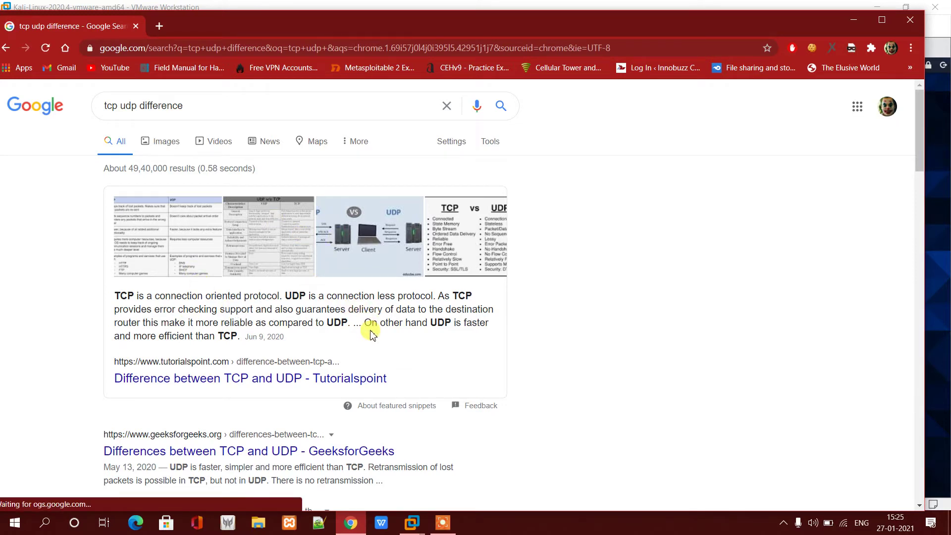
Step: Open the image results for "tcp udp difference" and preview the NetBurner TCP vs UDP comparison, closing any extra tab
click(457, 241)
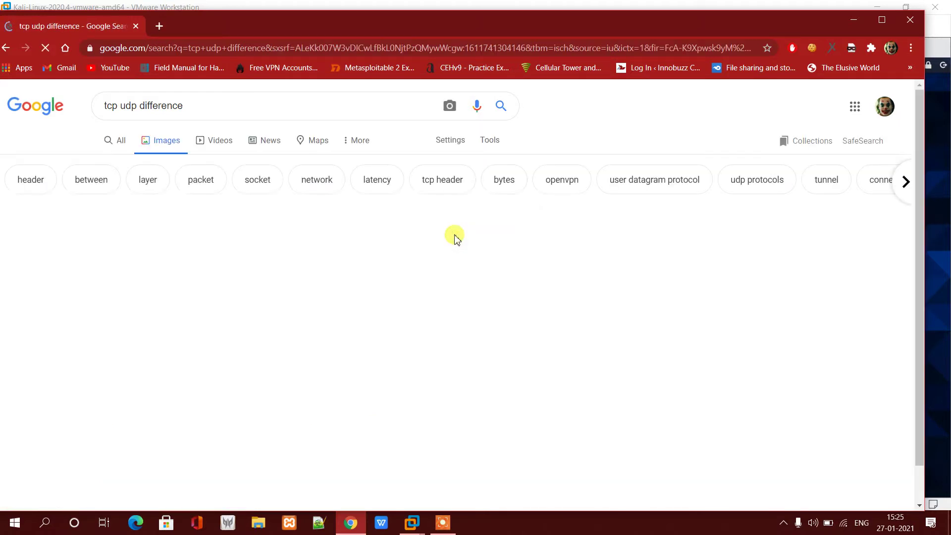
click(147, 249)
click(144, 244)
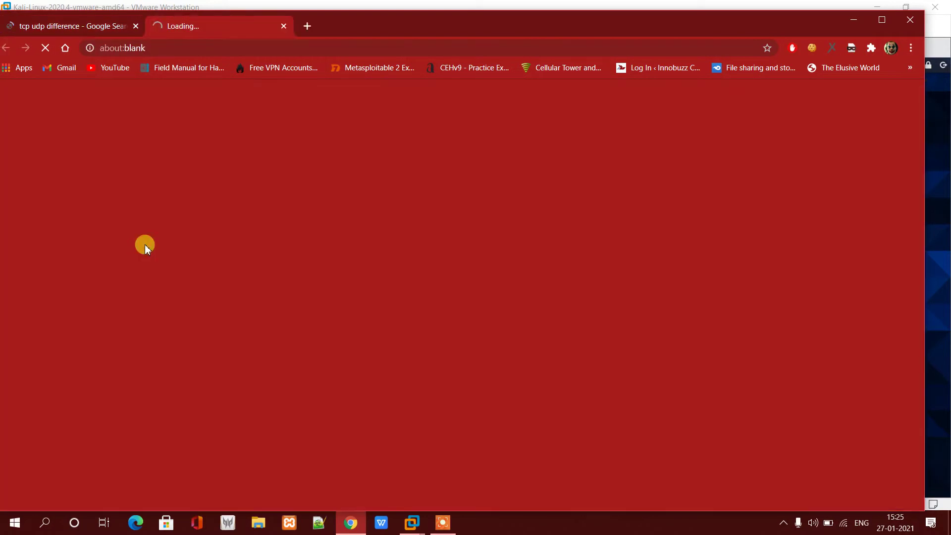
click(282, 26)
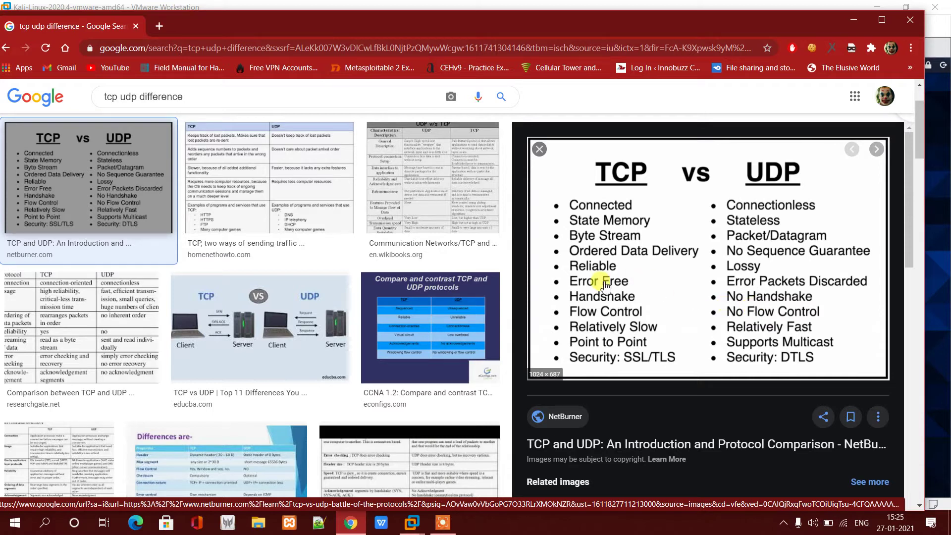
Step: Examine the TCP versus UDP diagrams from eduCBA, Computer Hope and SampleExamples.com, and close the image preview
click(314, 317)
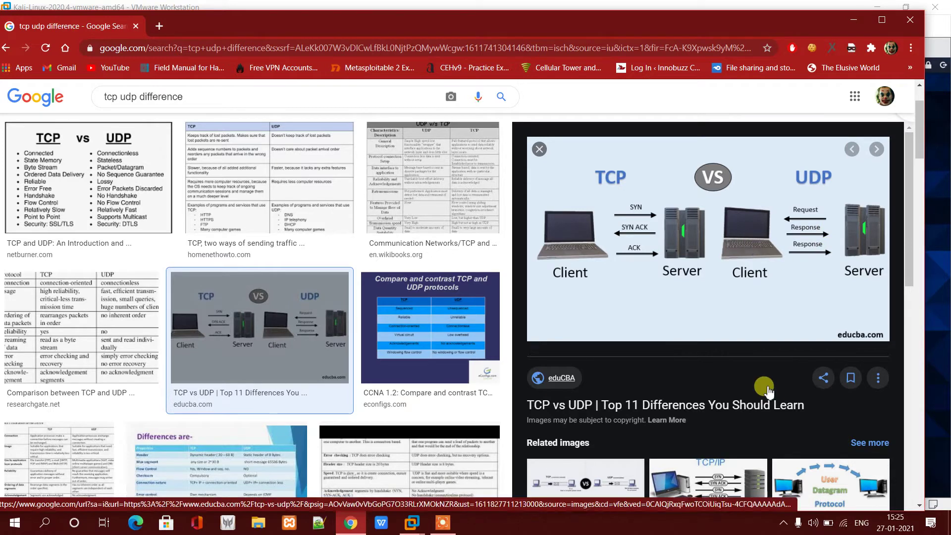
scroll(760, 389, down, 3)
click(733, 402)
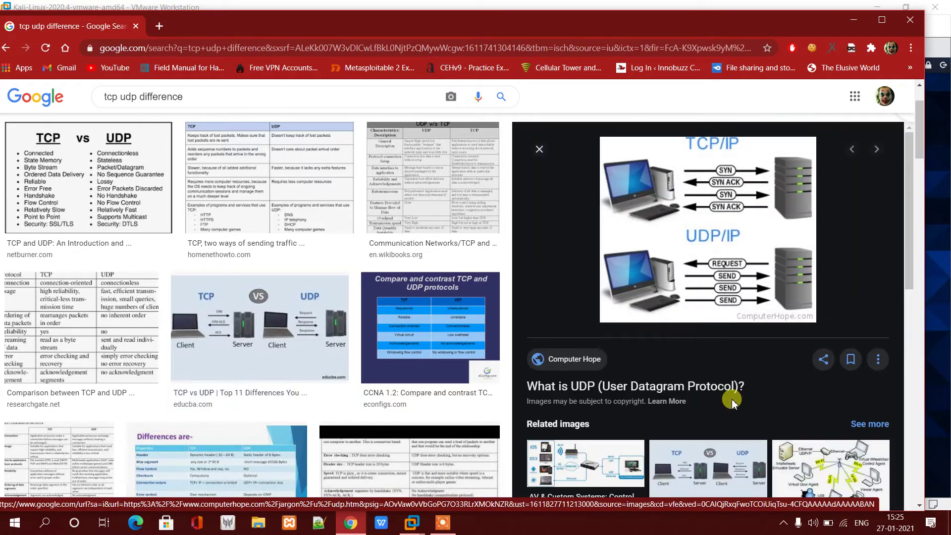
scroll(732, 401, down, 2)
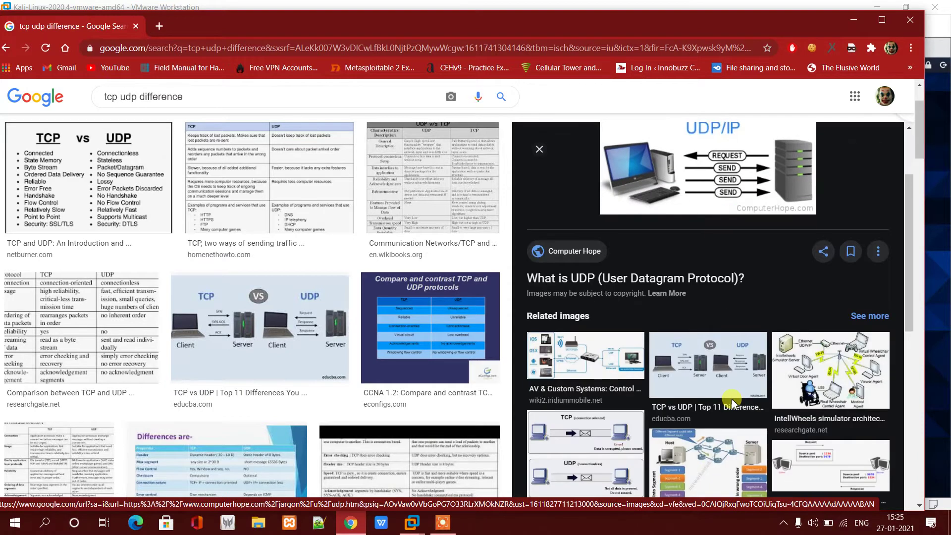
click(588, 466)
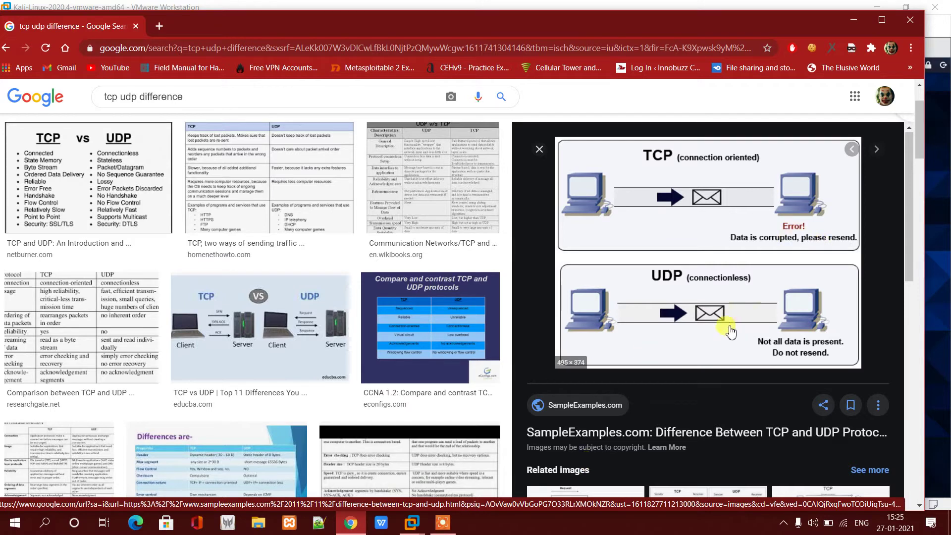
click(539, 150)
Step: Search Google Images for "tcp 3way handshake"
scroll(373, 233, up, 2)
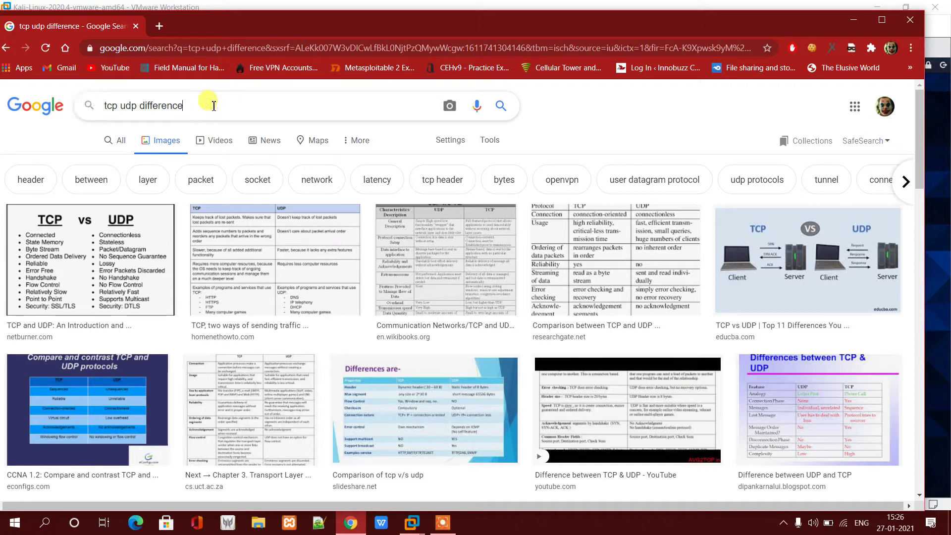
key(BackSpace)
key(BackSpace)
key(BackSpace)
key(BackSpace)
key(BackSpace)
key(BackSpace)
key(BackSpace)
key(BackSpace)
key(BackSpace)
key(BackSpace)
key(BackSpace)
key(BackSpace)
key(BackSpace)
key(BackSpace)
text(3)
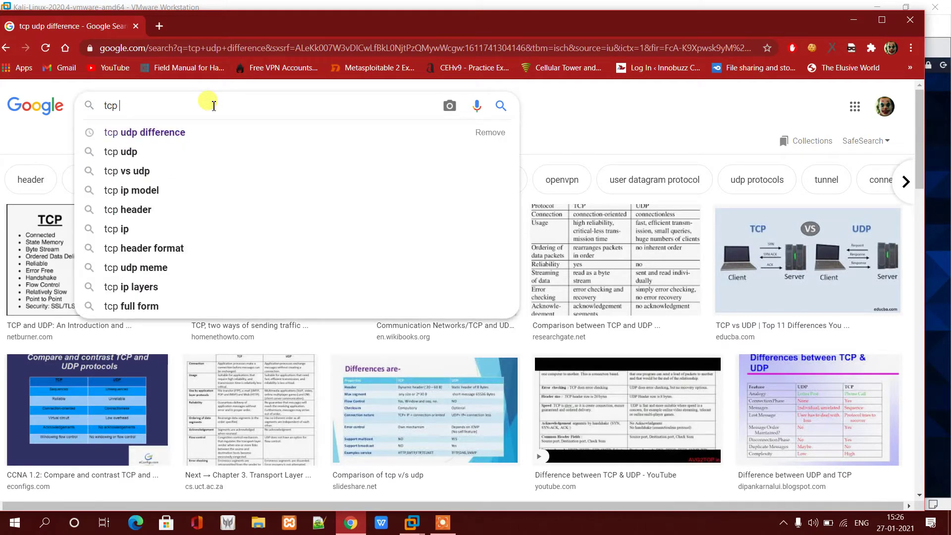
text(way handshake)
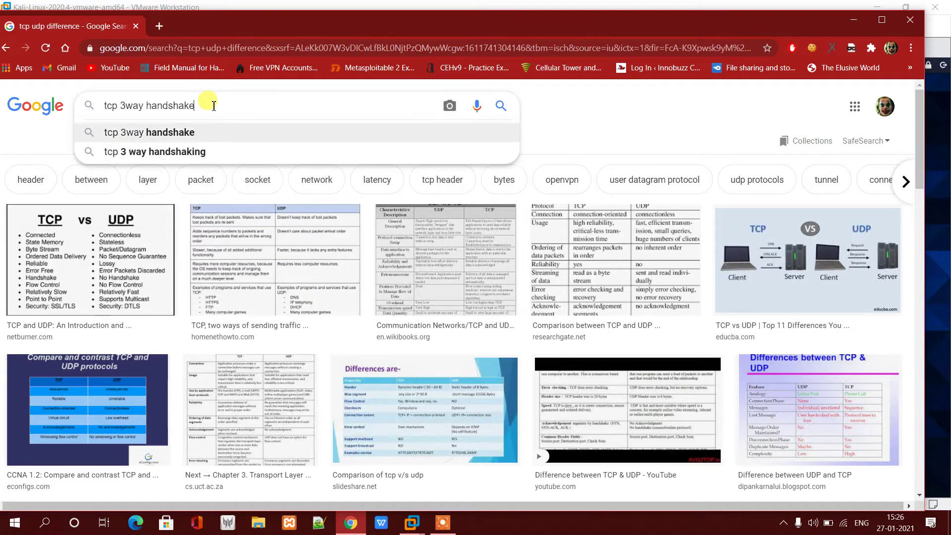
key(Return)
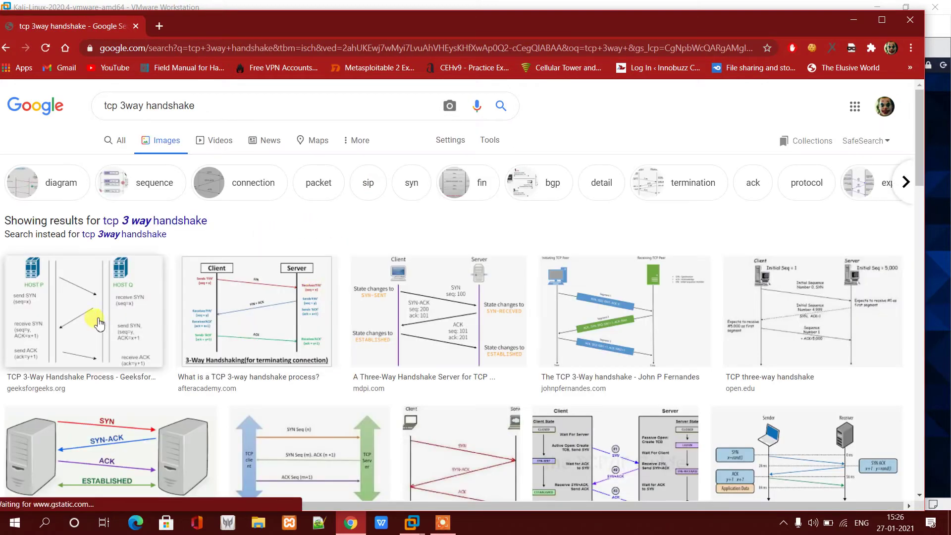
Step: Examine the three-way handshake diagrams from AfterAcademy, MDPI and Luxoft Training
click(208, 306)
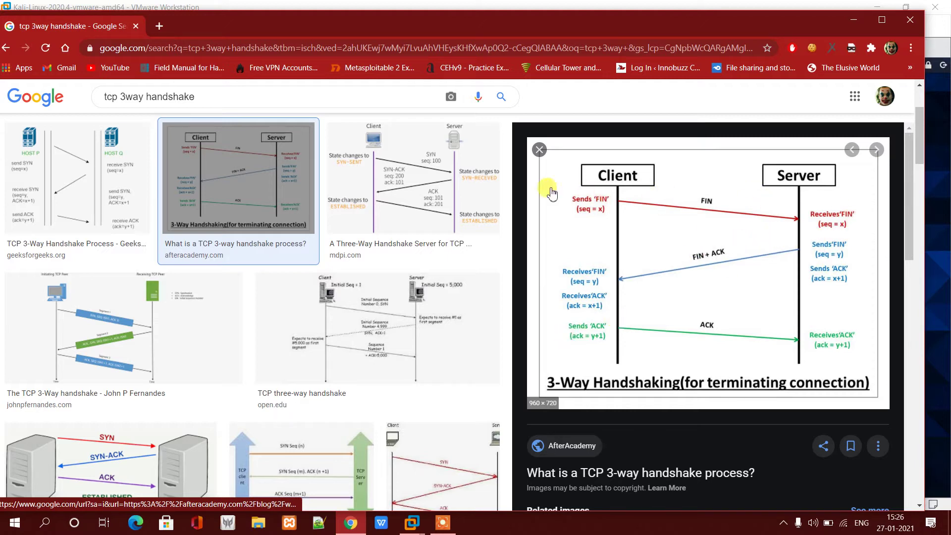
click(410, 201)
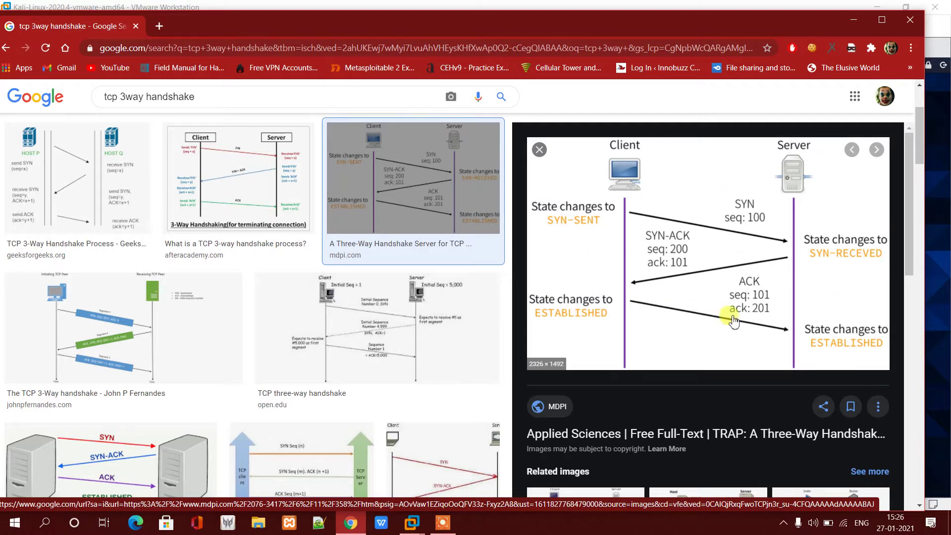
click(108, 469)
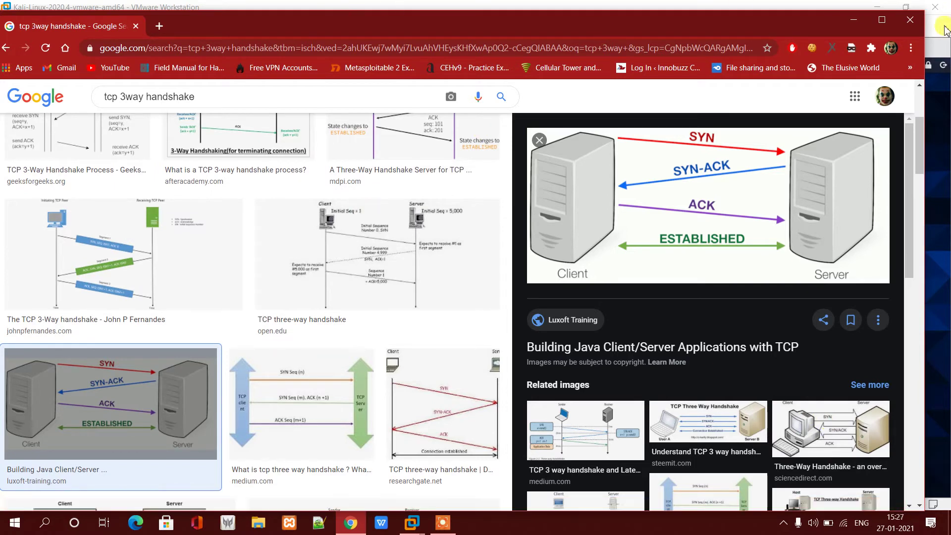
Step: Close Chrome and launch the web browser and a terminal in the Kali Linux virtual machine
click(908, 21)
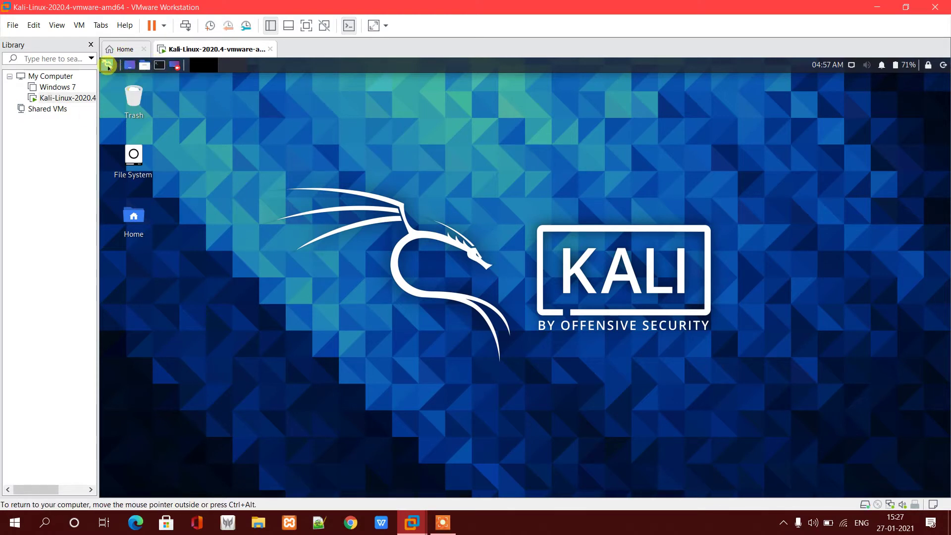
click(108, 66)
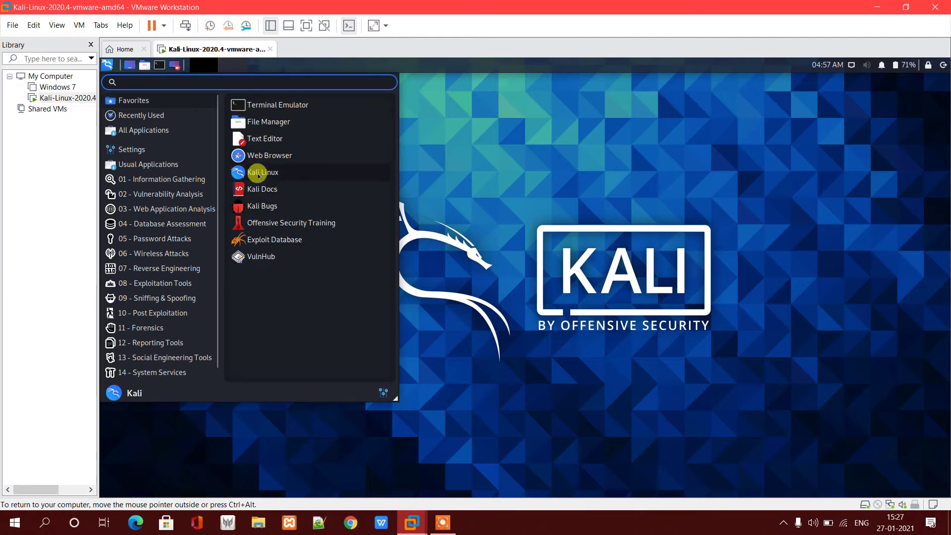
click(251, 155)
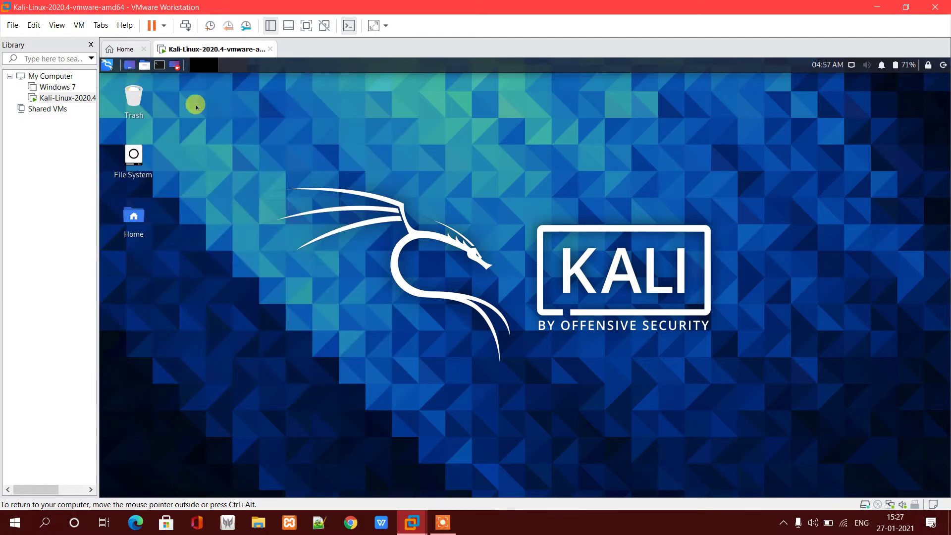
click(158, 66)
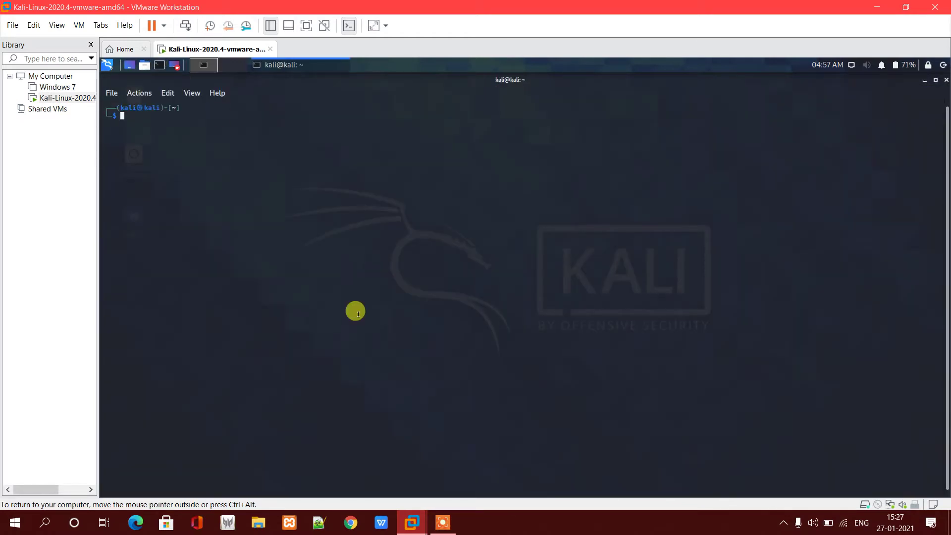
Step: Switch to Chrome, search for "icmp protocol" and read the Internet Control Message Protocol description
click(351, 522)
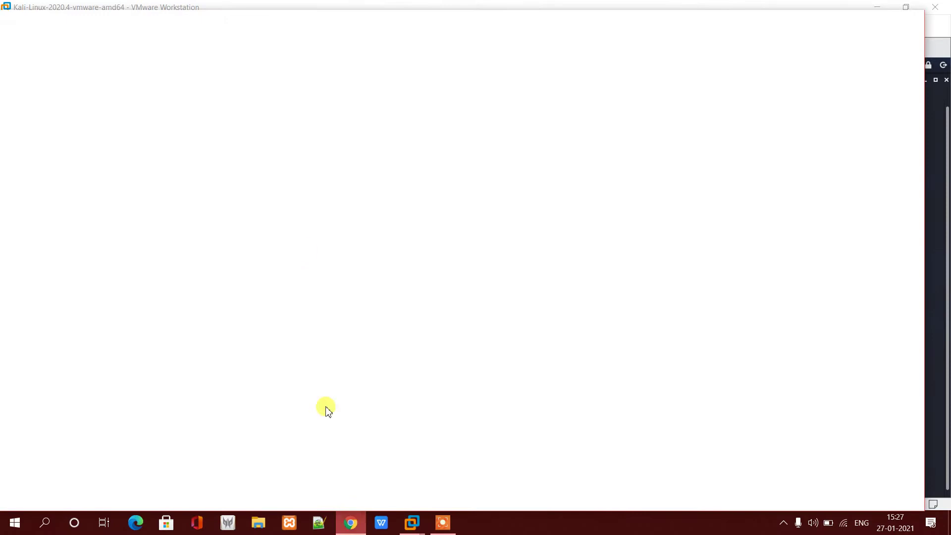
text(im)
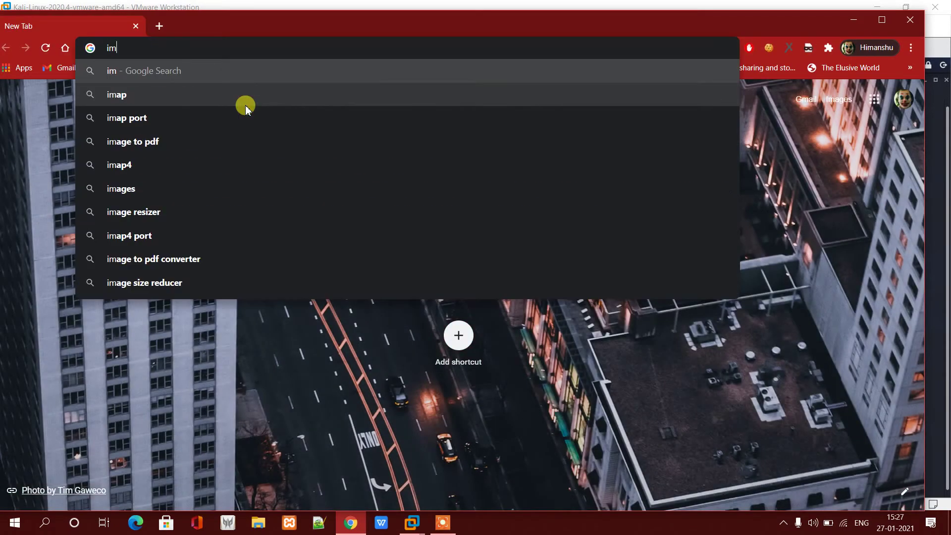
key(BackSpace)
text(cpm)
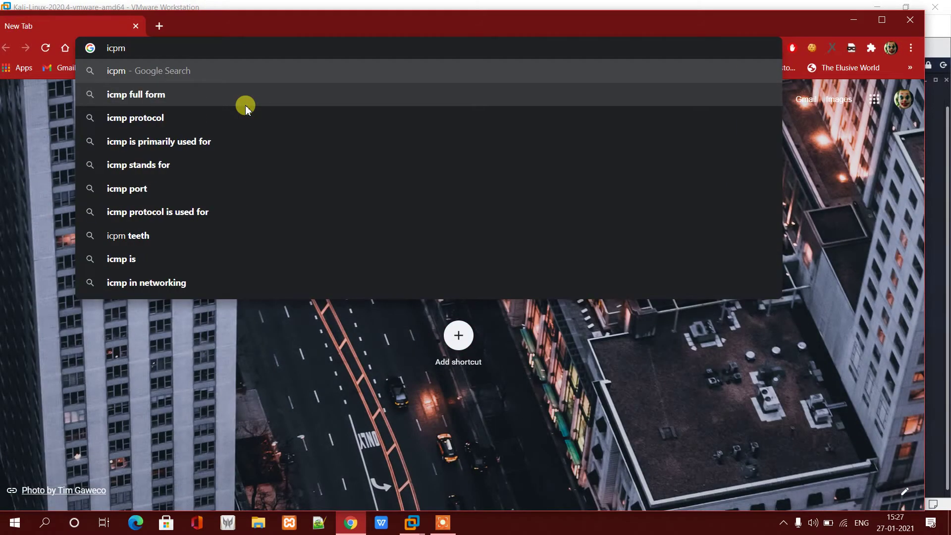
key(Down)
key(Down)
key(Return)
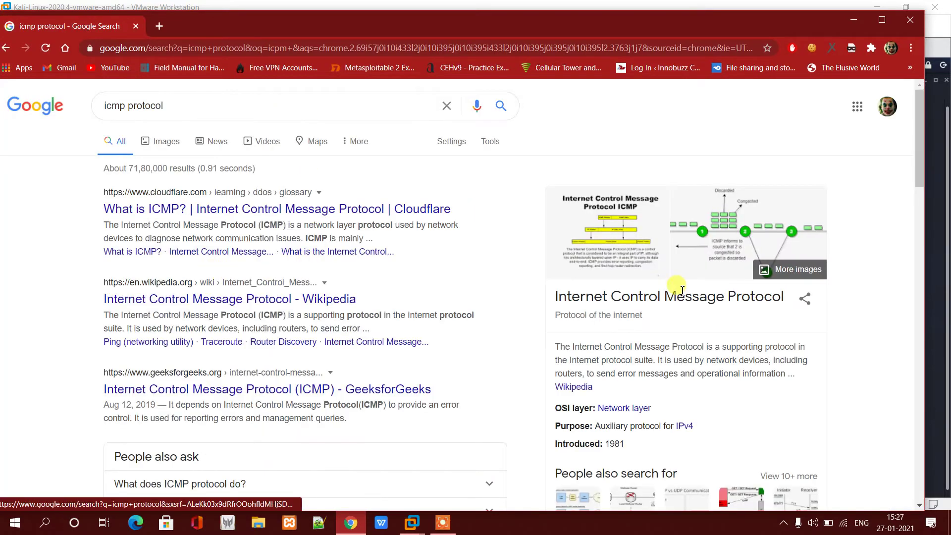
drag(580, 349, 718, 349)
click(724, 351)
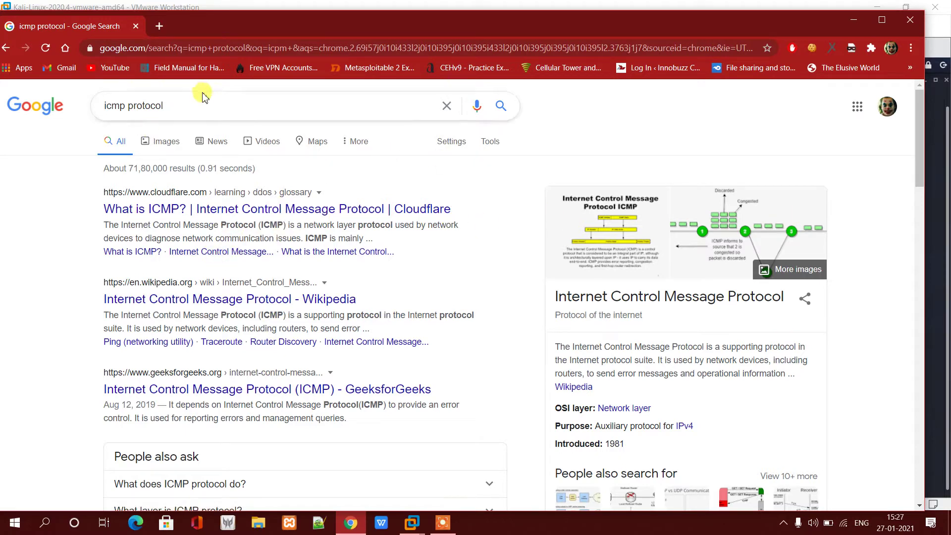
Step: Search Google for "dhcp protocol"
click(189, 99)
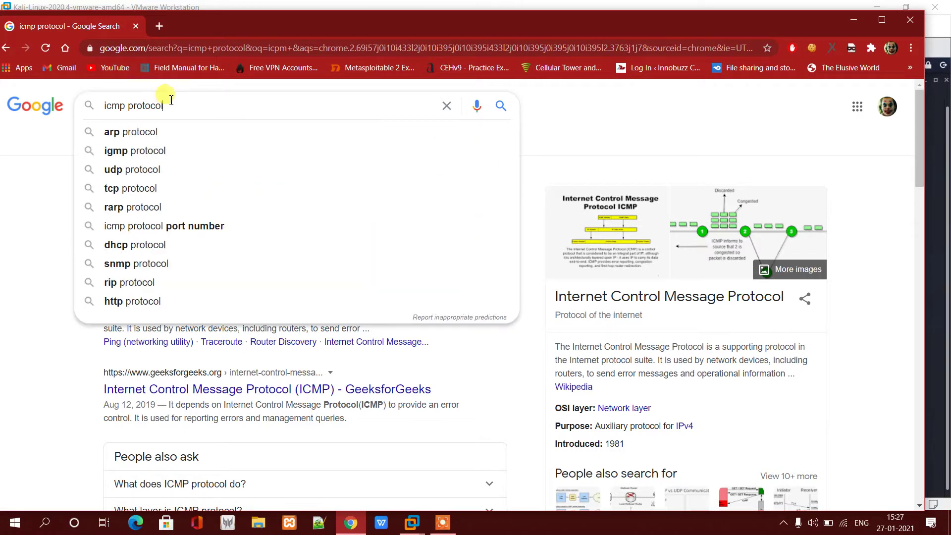
click(127, 108)
key(BackSpace)
key(BackSpace)
key(BackSpace)
key(BackSpace)
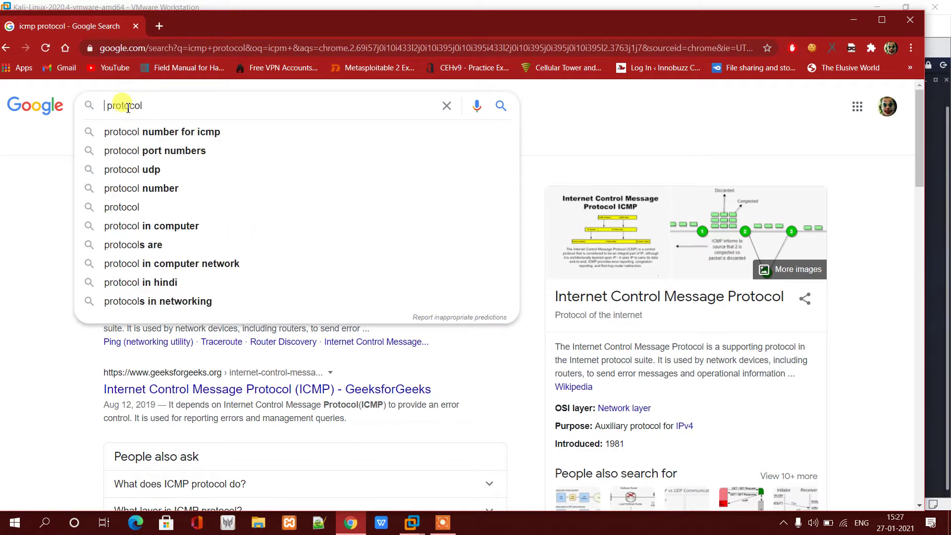
text(dhcp)
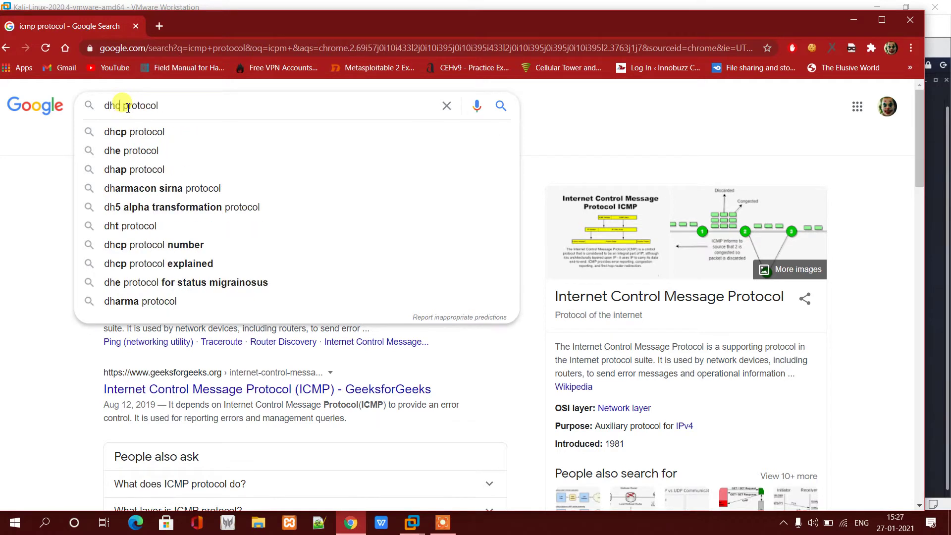
key(Return)
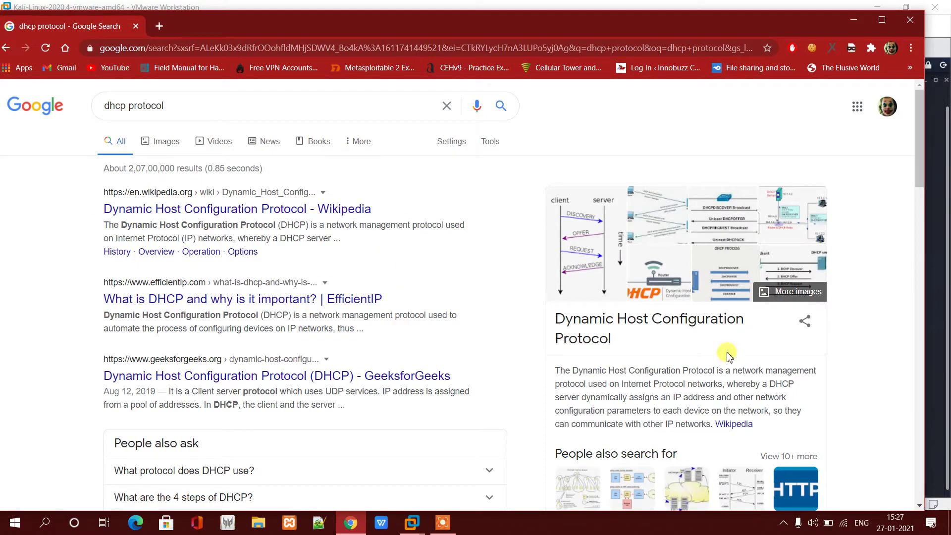
Step: Search Google for "dnsprotocol" and expand the related question "Is DNS TCP or UDP?"
click(123, 101)
double_click(119, 106)
text(n)
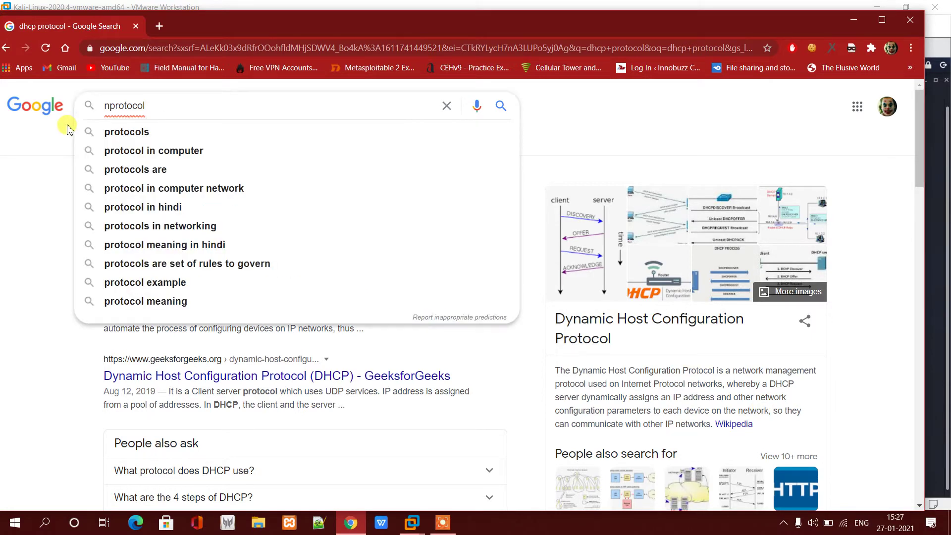
text(ns)
key(BackSpace)
key(BackSpace)
key(BackSpace)
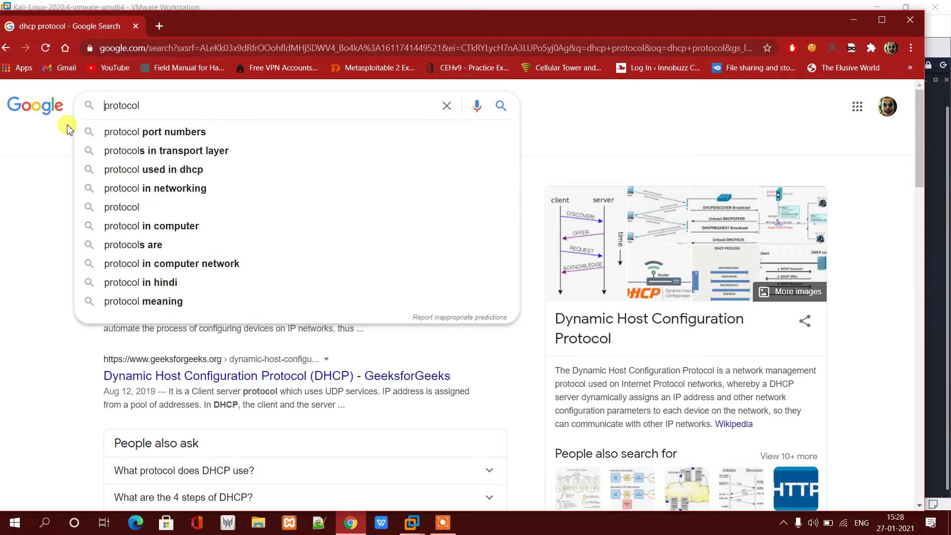
text(dns)
key(Return)
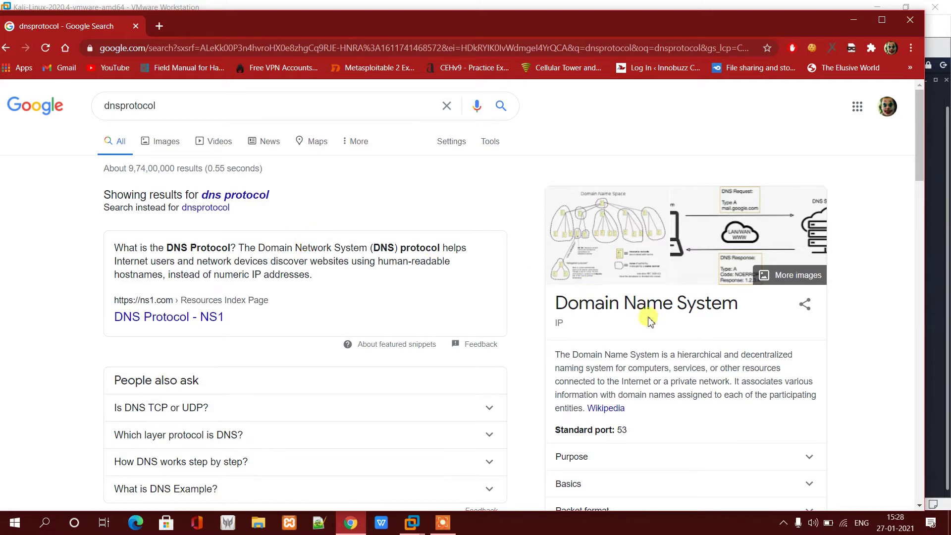
click(298, 401)
click(299, 401)
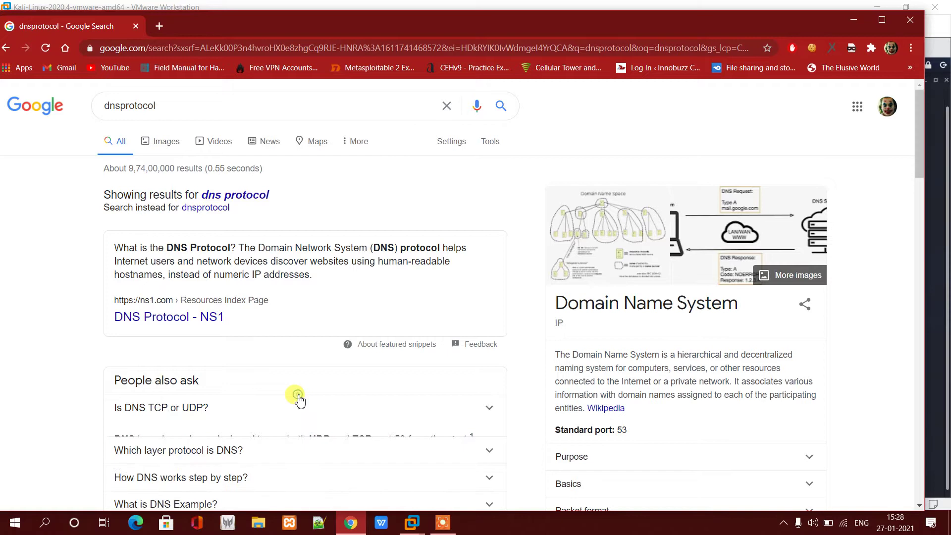
Step: Minimize Chrome and try to load a page in Kali's Firefox by entering "g" as the address
click(849, 20)
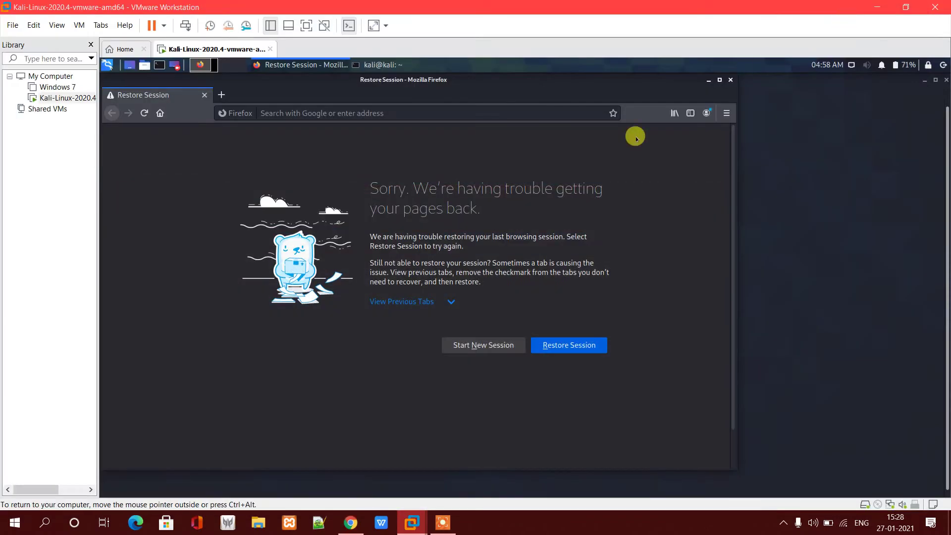
click(471, 113)
text(g)
key(Return)
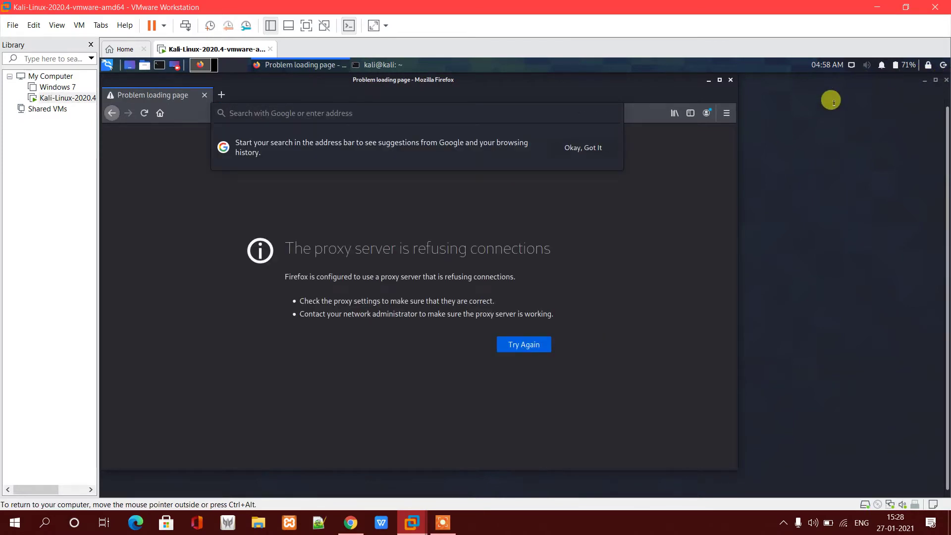
Step: Set Firefox's proxy access to No proxy in the connection settings, save it and close the preferences
click(377, 65)
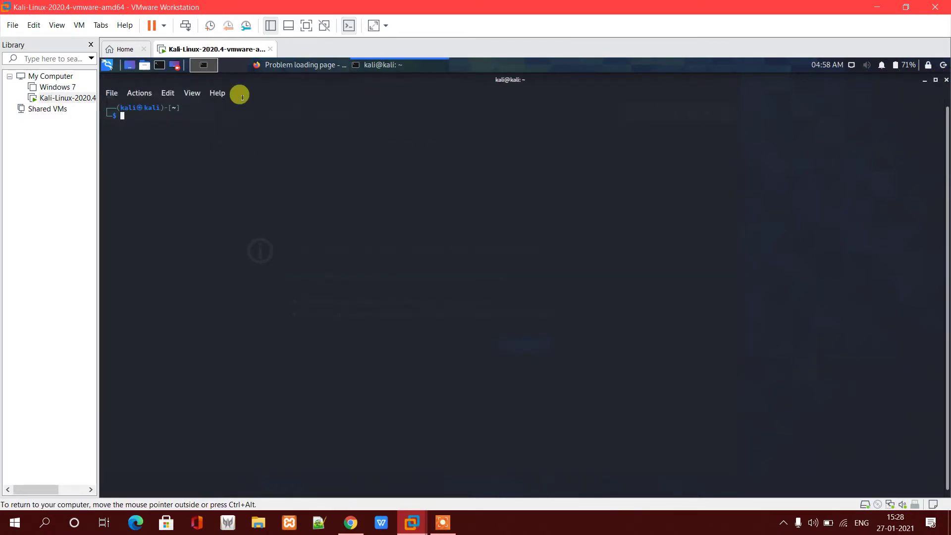
click(281, 65)
click(726, 110)
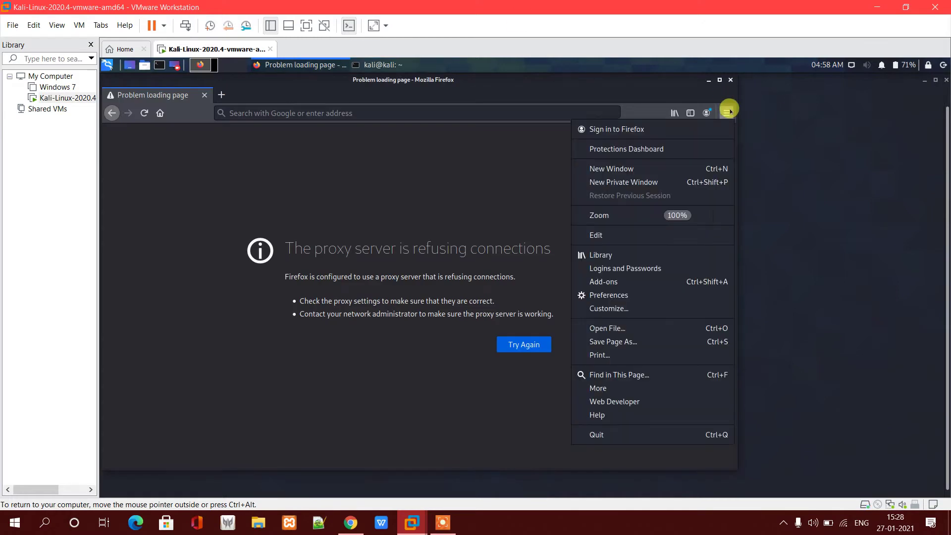
click(600, 298)
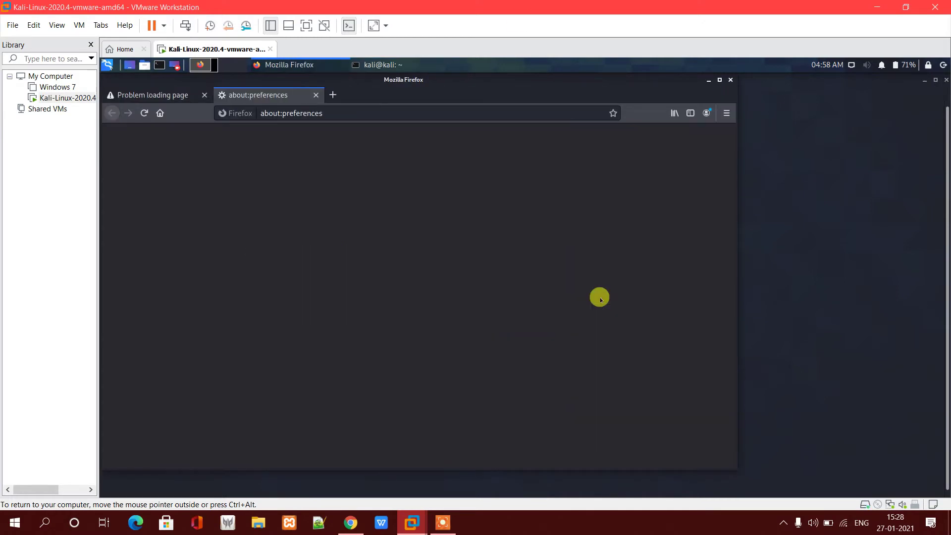
text(proxy)
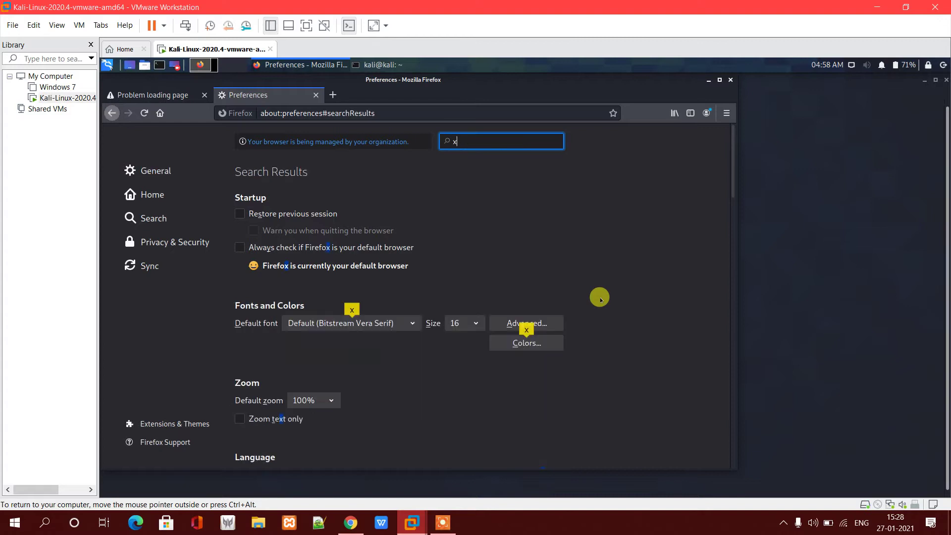
click(543, 216)
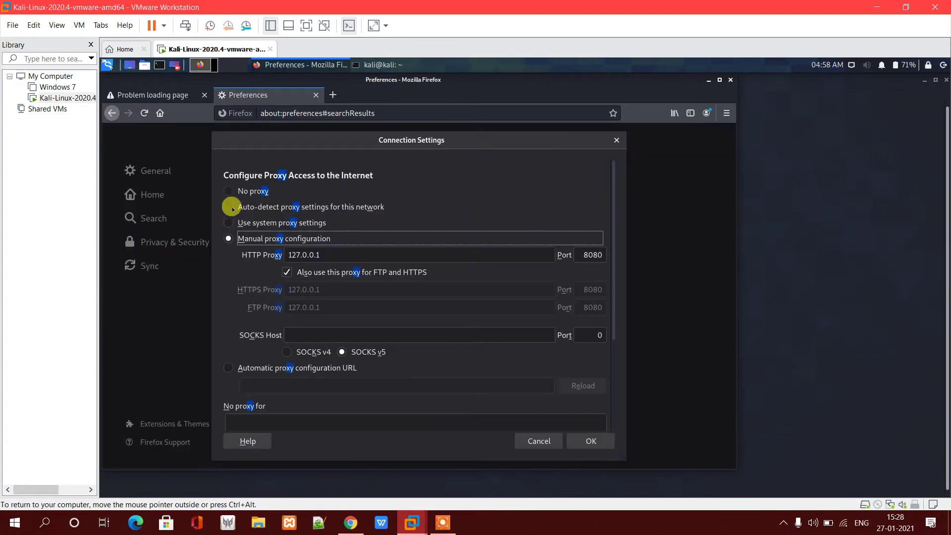
click(243, 191)
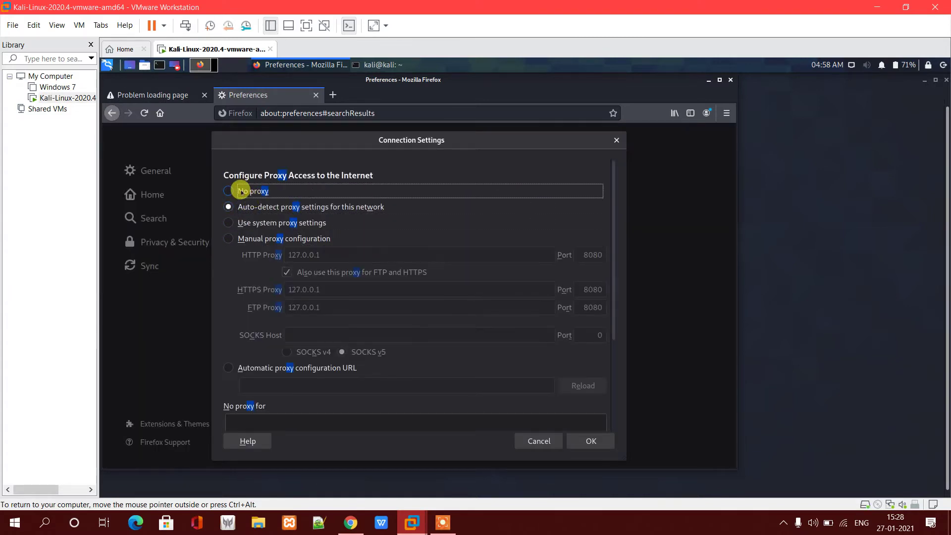
click(588, 441)
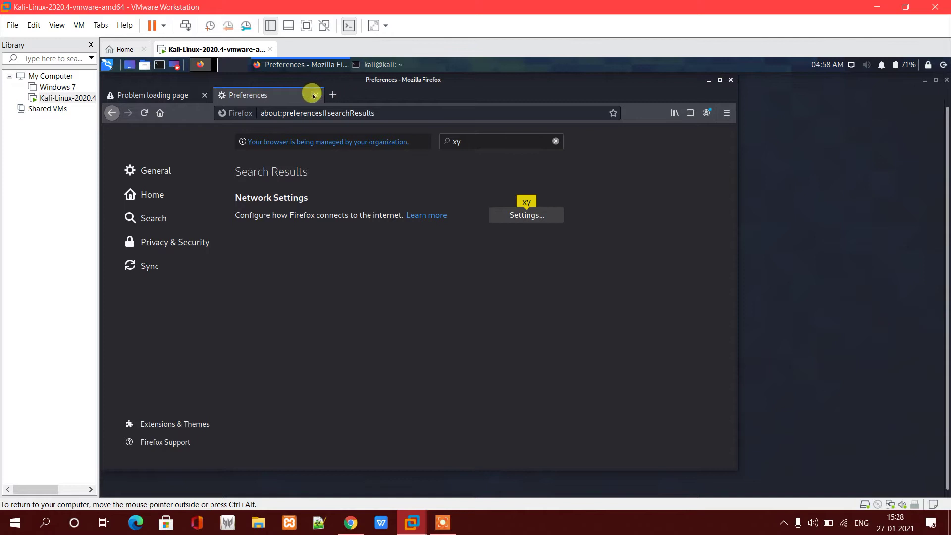
click(315, 95)
Step: Load google.com in Firefox
click(258, 116)
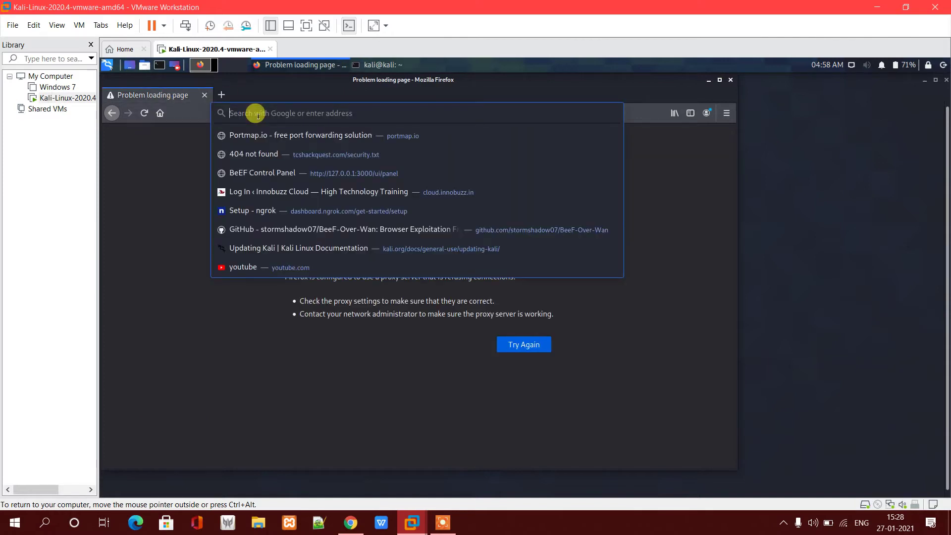
text(google.com)
key(Return)
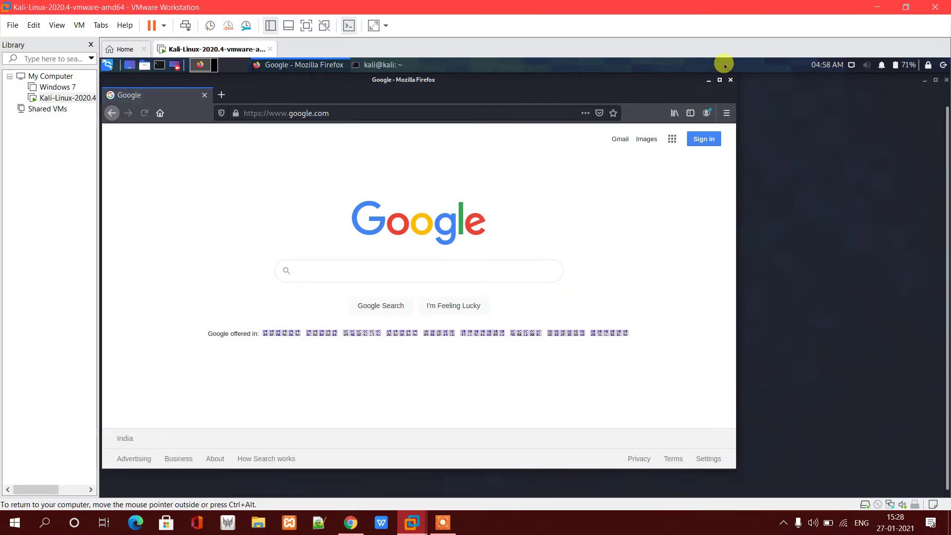
Step: Minimize Firefox, ping google.com from the terminal, and stop it after several replies, highlighting the IP address and icmp_seq fields
click(708, 79)
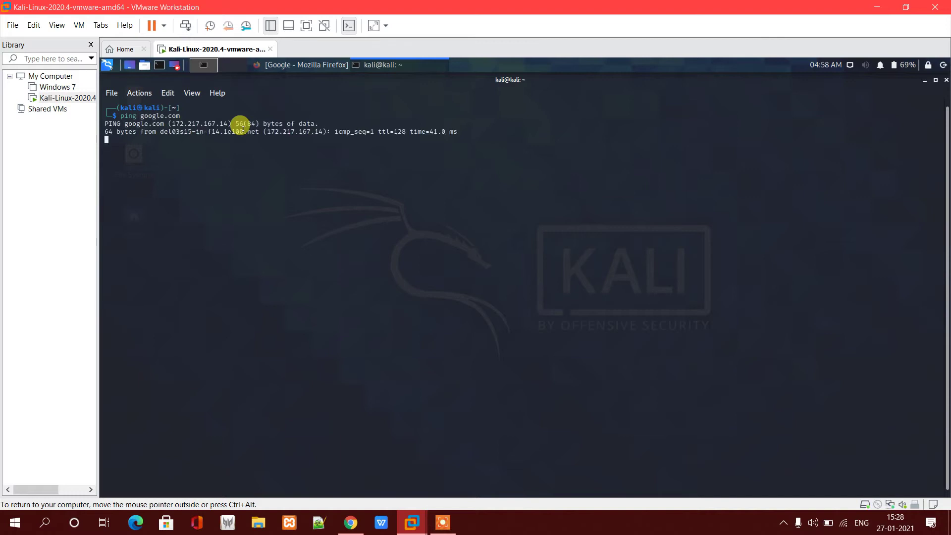
double_click(276, 131)
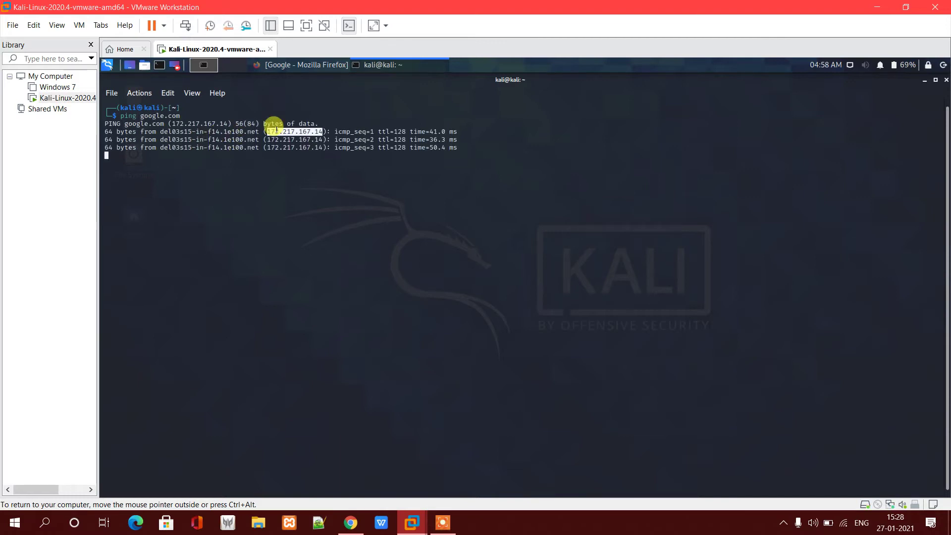
click(224, 133)
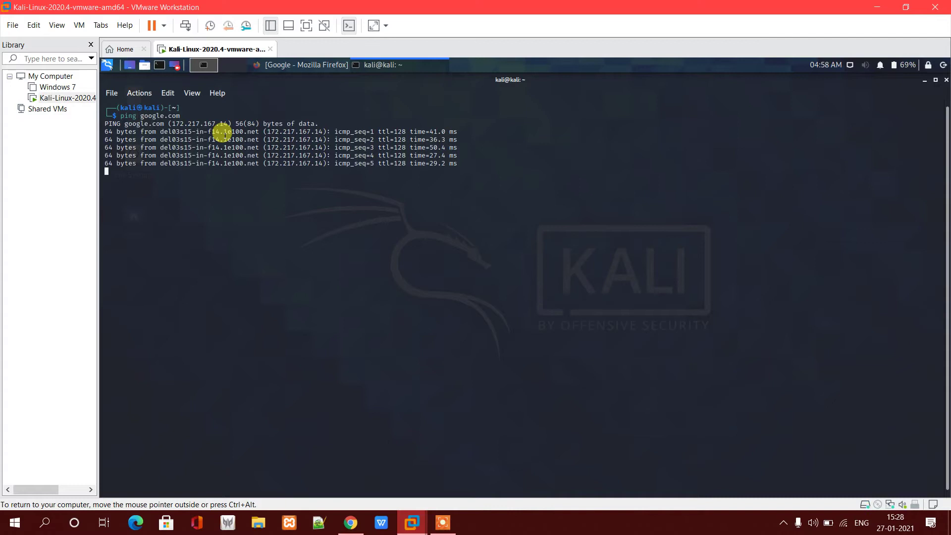
key(ctrl+c)
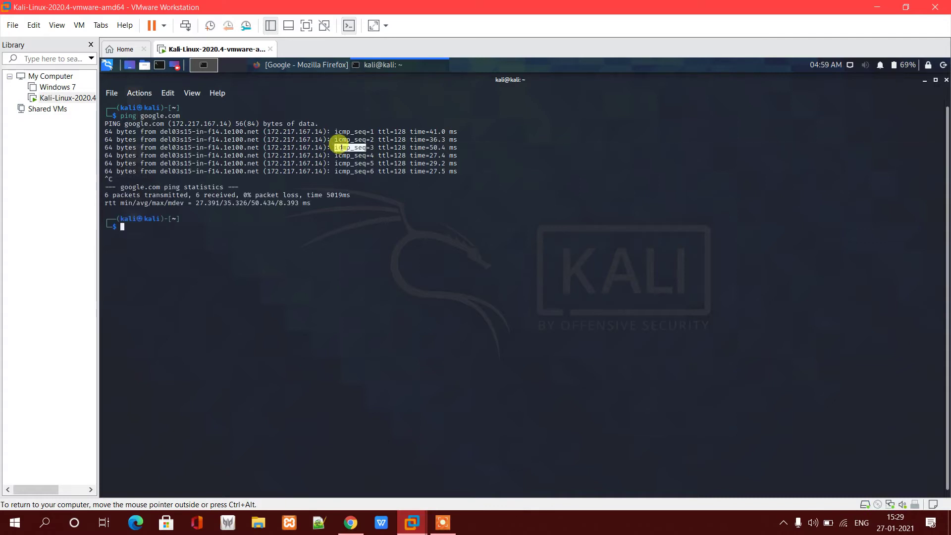
double_click(340, 147)
triple_click(340, 147)
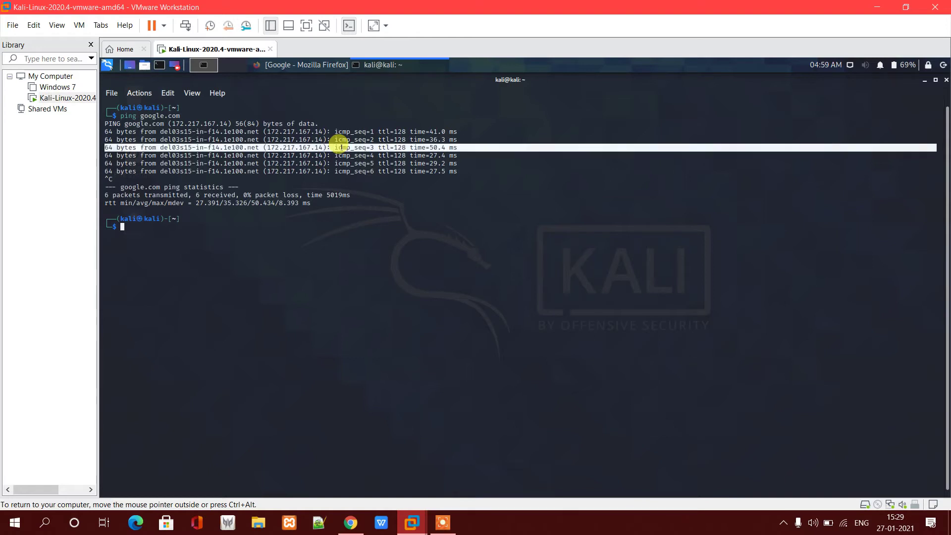
Step: Launch Wireshark from the terminal with the command wireshark and try to start a capture on eth0
click(340, 147)
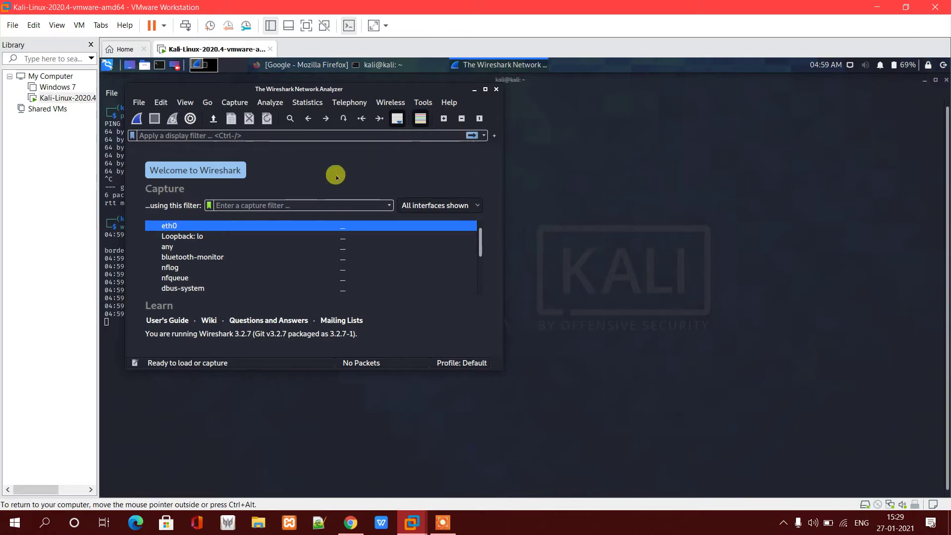
double_click(184, 229)
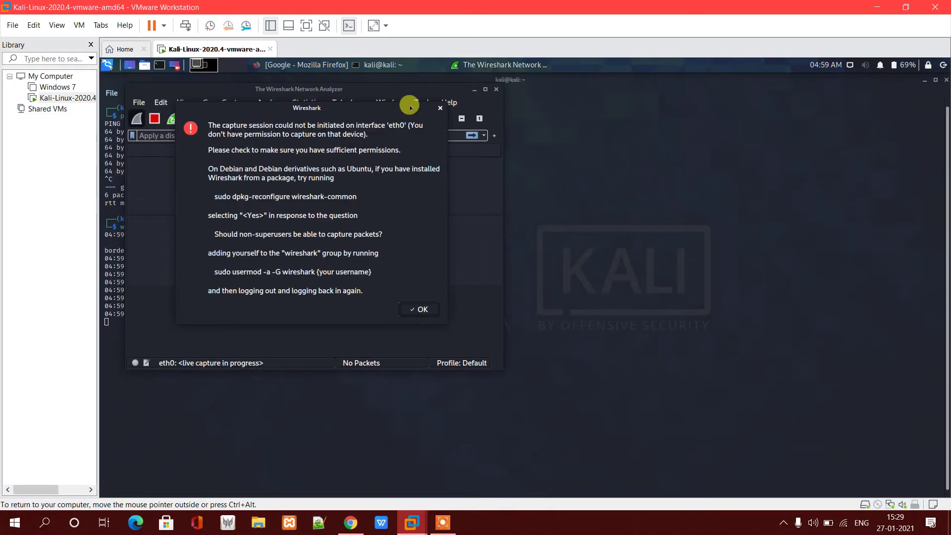
click(423, 305)
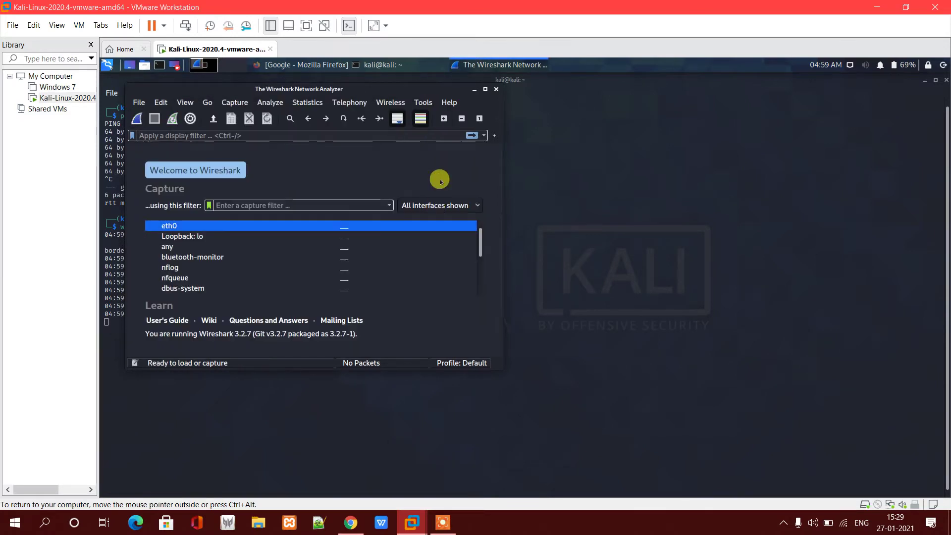
Step: Minimize Wireshark, split the terminal horizontally and run iwconfig in the new pane
click(474, 92)
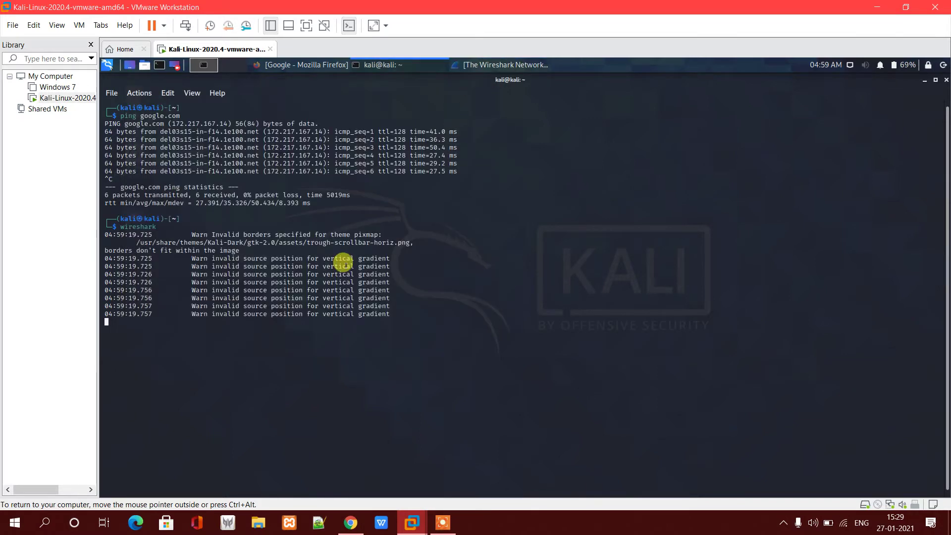
right_click(347, 268)
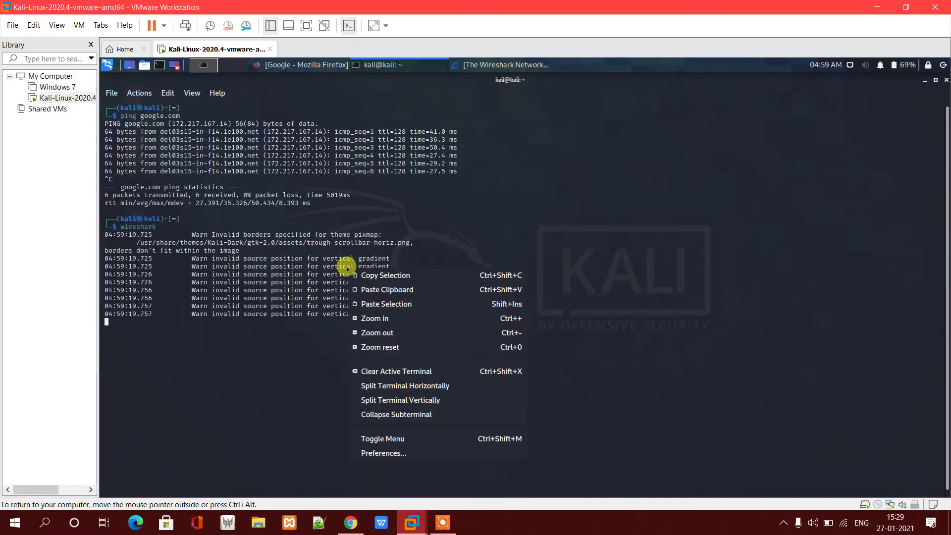
click(394, 386)
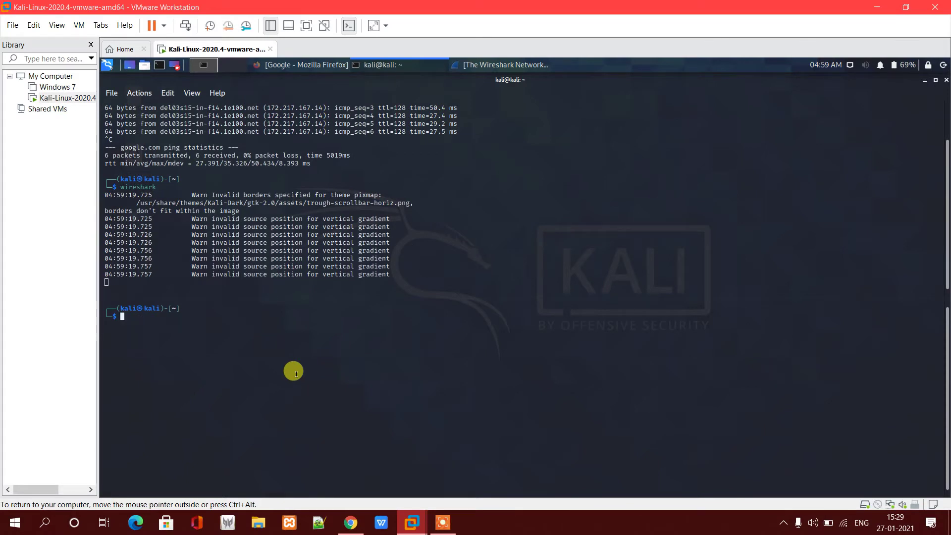
text(iwcon)
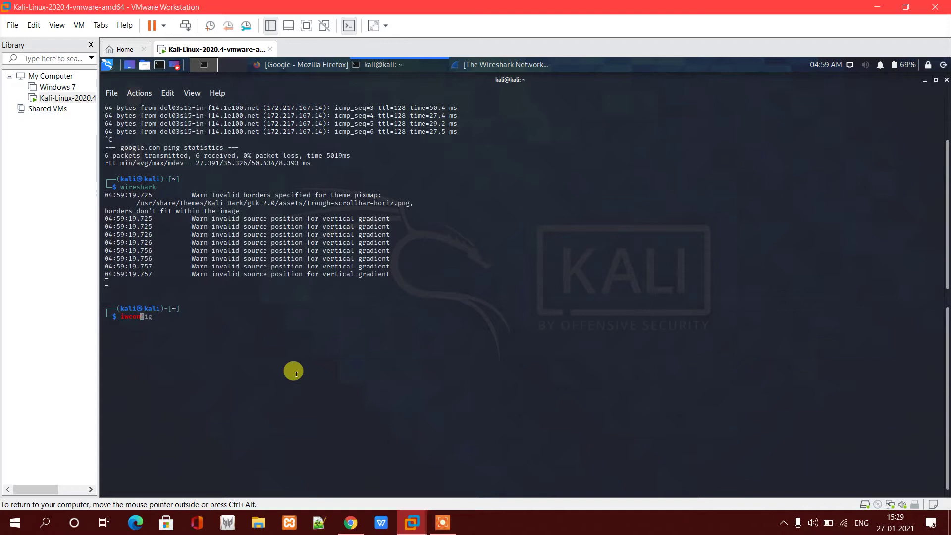
text(fig)
key(Return)
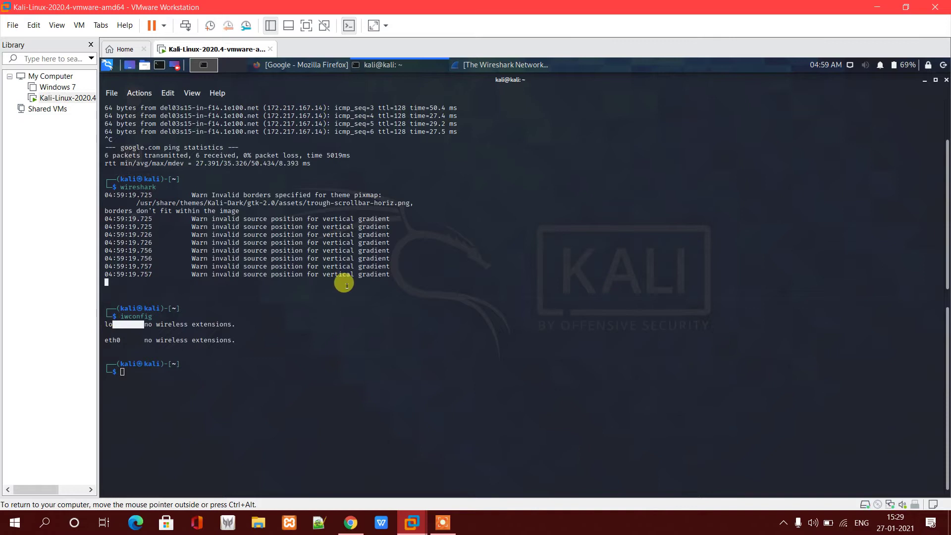
Step: Return to the Wireshark window and try to start a capture on the any interface
key(alt+Tab)
key(alt+Tab)
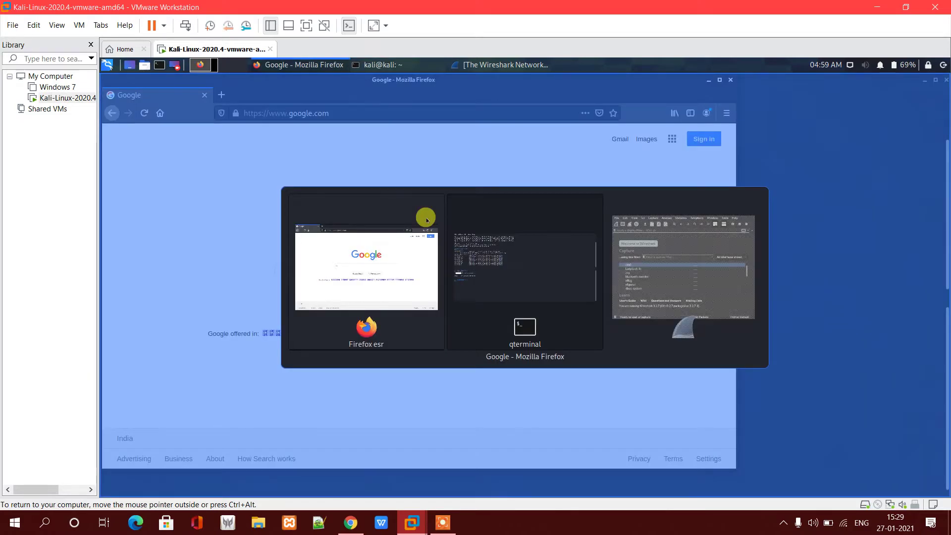
key(alt+Tab)
key(alt+Tab)
key(alt+Tab)
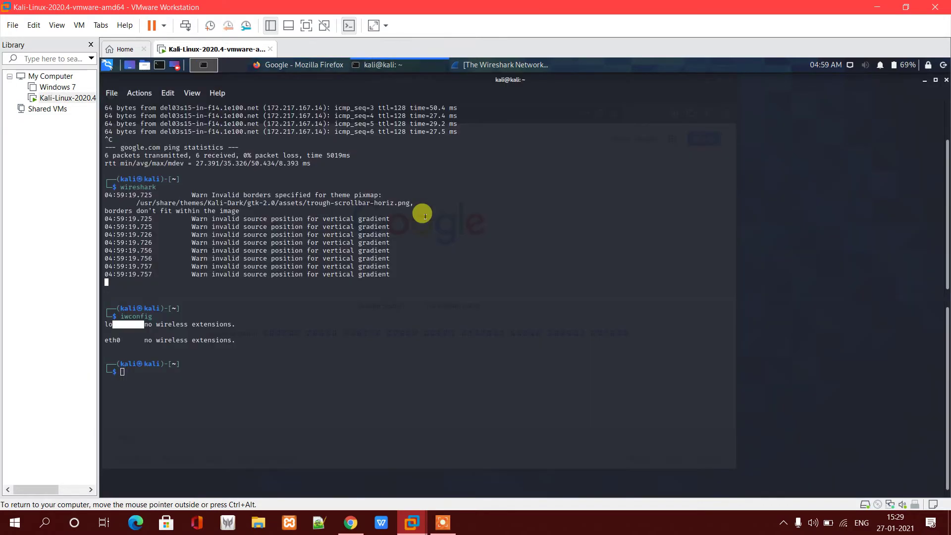
key(alt+Tab)
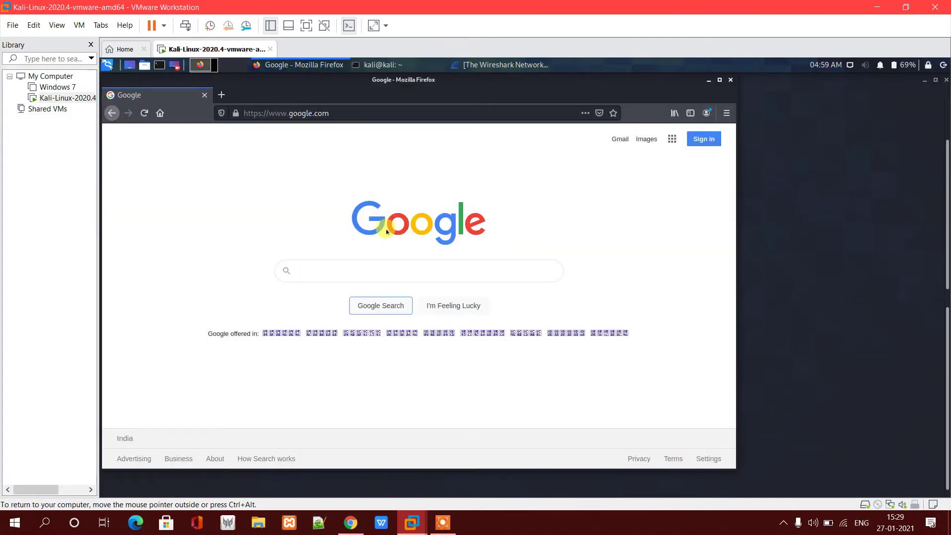
key(alt+Tab)
key(alt+Tab)
key(alt+Tab)
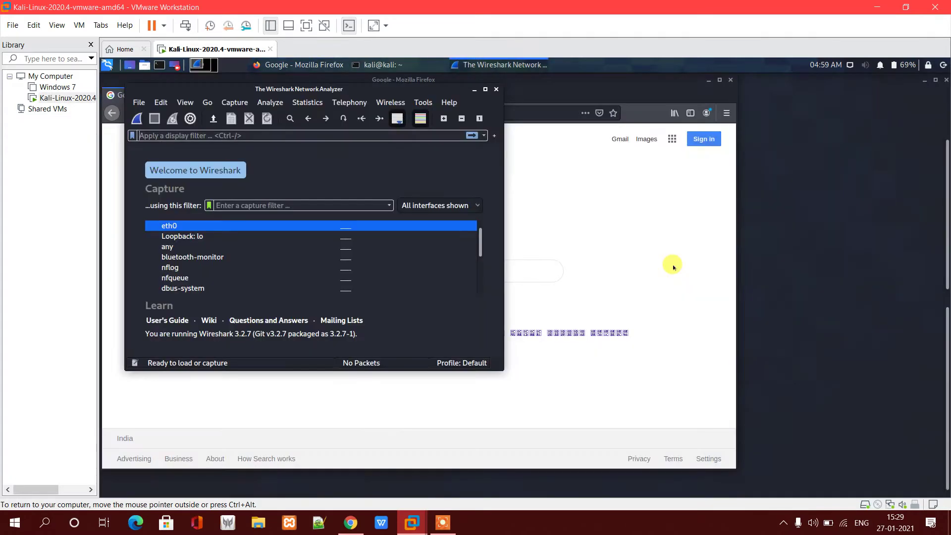
click(248, 236)
double_click(196, 246)
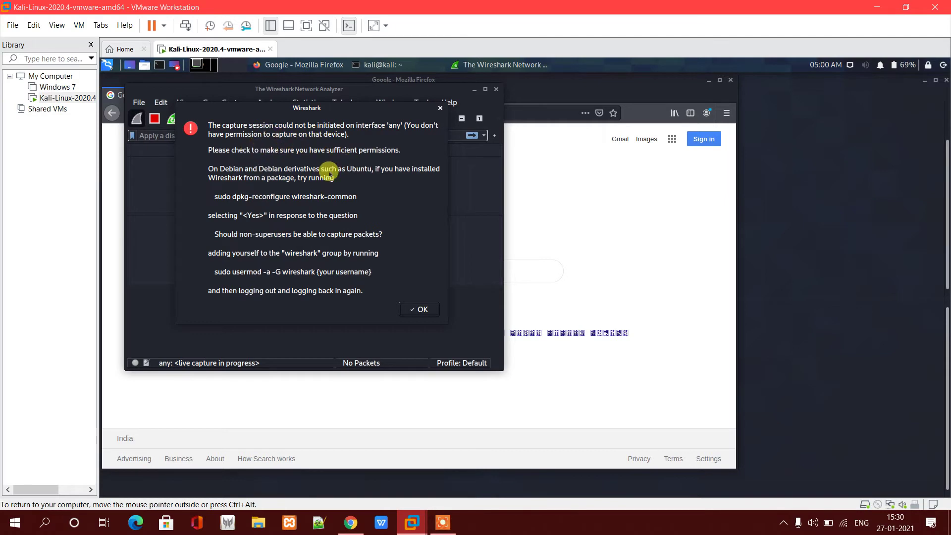
click(418, 308)
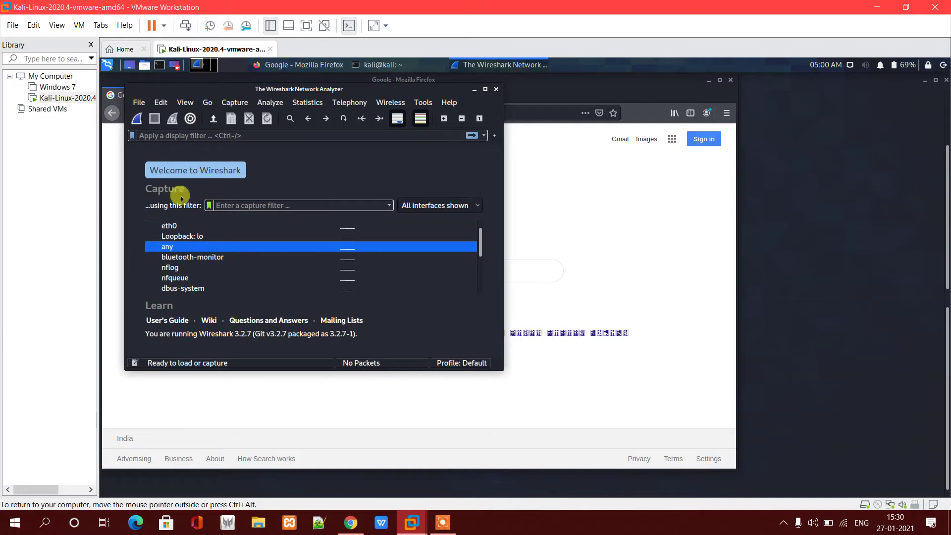
Step: Try once more to start a capture on eth0, and close Wireshark
click(173, 227)
click(140, 120)
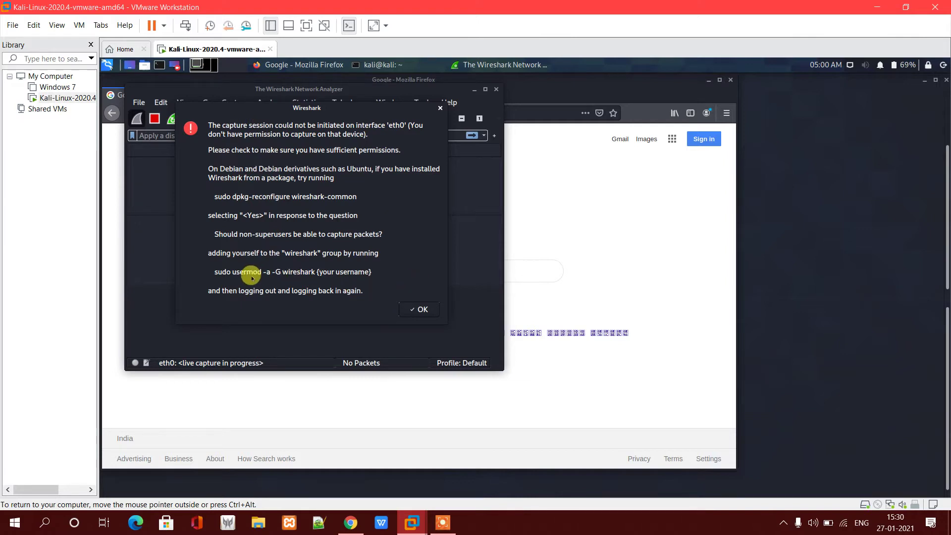
click(421, 307)
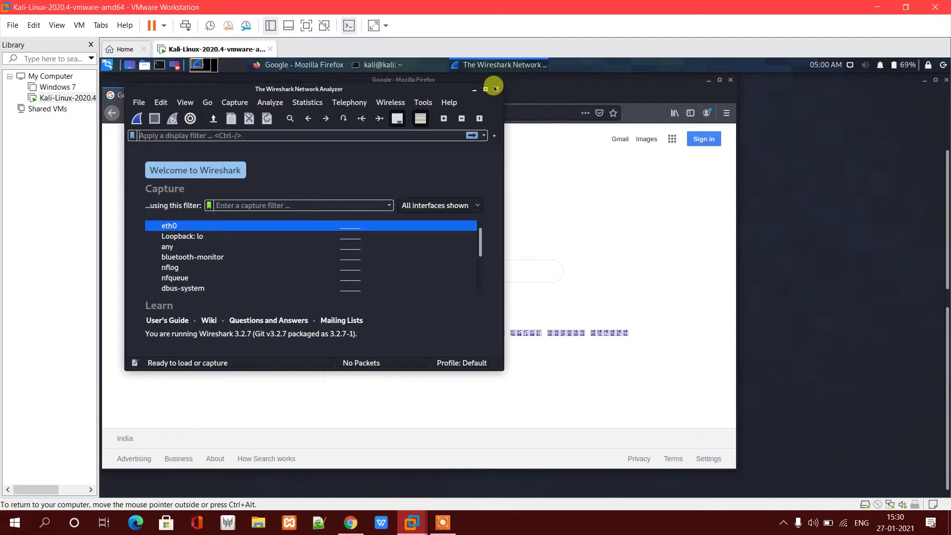
click(496, 89)
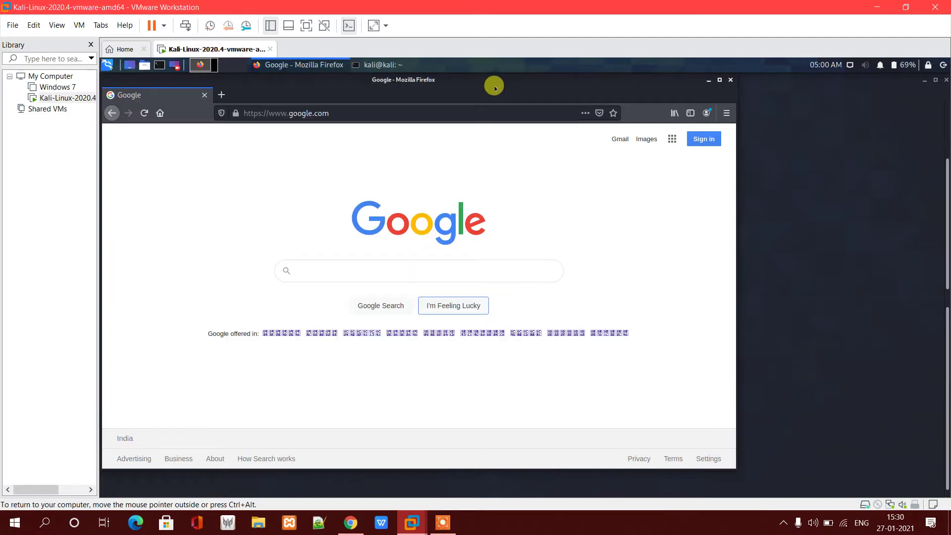
Step: Minimize the browser, launch Wireshark as root from the Sniffing & Spoofing applications, and authenticate with the account password
click(708, 79)
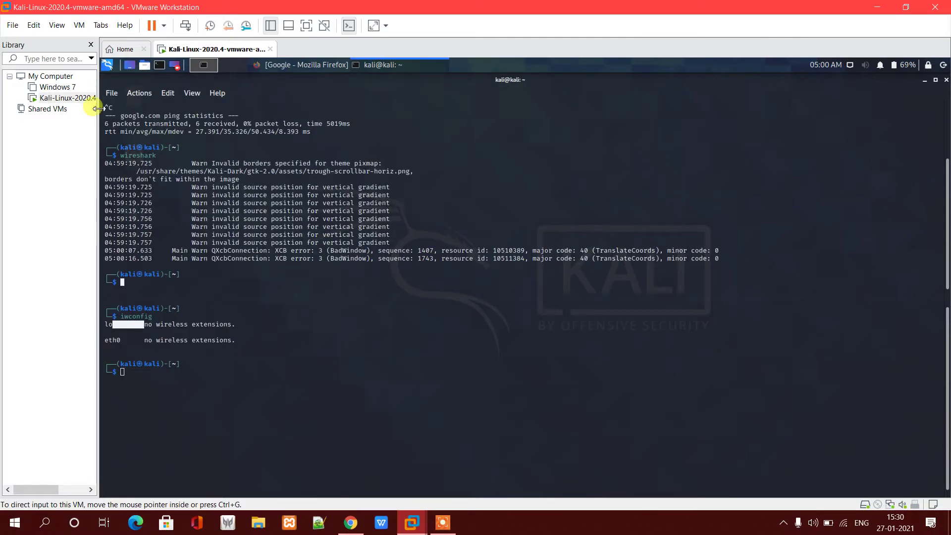
click(107, 65)
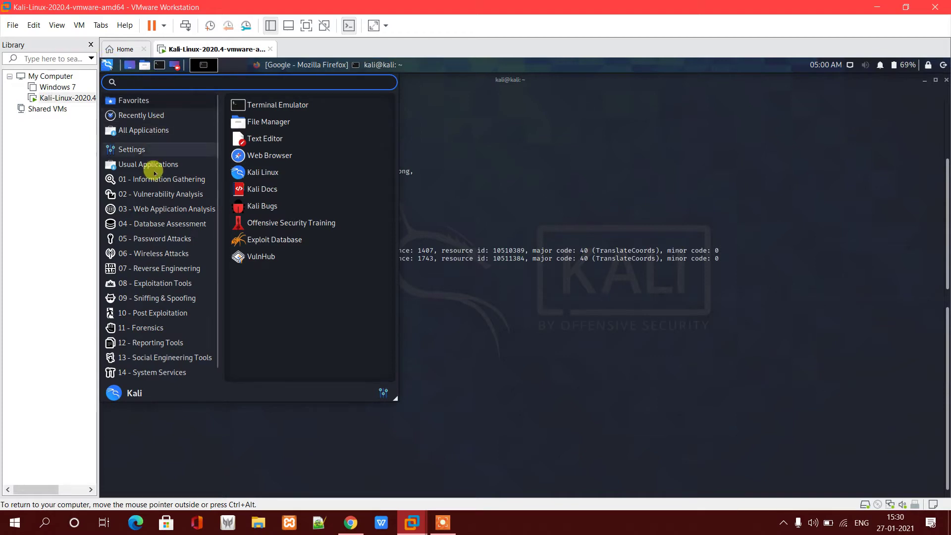
mouse_move(155, 209)
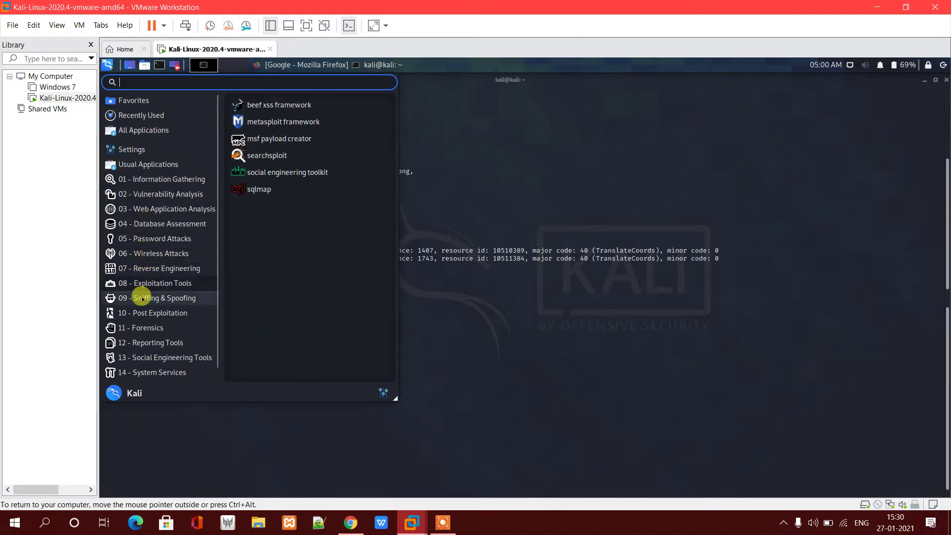
mouse_move(153, 182)
mouse_move(145, 296)
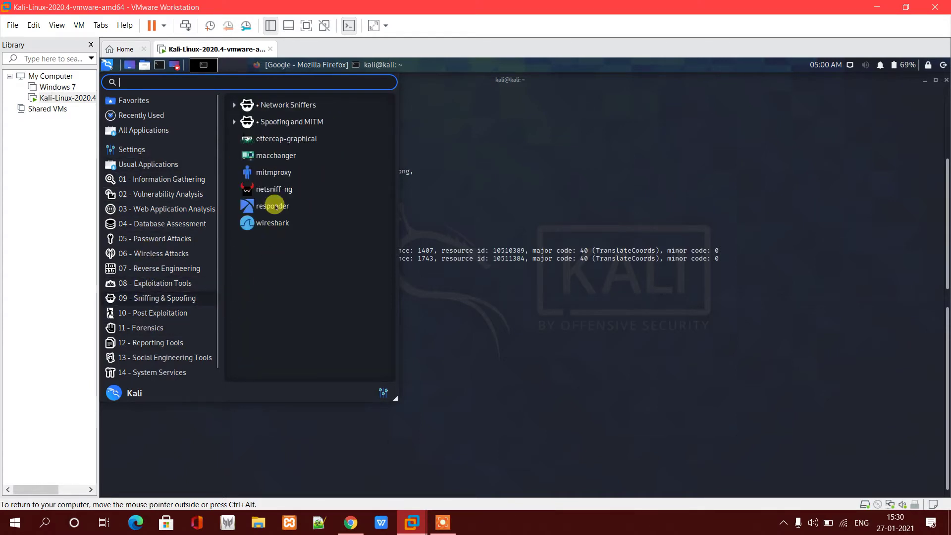
click(273, 223)
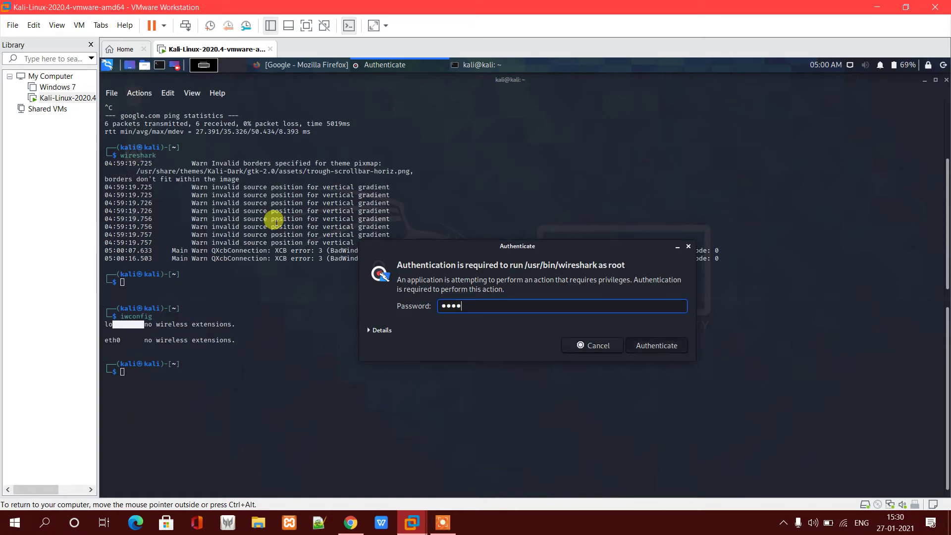
key(Return)
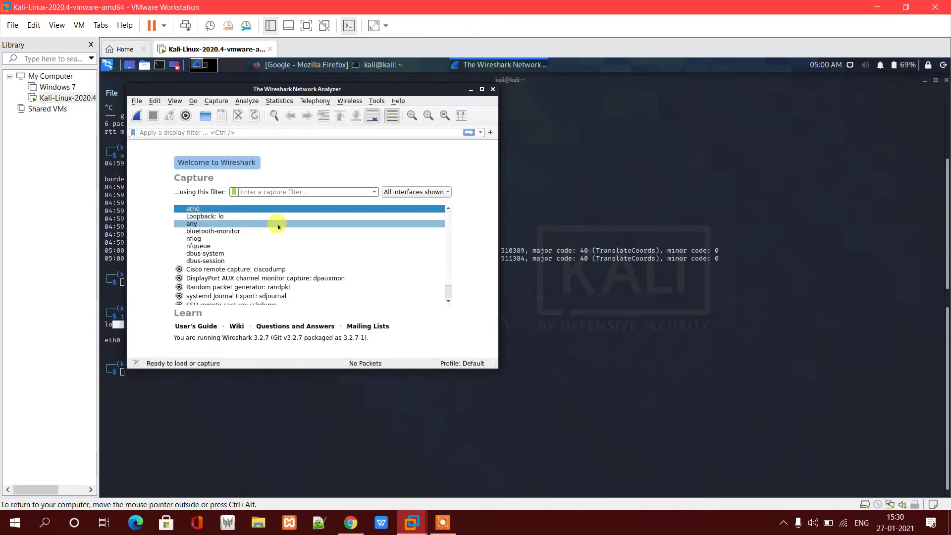
Step: Start a live capture on the eth0 interface and maximize the Wireshark window
double_click(205, 209)
click(202, 206)
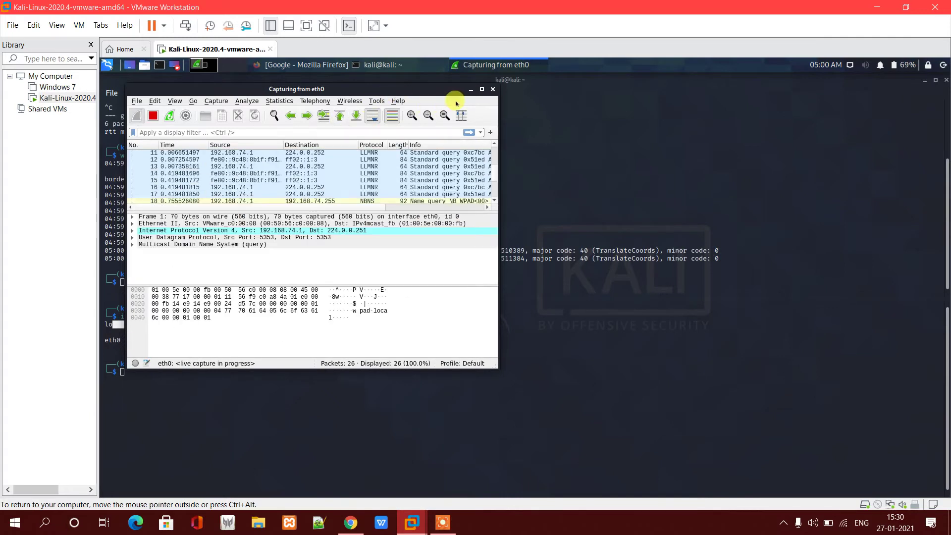
click(481, 89)
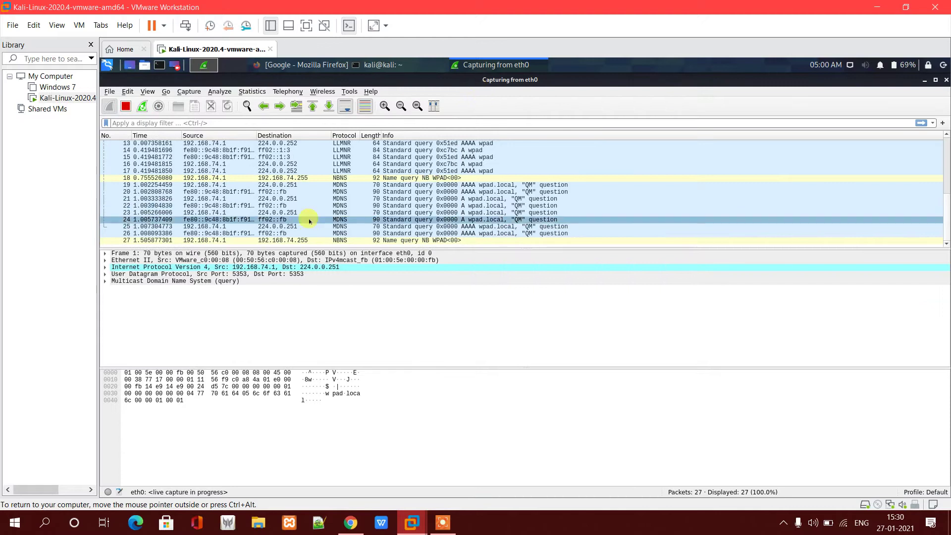
Step: Inspect a few of the latest captured packets, including packet 22, and return to the start of the packet list
click(312, 241)
click(313, 234)
click(312, 205)
scroll(303, 183, up, 4)
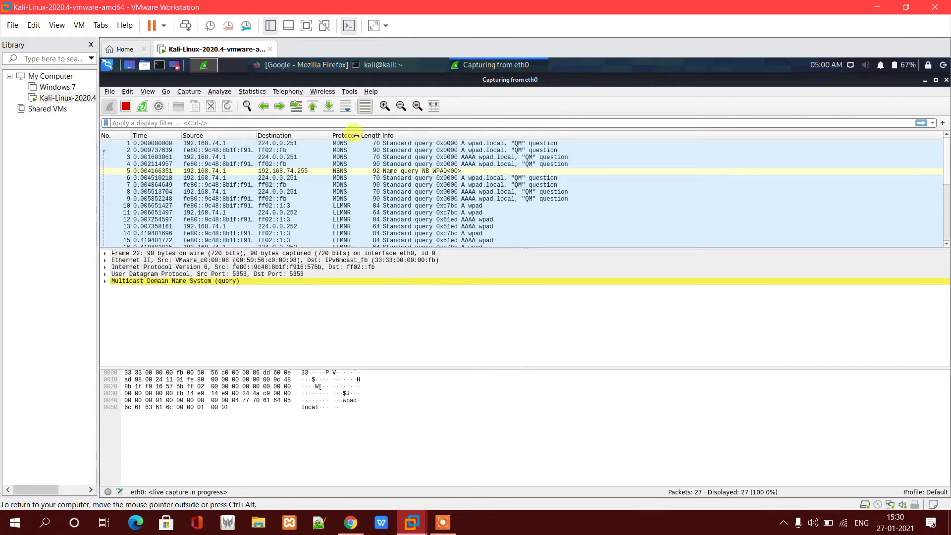
Step: Sort the captured packets by protocol in descending order, then re-sort them by destination
click(340, 135)
click(341, 135)
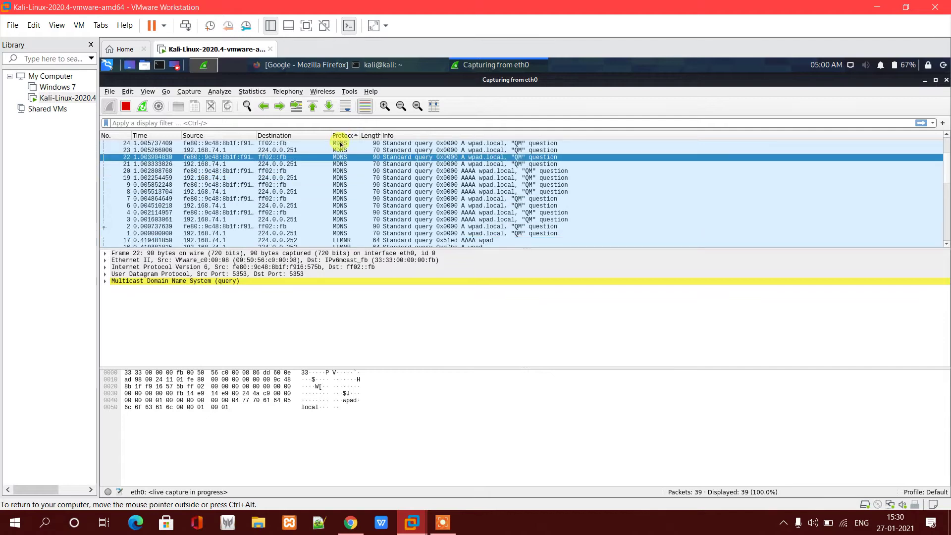
click(278, 135)
click(198, 123)
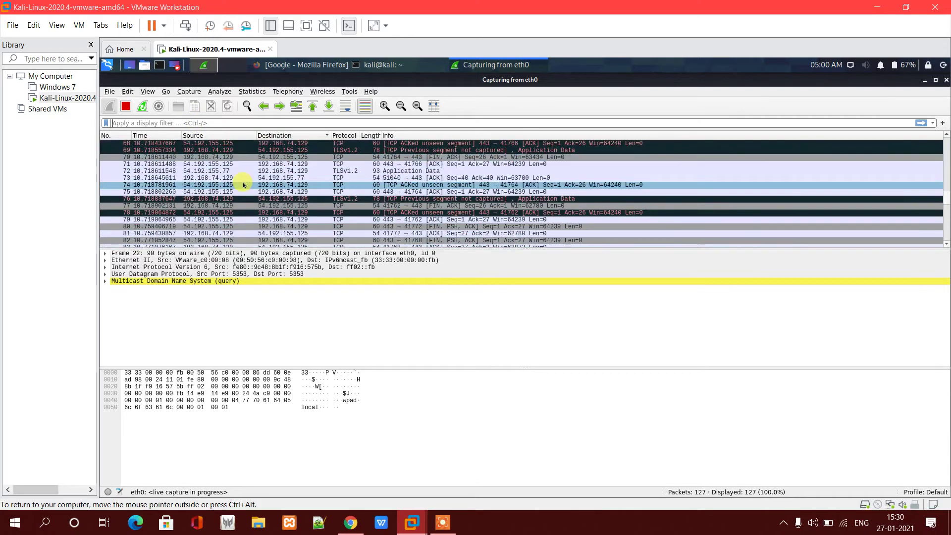
Step: Select TCP packet 124 and look through the whole captured packet list
click(317, 219)
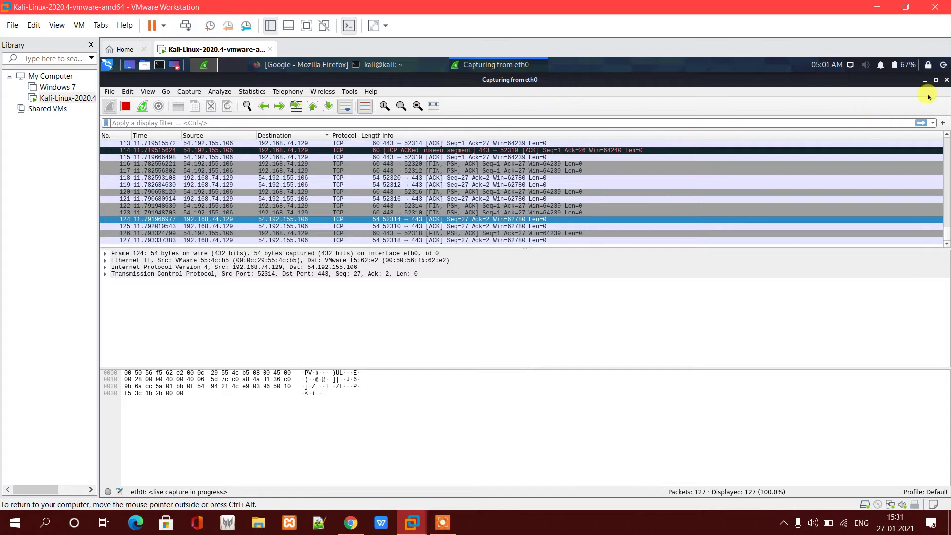
scroll(510, 185, up, 10)
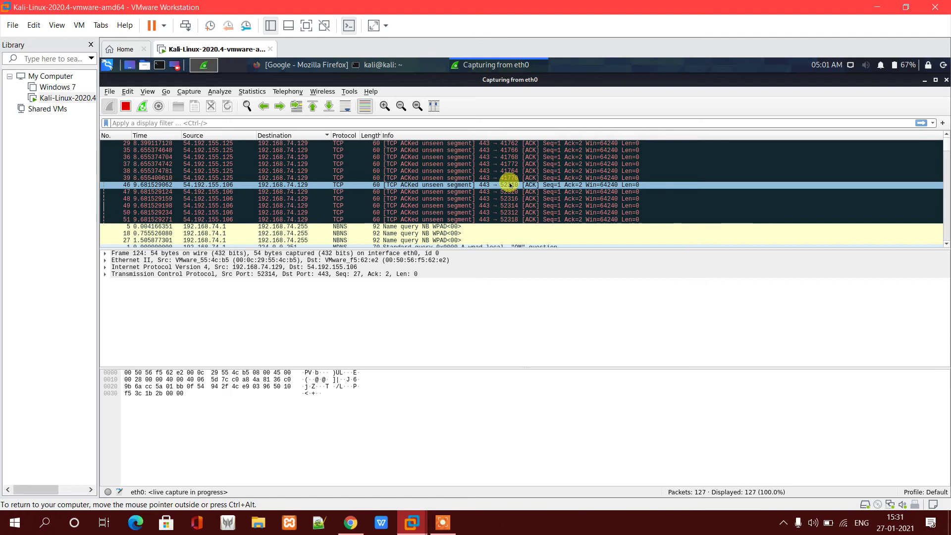
scroll(510, 185, down, 5)
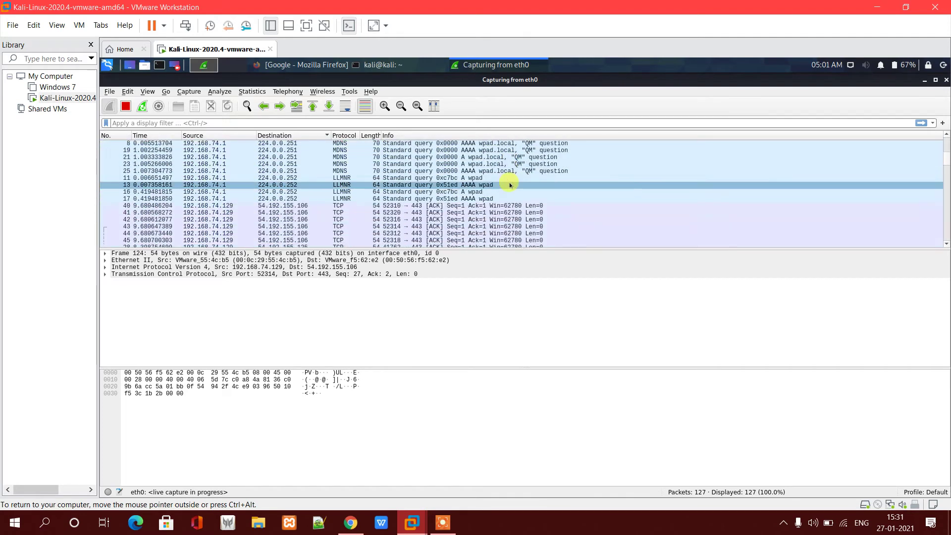
scroll(510, 184, down, 10)
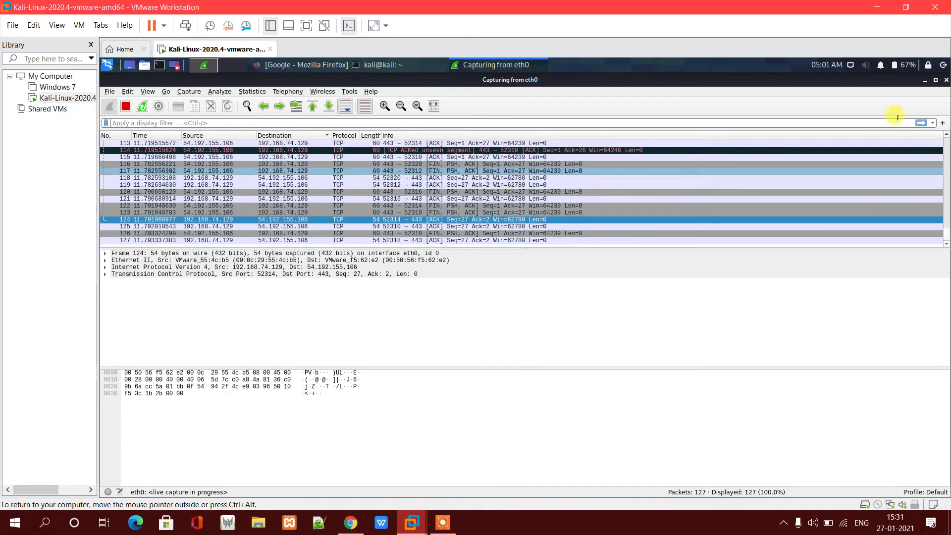
Step: Minimize Wireshark, switch to the terminal and ping mygov.in in the lower pane
click(925, 80)
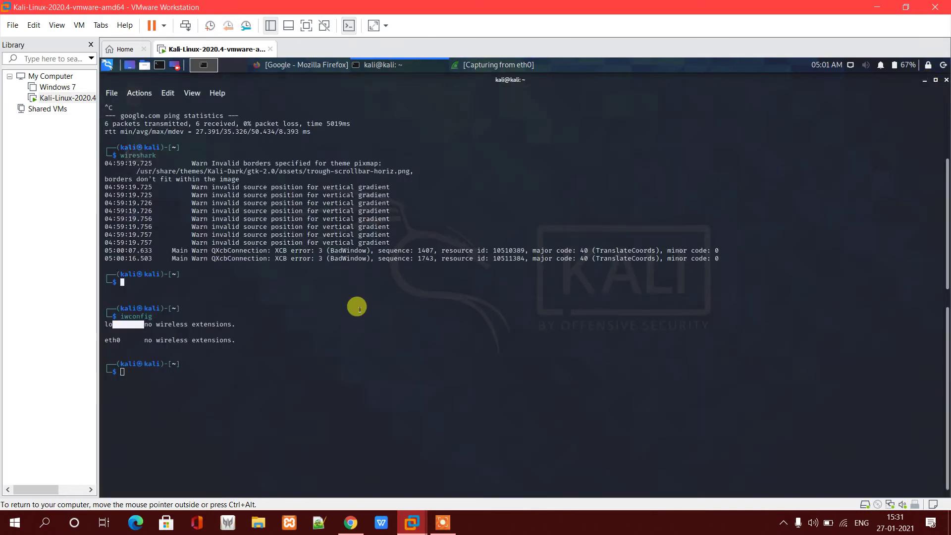
key(alt+Tab)
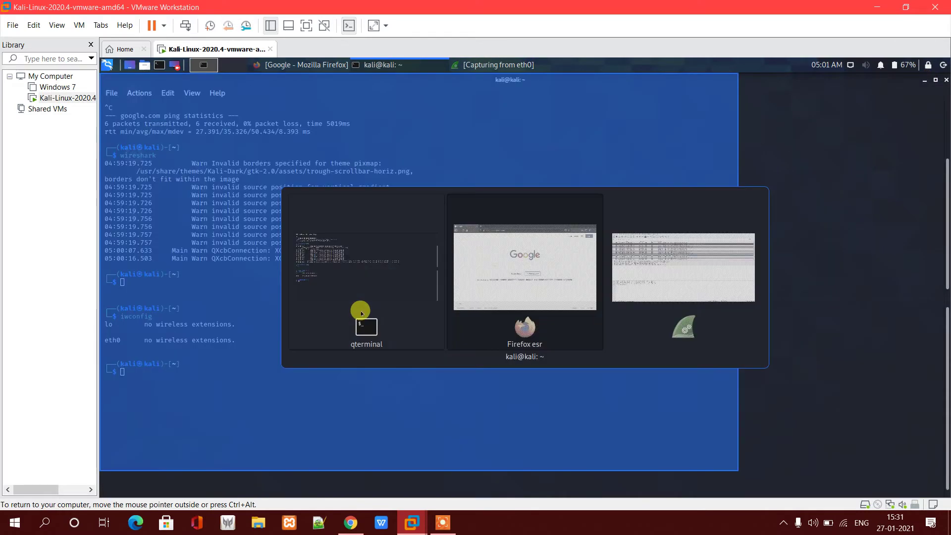
key(alt+Tab)
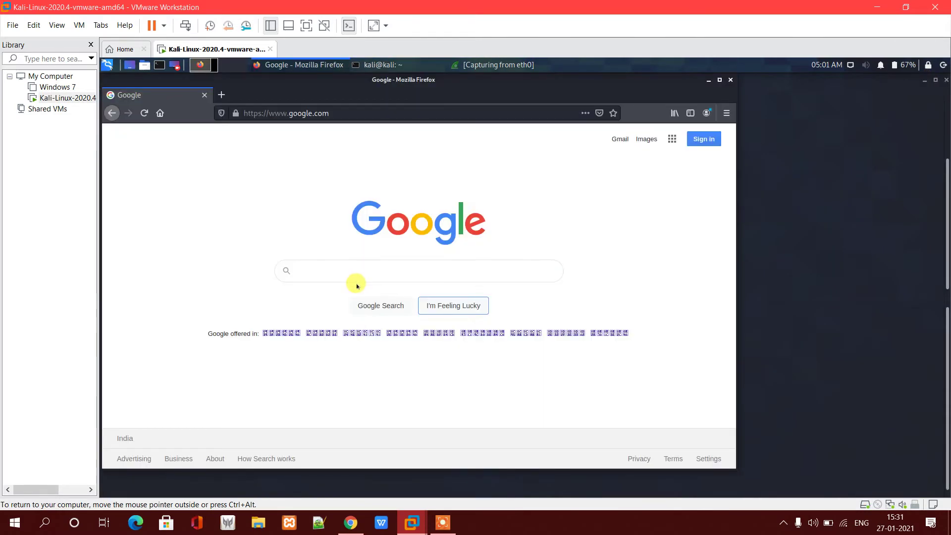
key(alt+Tab)
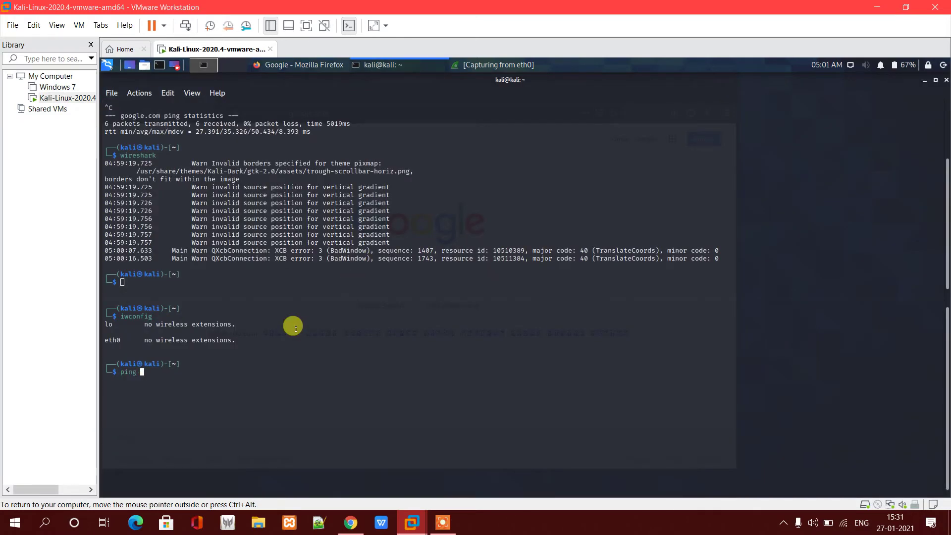
text(mygov.in)
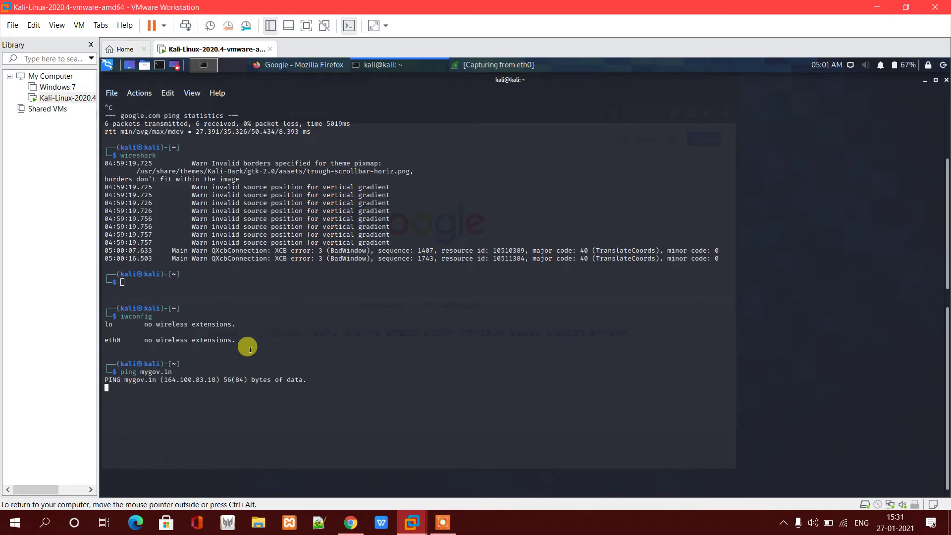
Step: Return to the Wireshark capture and select the ICMP echo request packets sent to 164.100.83.18
key(alt+Tab)
key(alt+Tab)
key(alt+Tab)
click(196, 372)
click(391, 203)
click(386, 233)
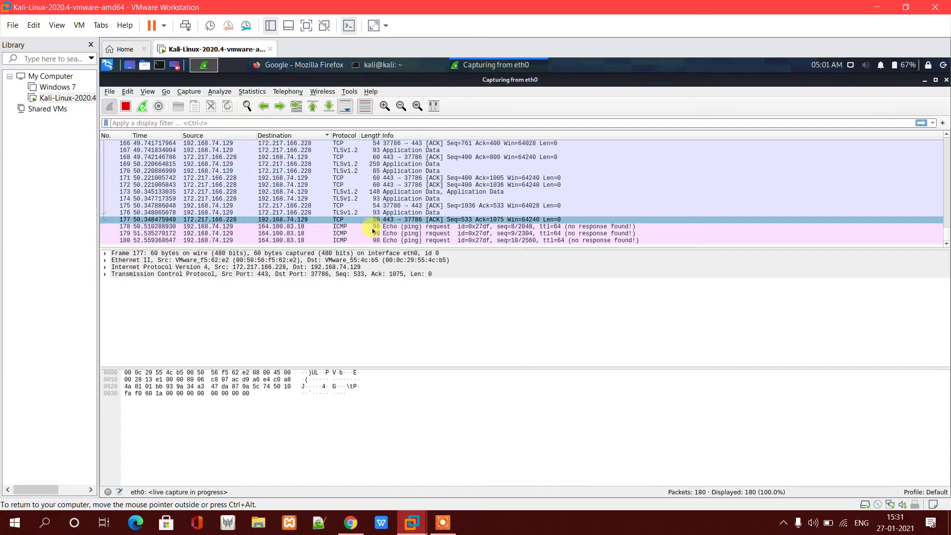
click(397, 234)
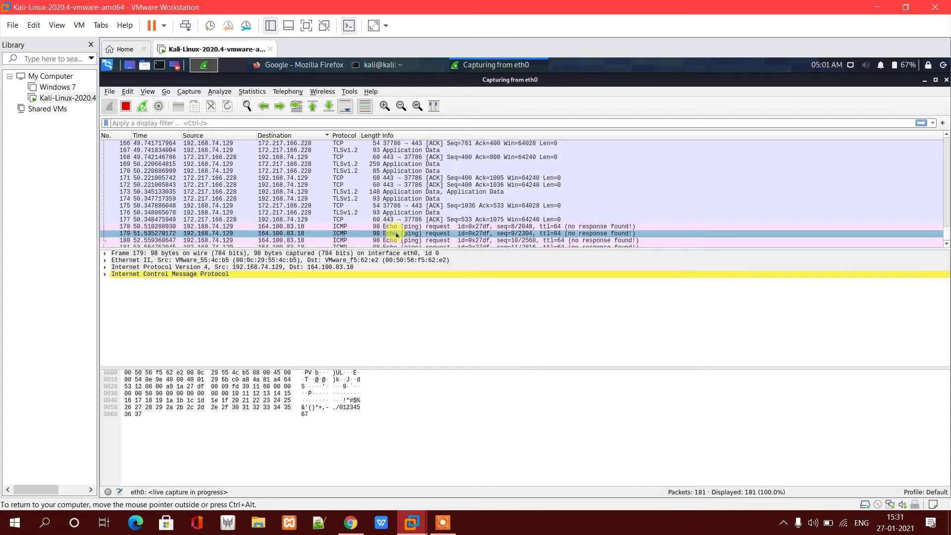
click(356, 235)
Step: Expand the Internet Control Message Protocol layer of packet 181 and its Data field to examine them
click(168, 267)
click(169, 275)
double_click(169, 275)
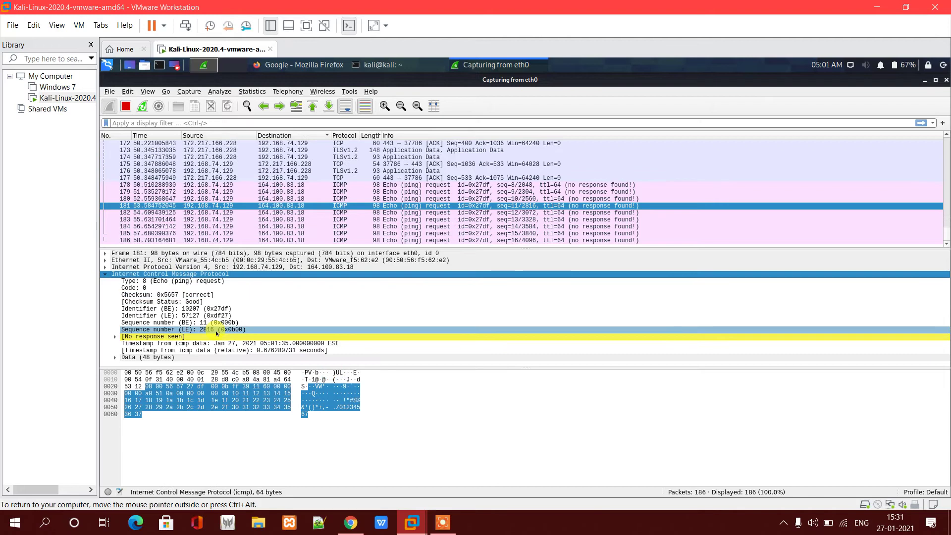
double_click(162, 358)
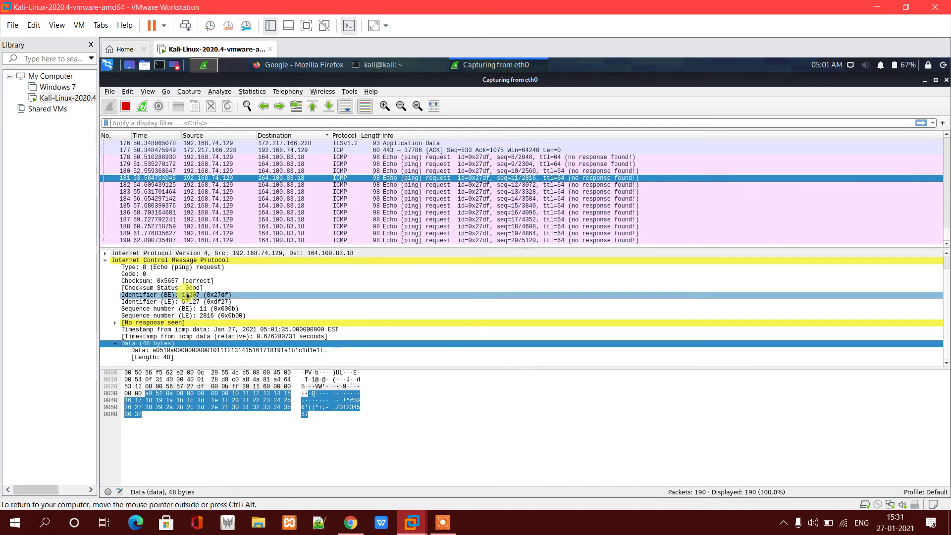
scroll(191, 317, up, 1)
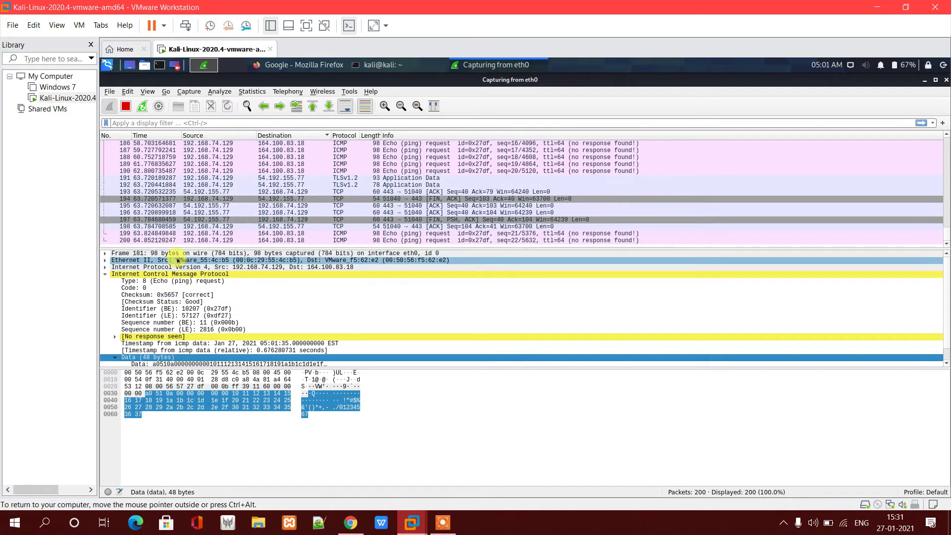
Step: Examine the Ethernet II destination and source addresses of packet 181, collapse that layer, and select bytes in the packet's ASCII dump
double_click(183, 261)
click(188, 268)
click(188, 274)
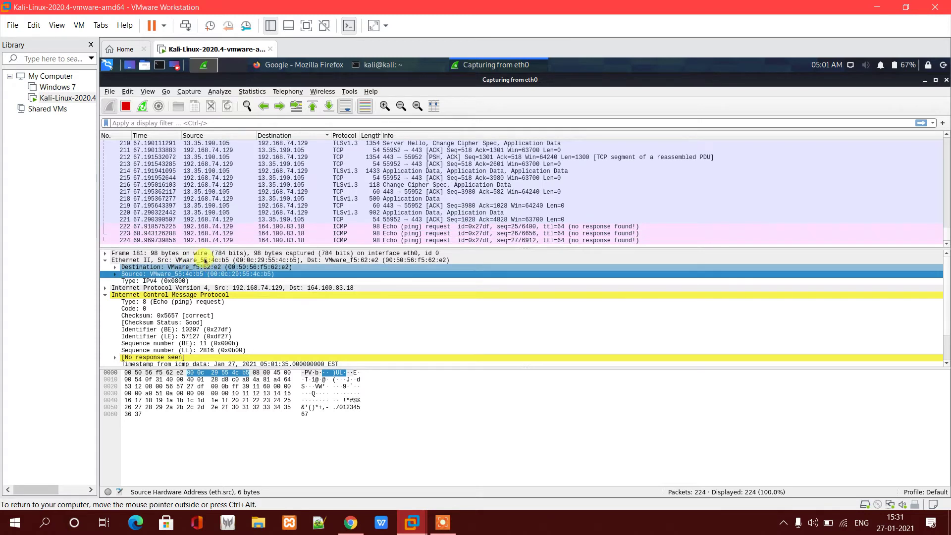
double_click(203, 260)
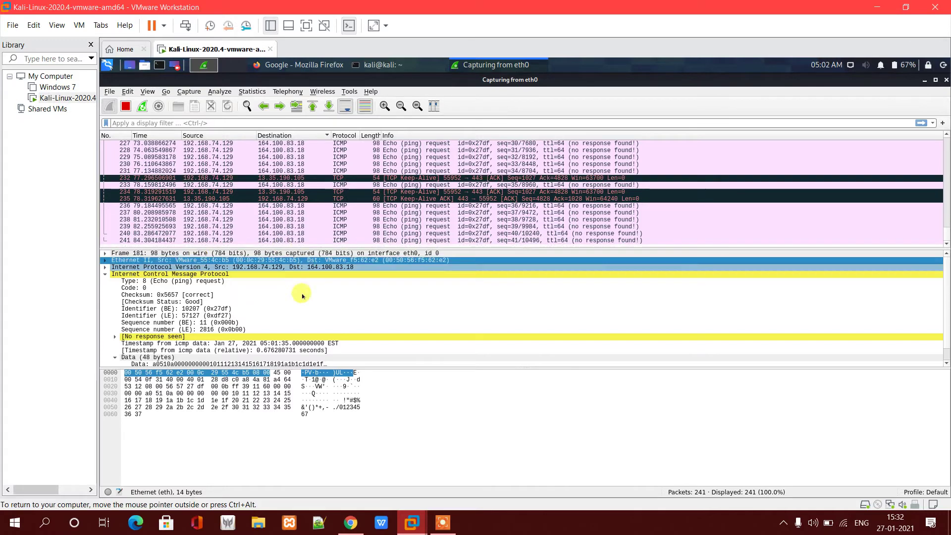
click(325, 387)
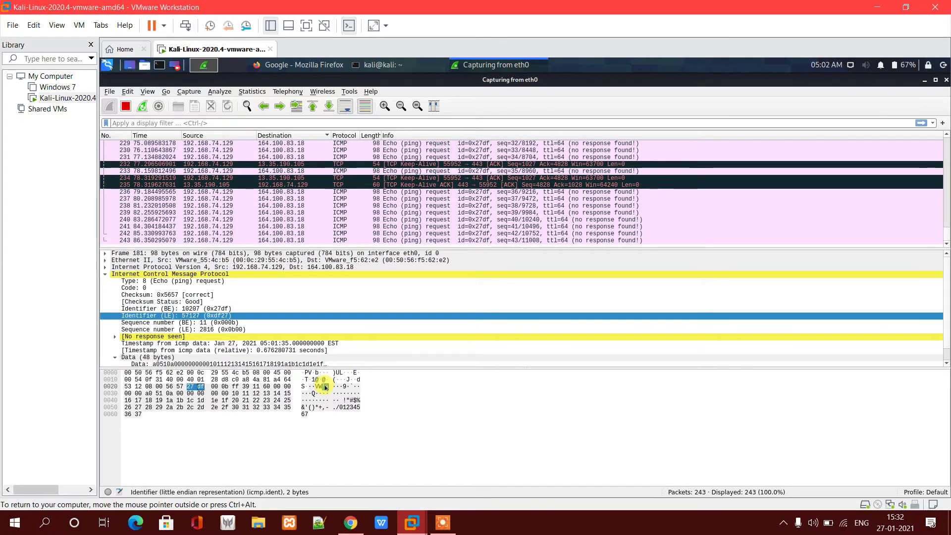
click(342, 410)
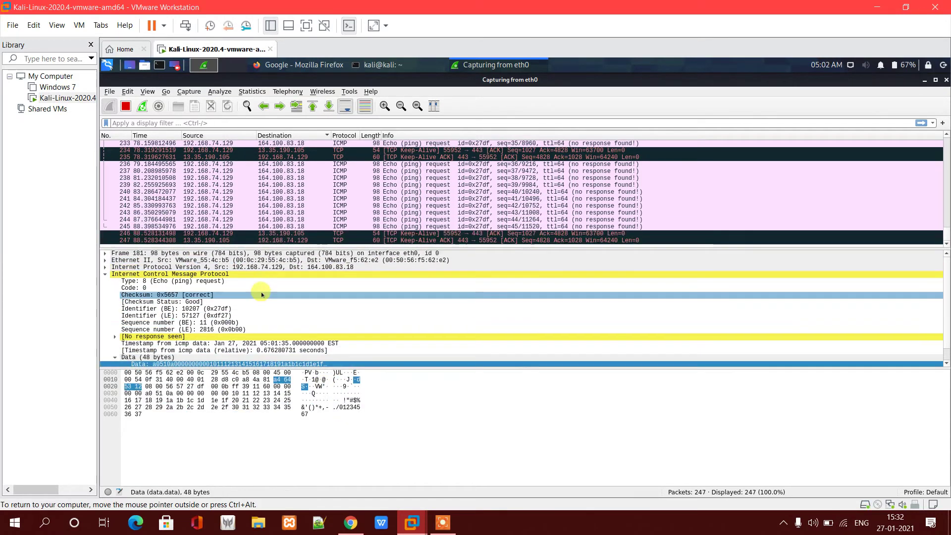
Step: Open ICMP packet 243 in its own window and expand its Frame and Ethernet II layers to examine their fields
click(300, 201)
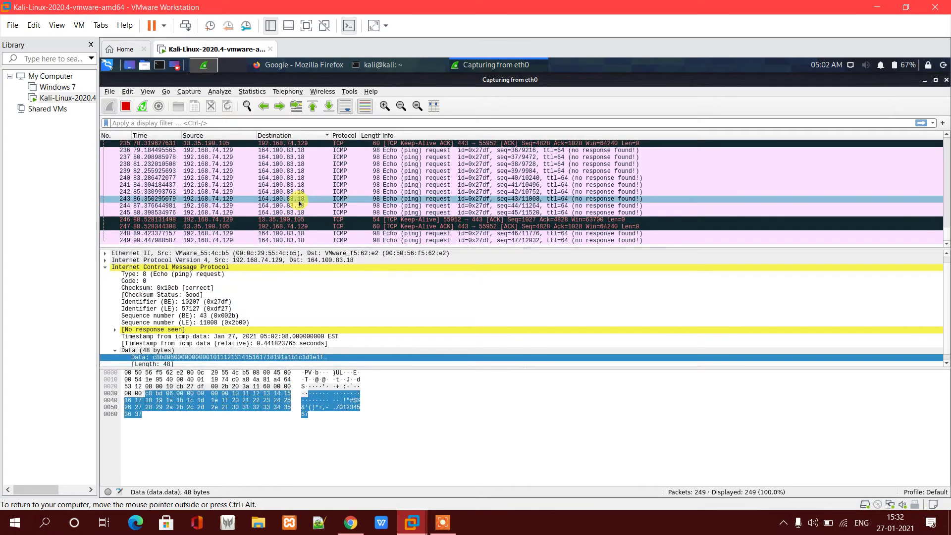
double_click(299, 201)
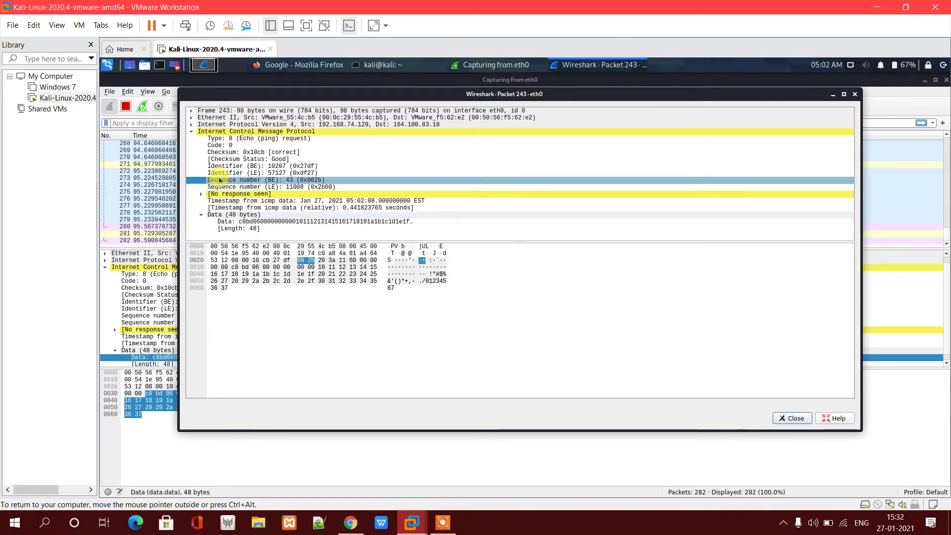
double_click(256, 110)
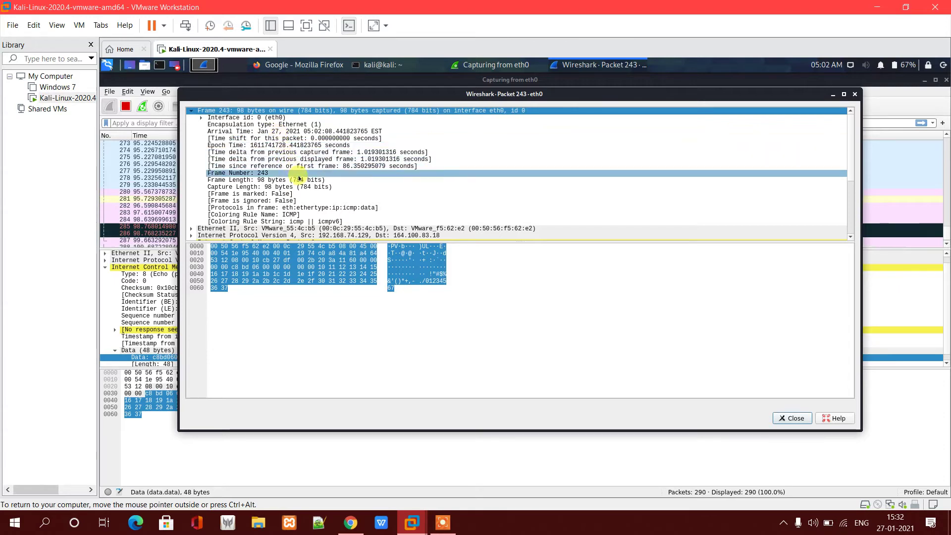
click(301, 201)
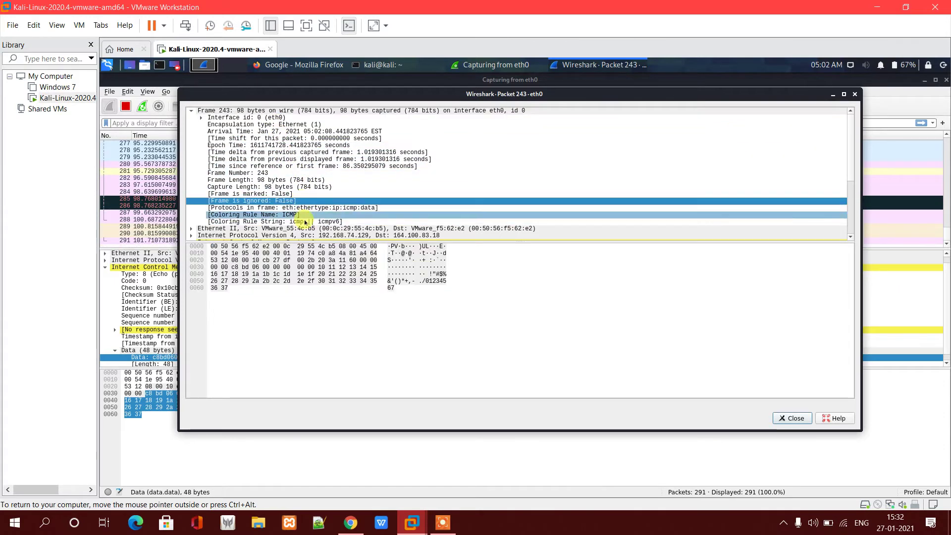
double_click(321, 229)
scroll(323, 231, down, 1)
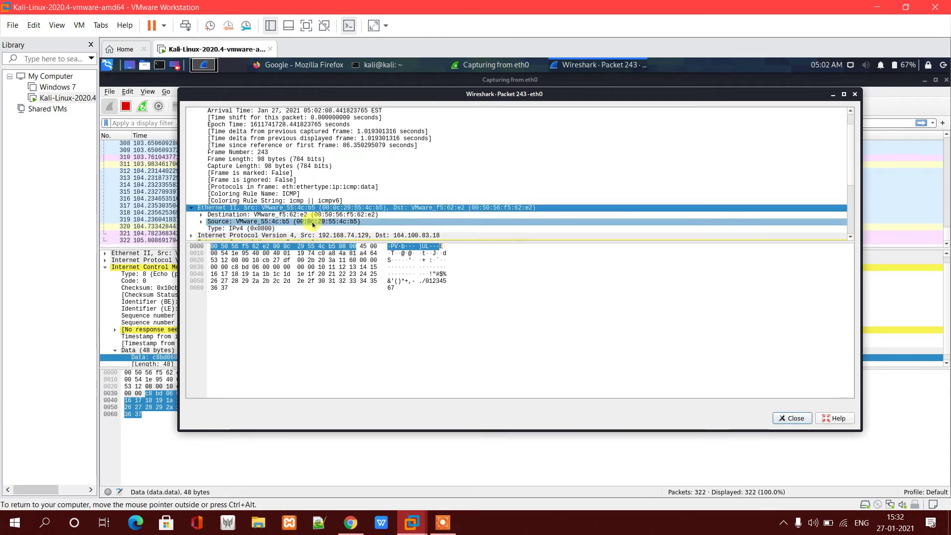
click(314, 229)
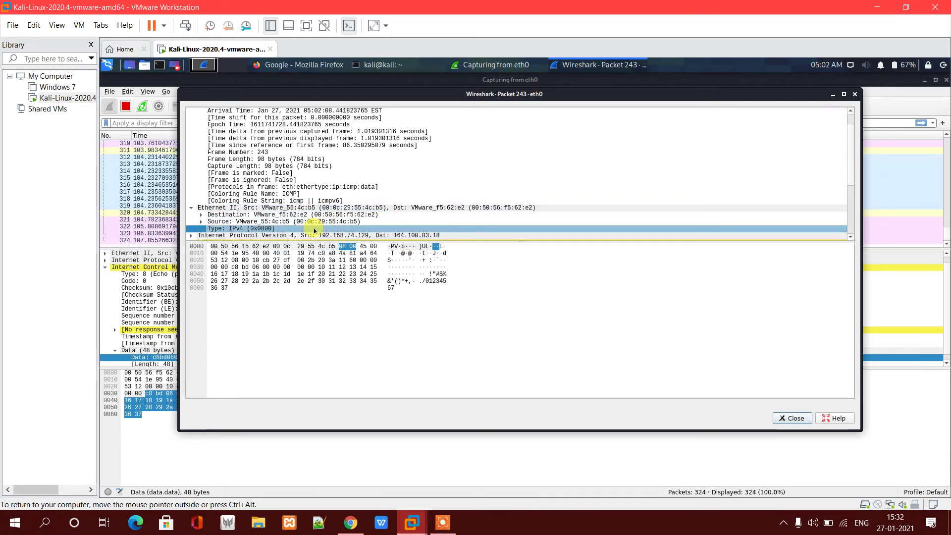
Step: Compare the destination address in the Internet Protocol Version 4 layer of the mygov.in echo request with the address resolved in the terminal
scroll(317, 229, down, 1)
click(341, 215)
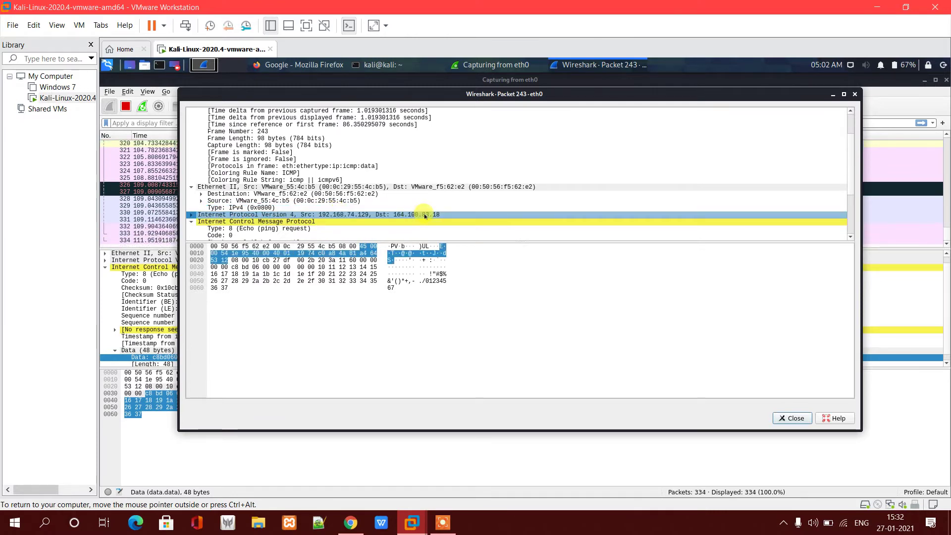
key(alt+Tab)
key(alt+Tab)
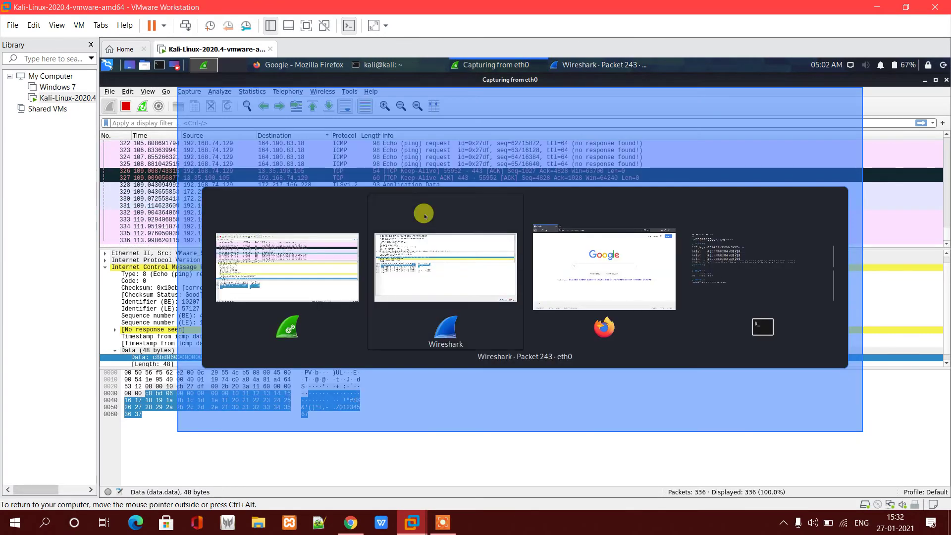
key(alt+Tab)
key(alt+Tab)
key(alt+Tab)
key(alt+Tab)
key(alt+Tab)
key(alt+Tab)
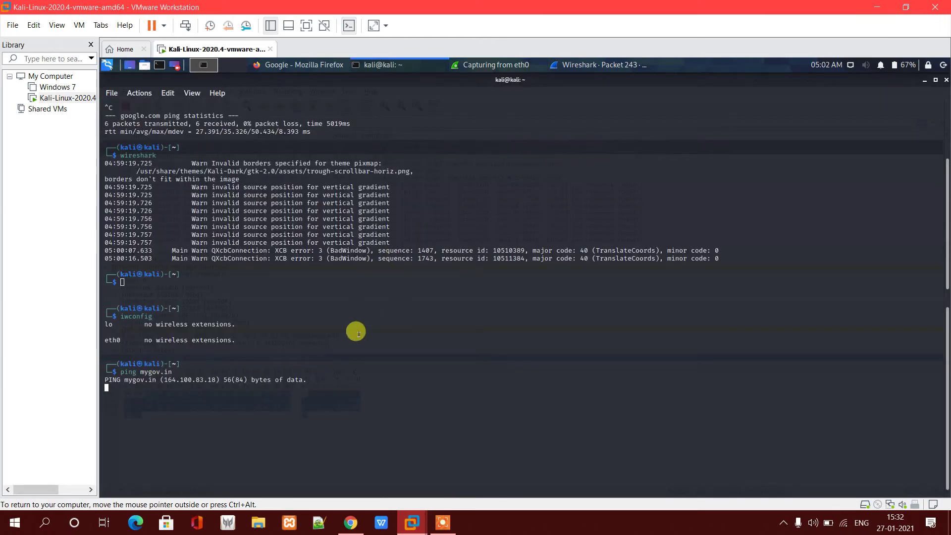
double_click(190, 380)
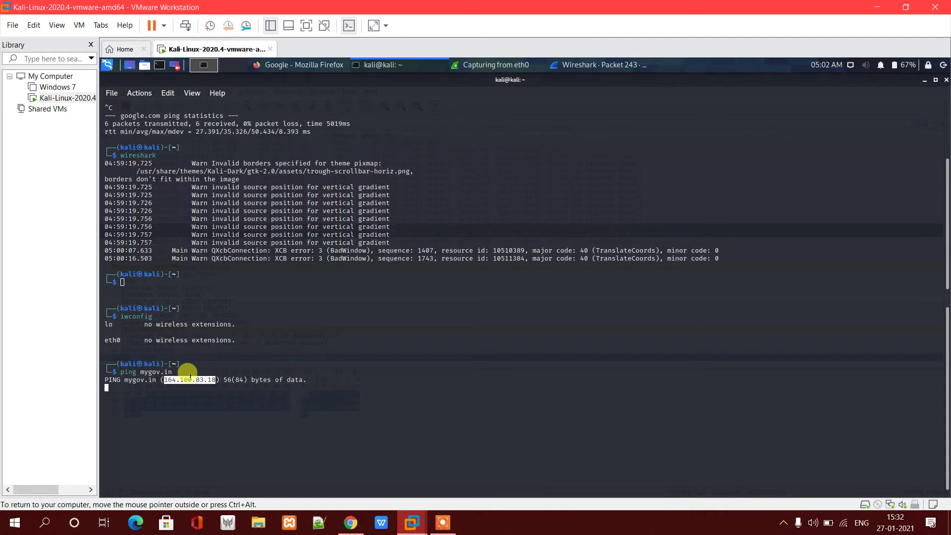
key(alt+Tab)
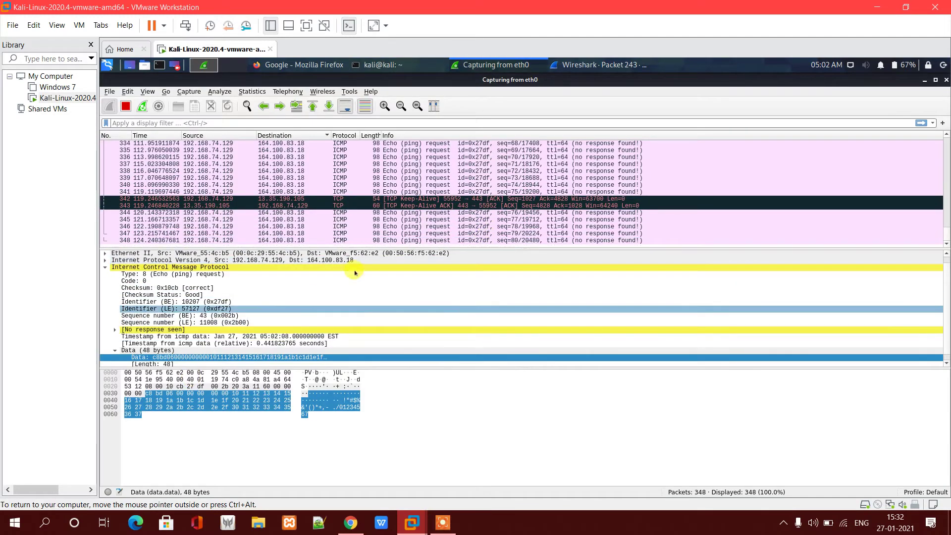
click(335, 259)
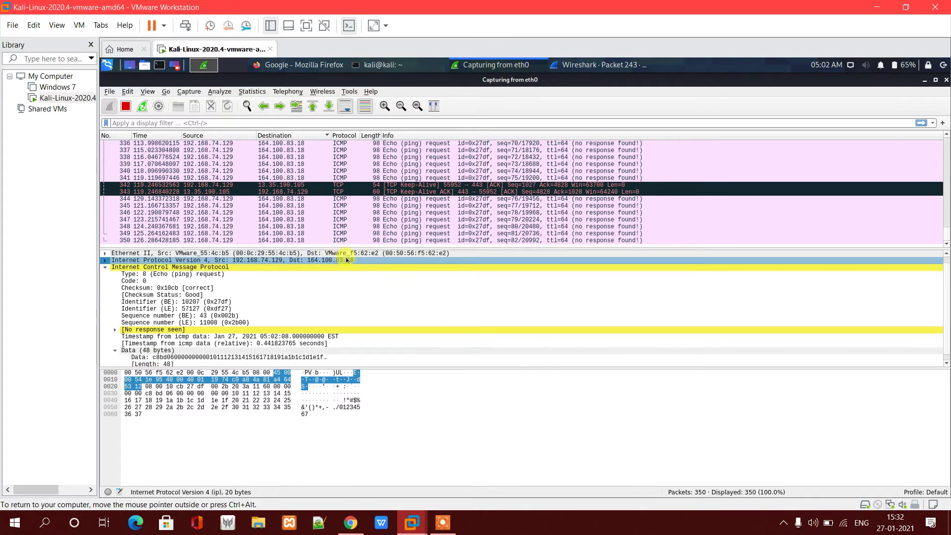
Step: Return to the terminal, stop the mygov.in ping, run ping google.com, and stop it after a few replies
key(alt+Tab)
click(201, 377)
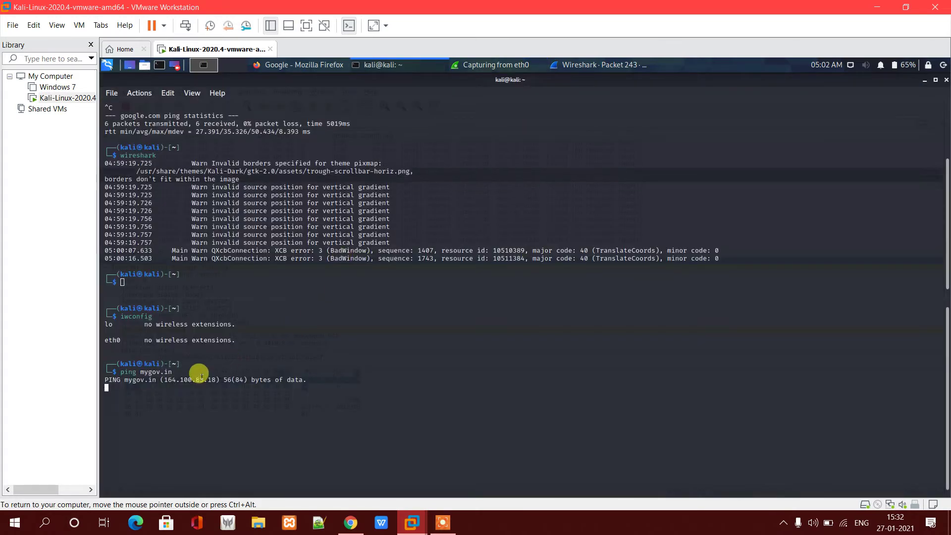
key(ctrl+c)
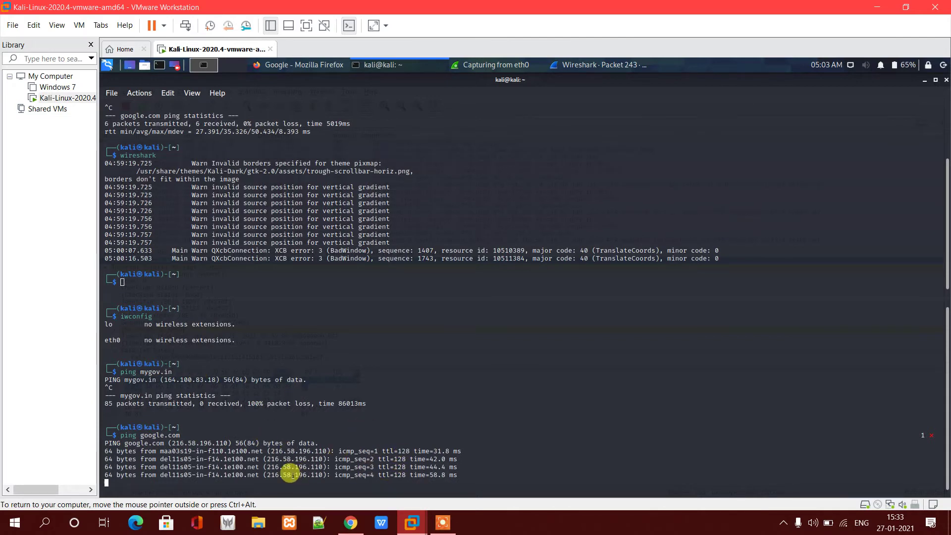
key(ctrl+c)
Step: Open ICMP echo reply packet 379 from the Wireshark capture in its own window and examine its Ethernet type and IPv4 layer
key(alt+Tab)
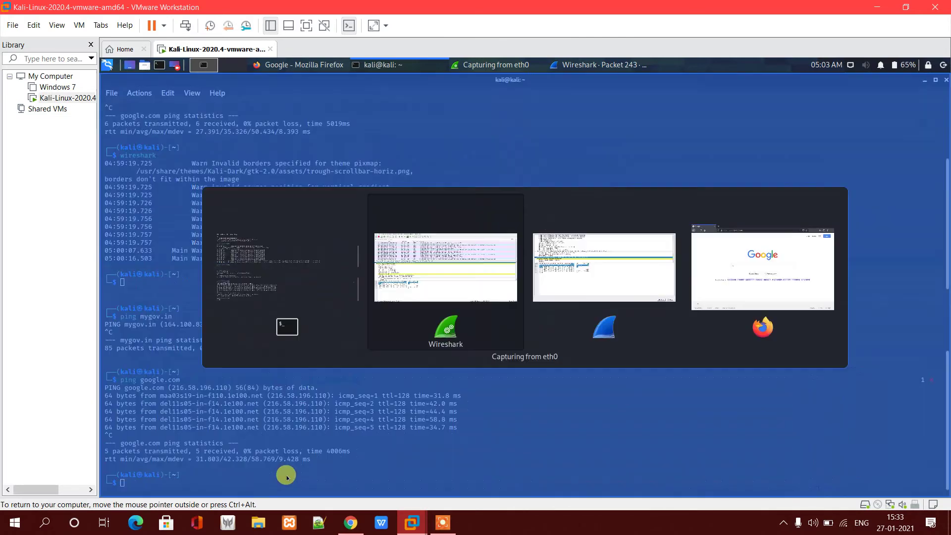
click(447, 213)
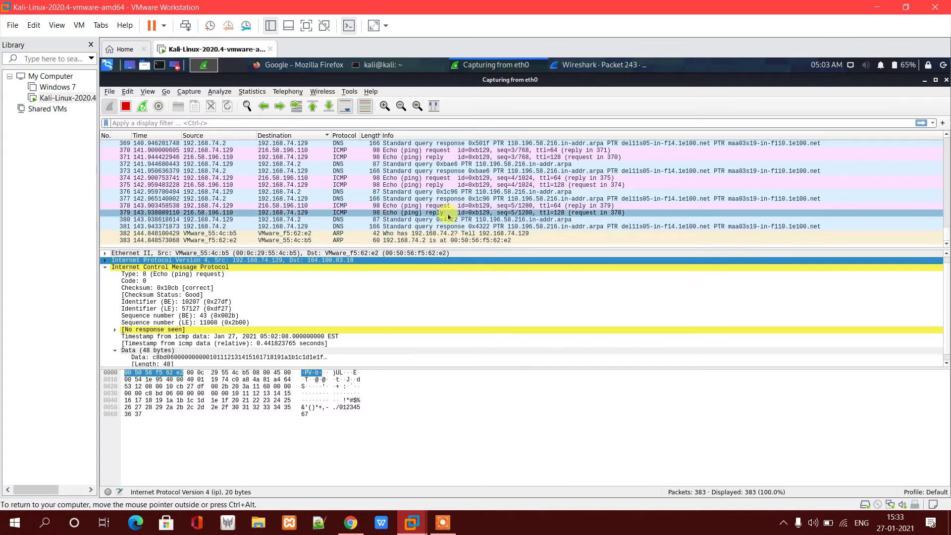
double_click(448, 215)
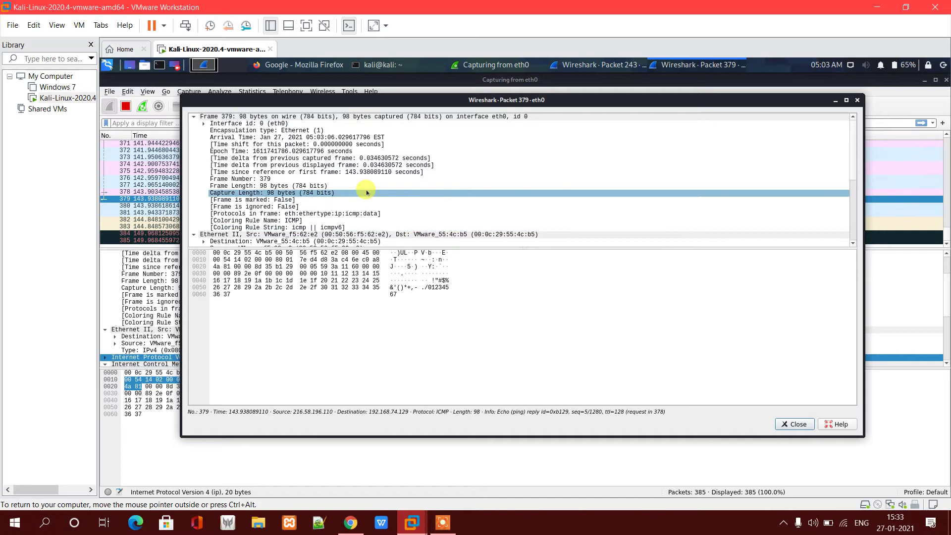
scroll(367, 193, down, 2)
click(278, 214)
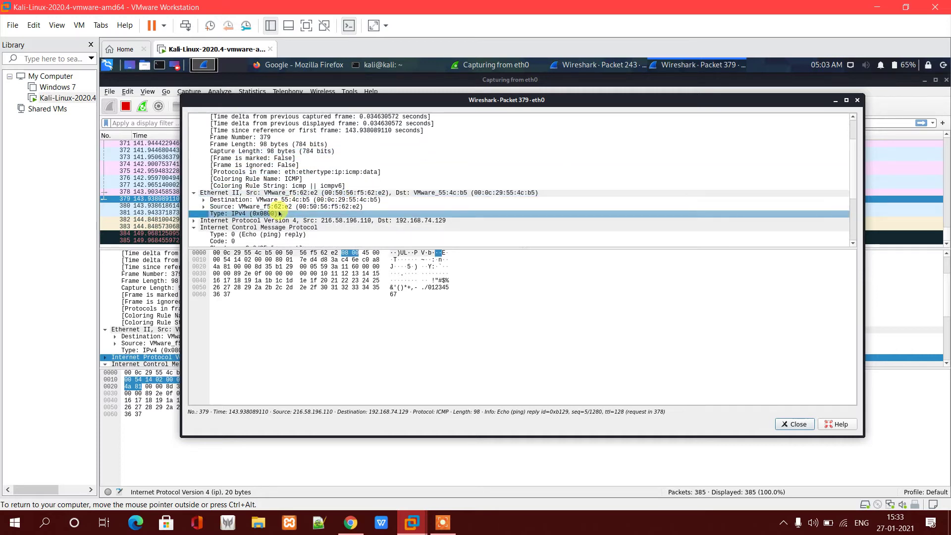
click(350, 221)
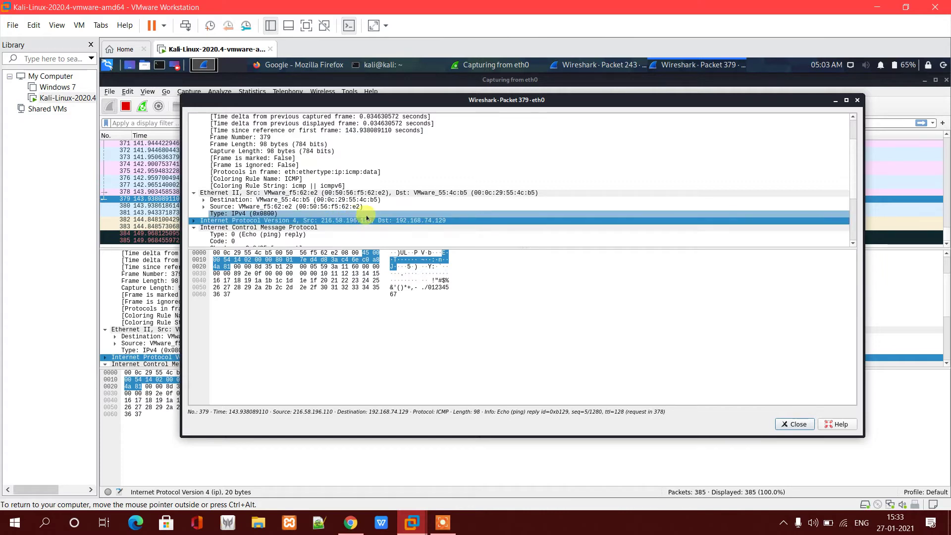
Step: Compare the google.com address in the terminal's ping replies with the source address in packet 379's Internet Protocol Version 4 layer
key(alt+Tab)
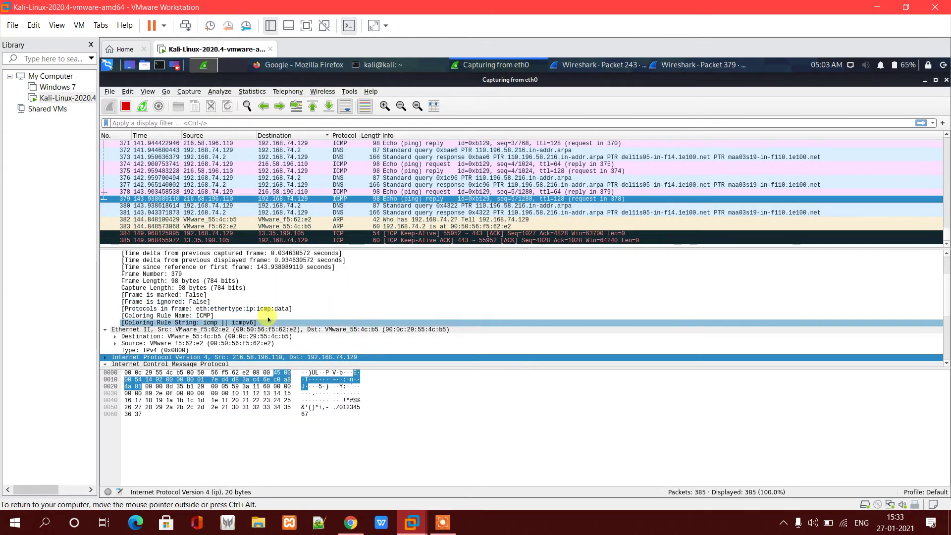
key(alt+Tab)
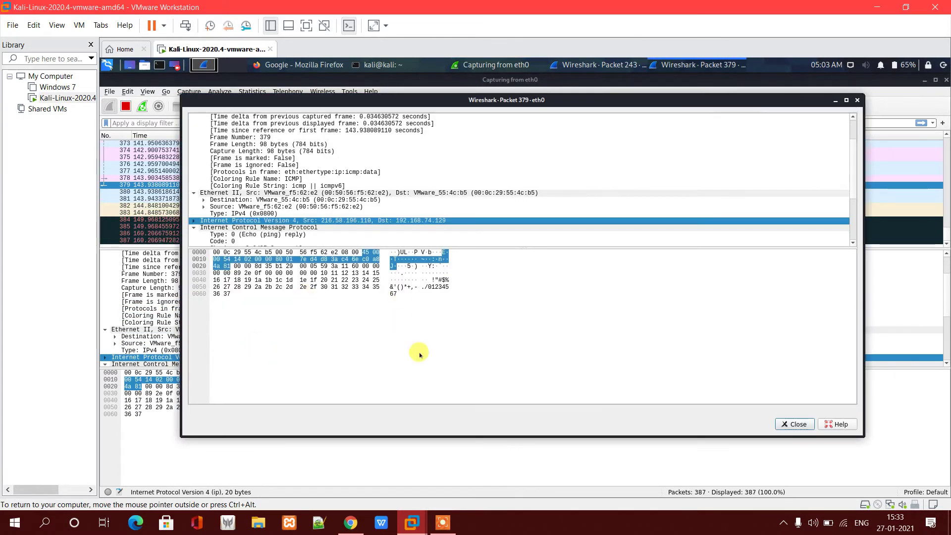
key(alt+Tab)
key(alt+Tab)
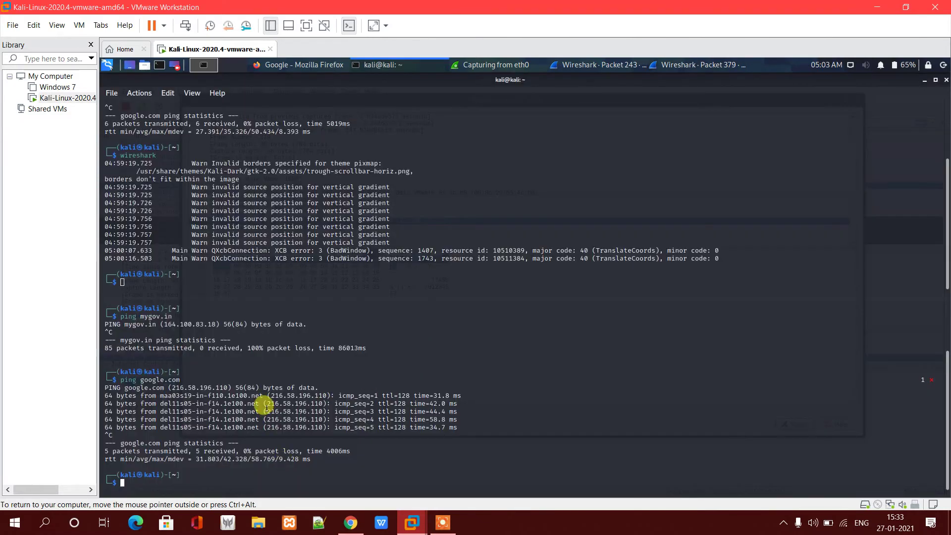
click(324, 396)
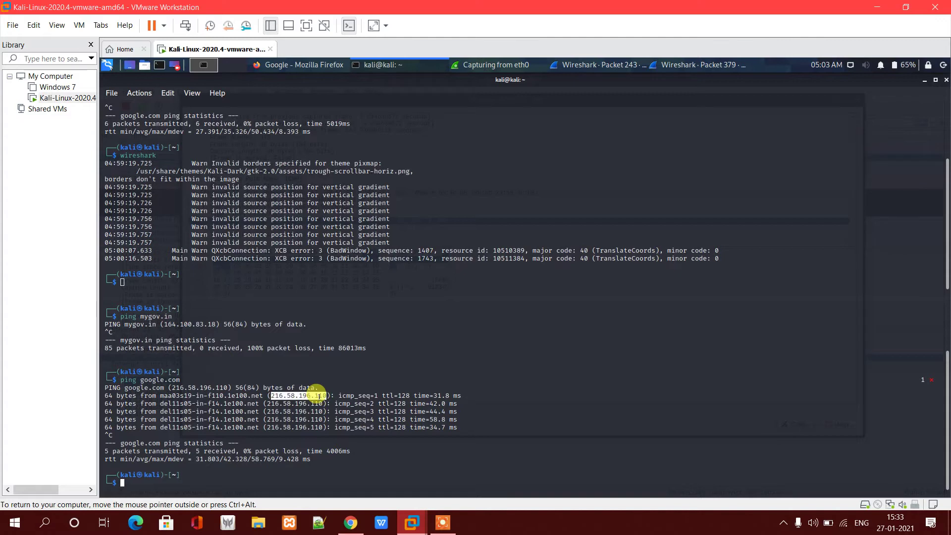
key(alt+Tab)
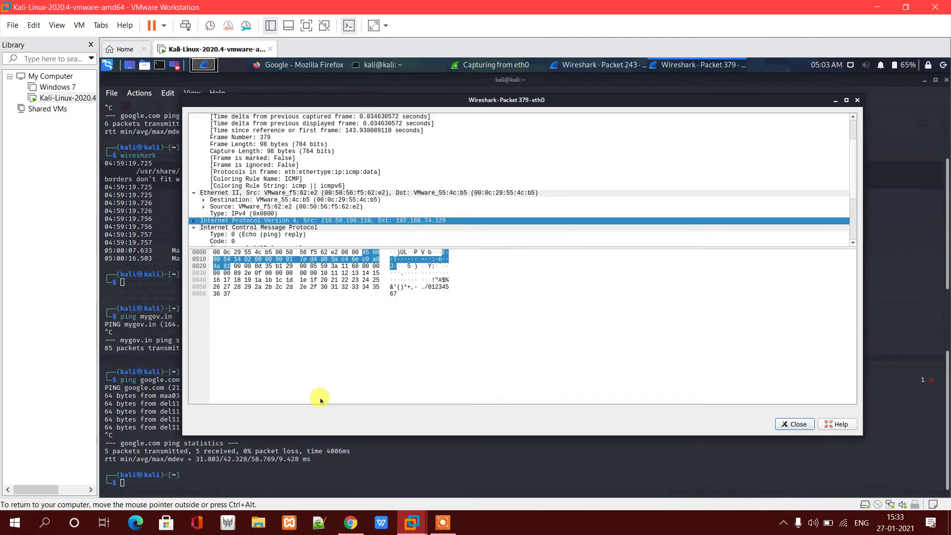
click(365, 228)
click(365, 221)
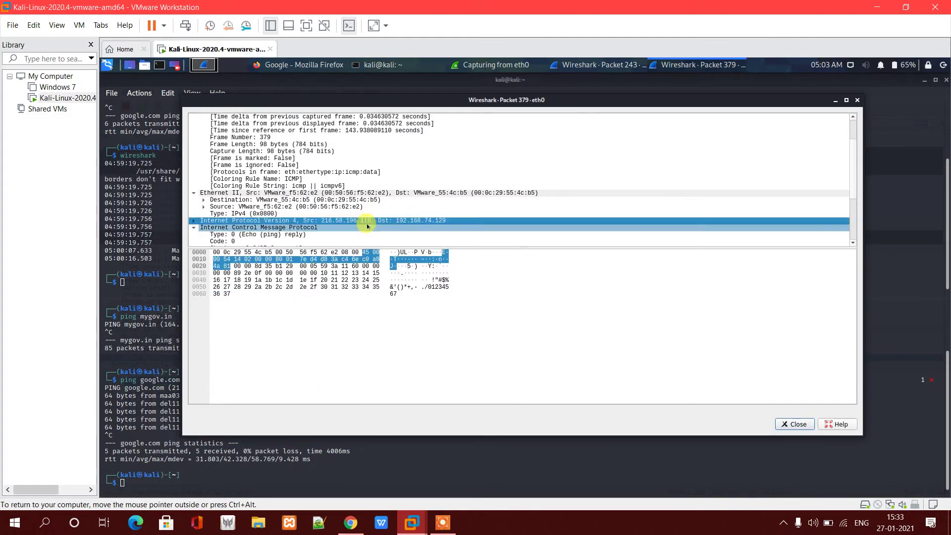
key(alt+Tab)
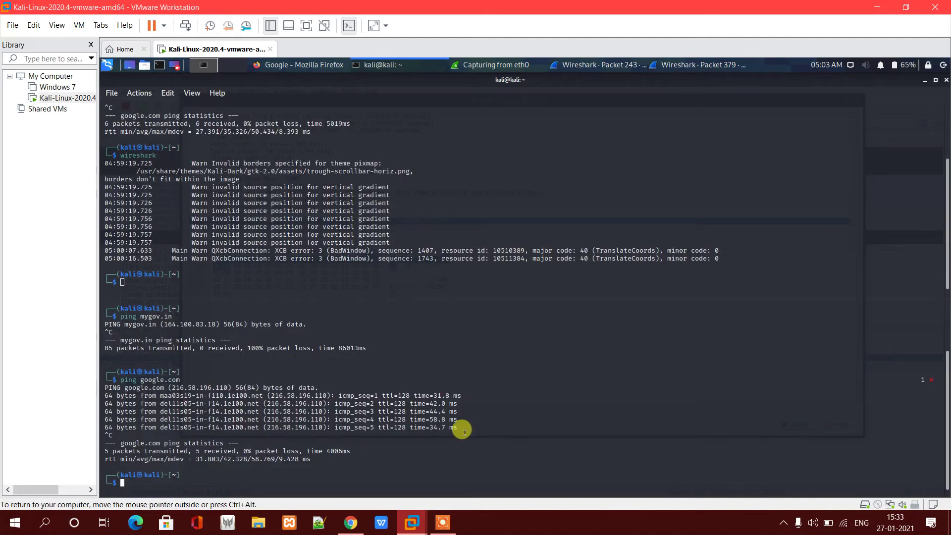
key(alt+Tab)
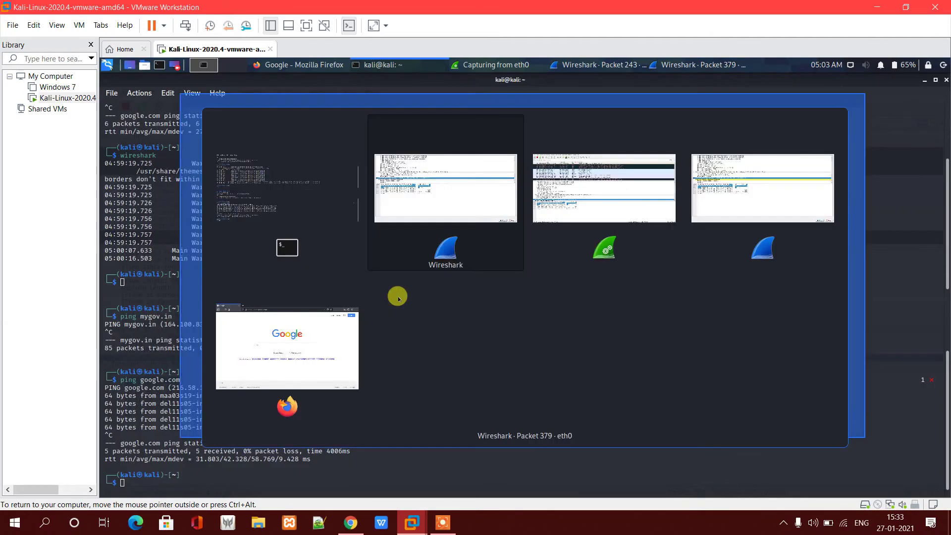
key(alt+Tab)
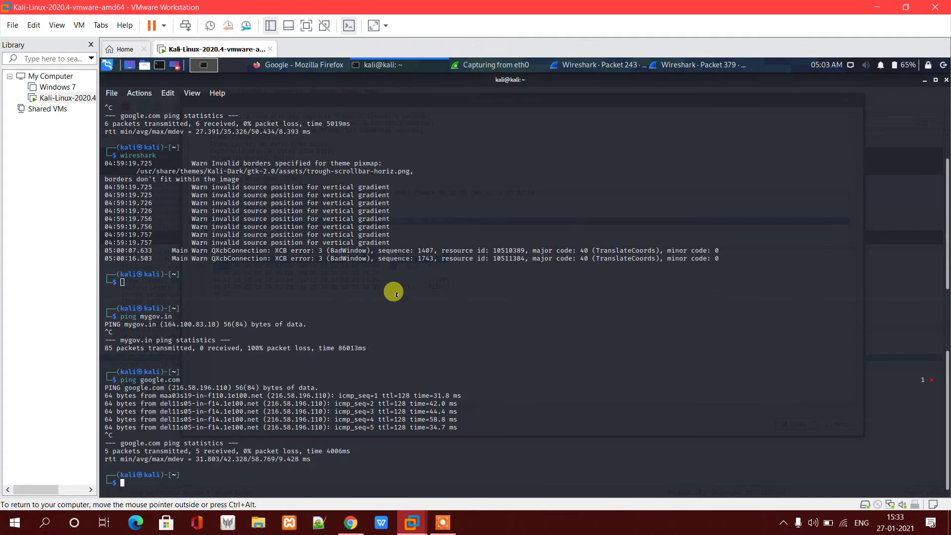
Step: Switch to Firefox and load amazon.in to generate web traffic for the capture
key(alt+Tab)
key(alt+Tab)
key(alt+Tab)
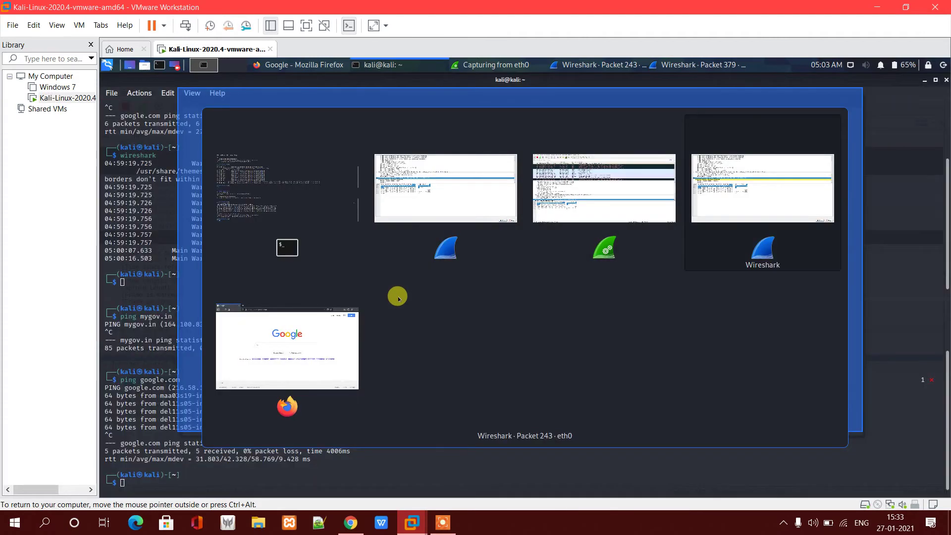
key(alt+Tab)
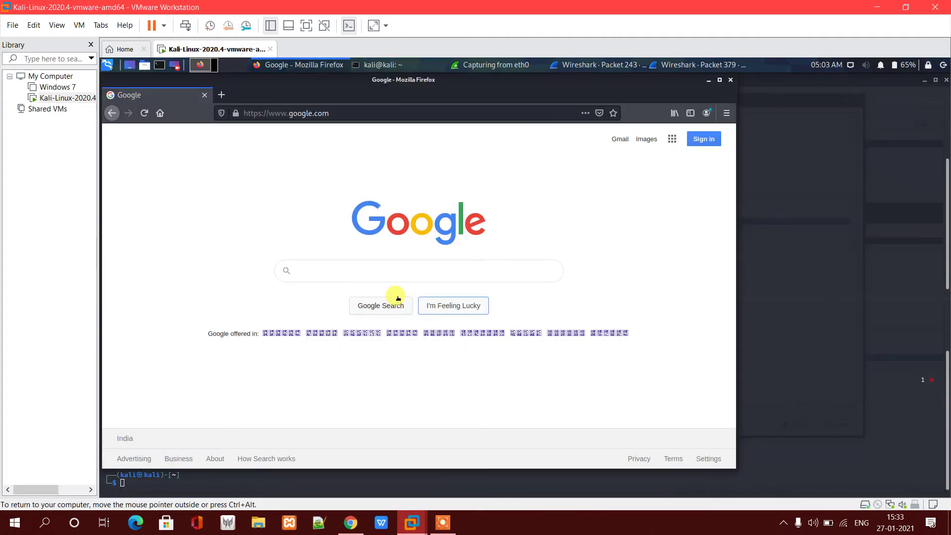
click(350, 107)
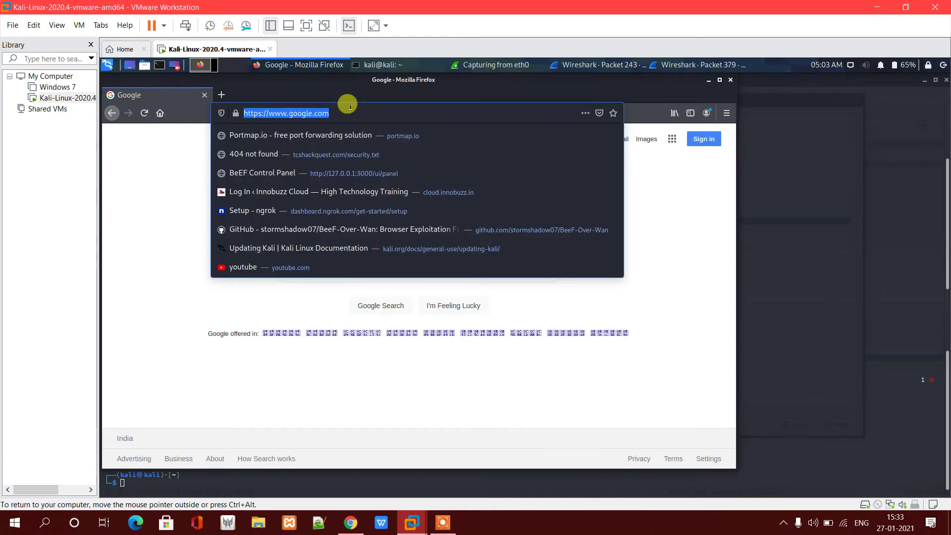
text(mygo)
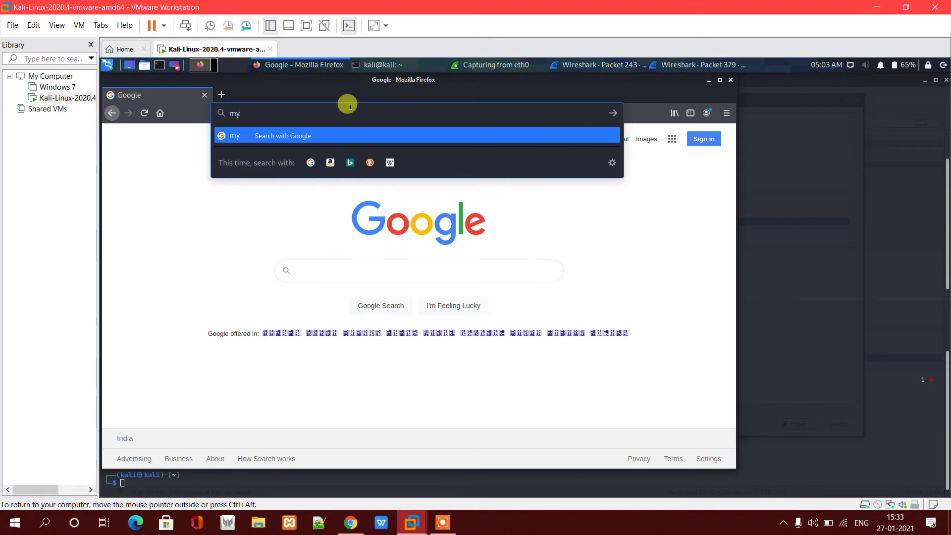
key(BackSpace)
key(BackSpace)
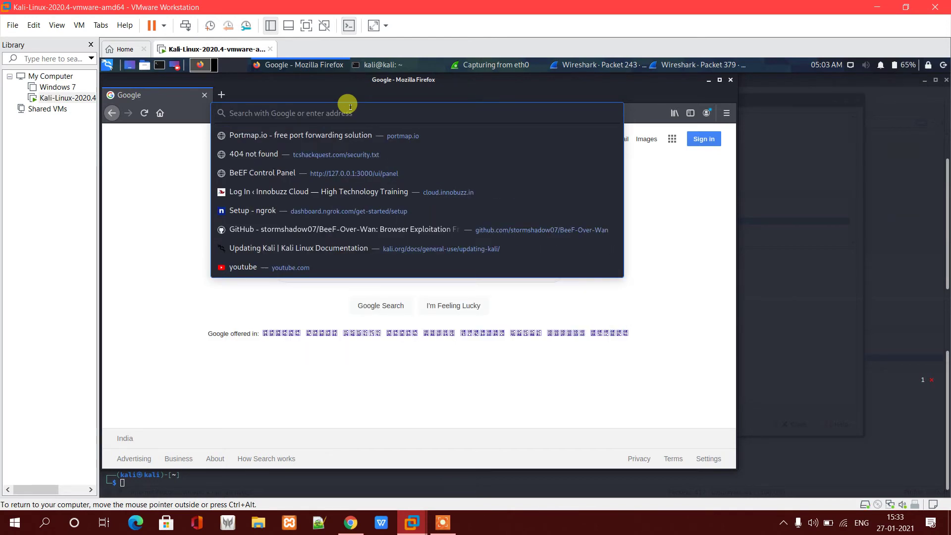
text(amazon)
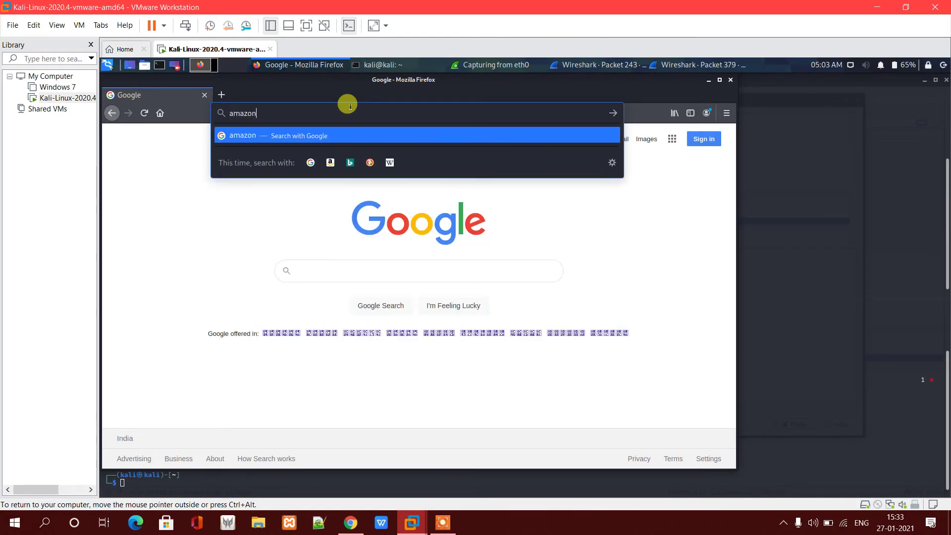
text(.in)
key(Return)
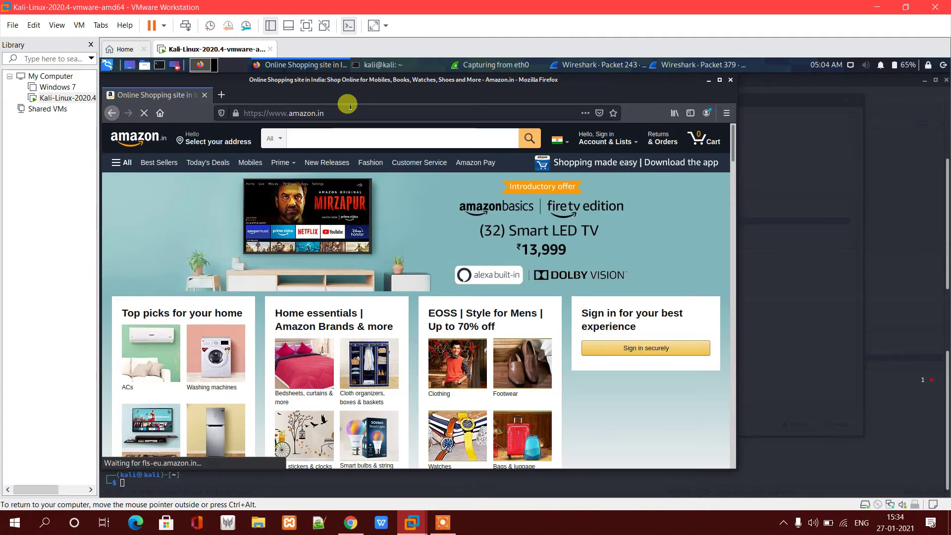
Step: Return to the Wireshark capture and examine TLSv1.2 application data packet 5392 and TCP acknowledgement packet 5393
key(alt+Tab)
key(alt+Tab)
key(alt+Tab)
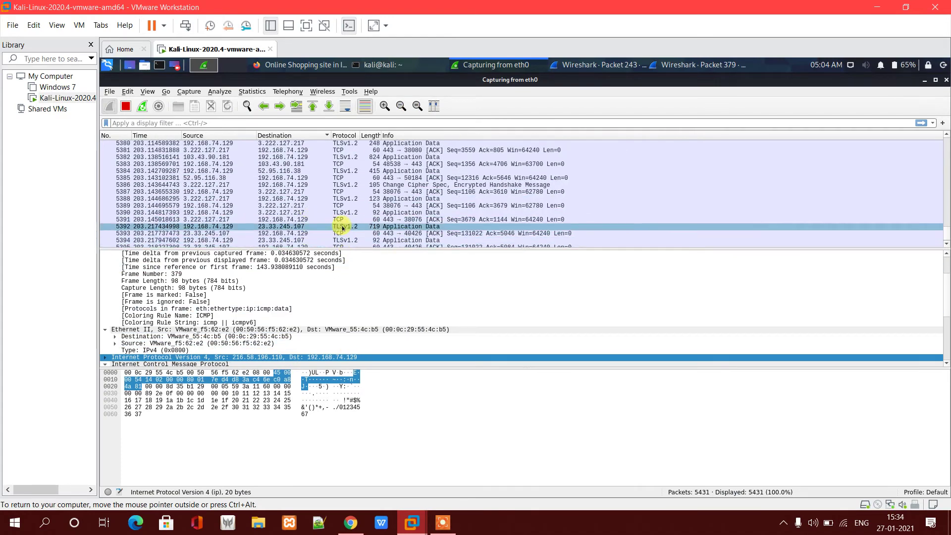
click(373, 227)
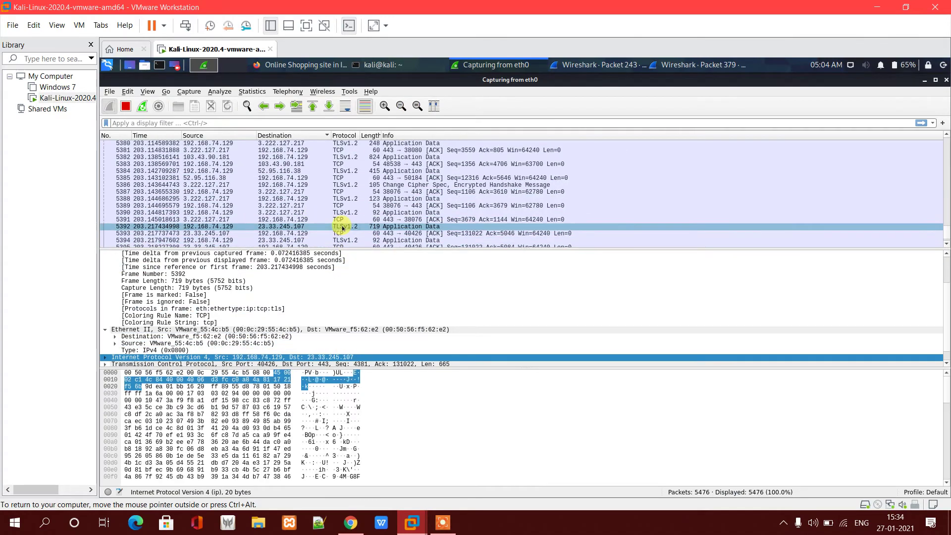
click(378, 234)
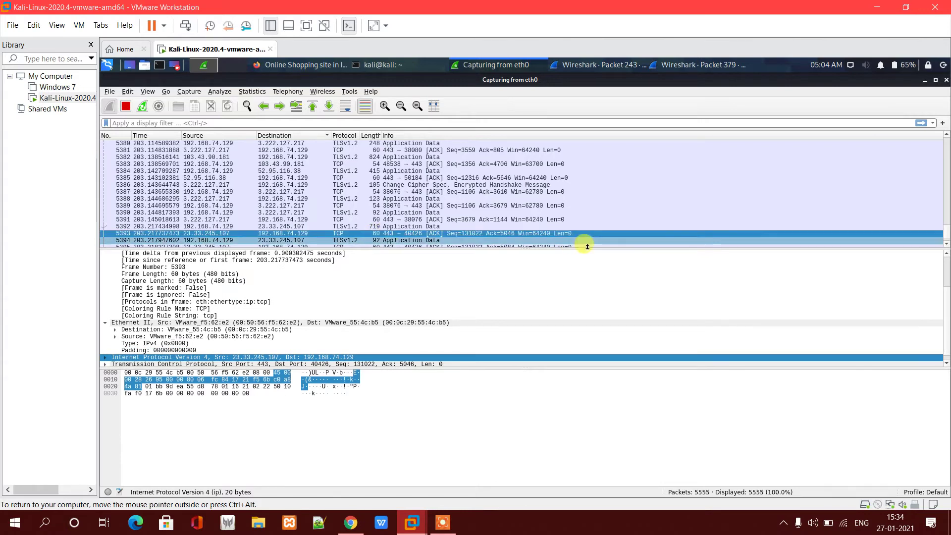
Step: Examine the TLS handshake packets, selecting Change Cipher Spec packet 5386 and Server Hello and Certificate packet 5376
click(458, 184)
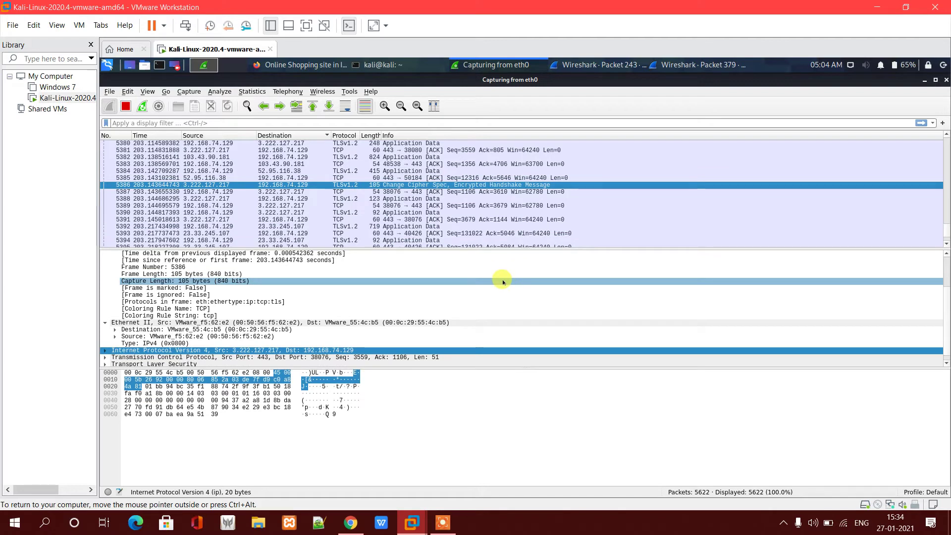
scroll(448, 183, up, 3)
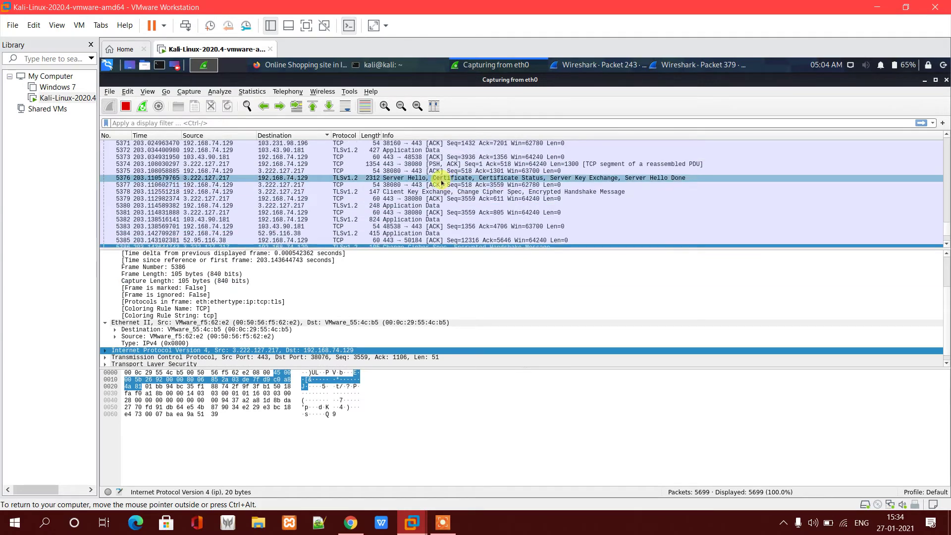
click(442, 180)
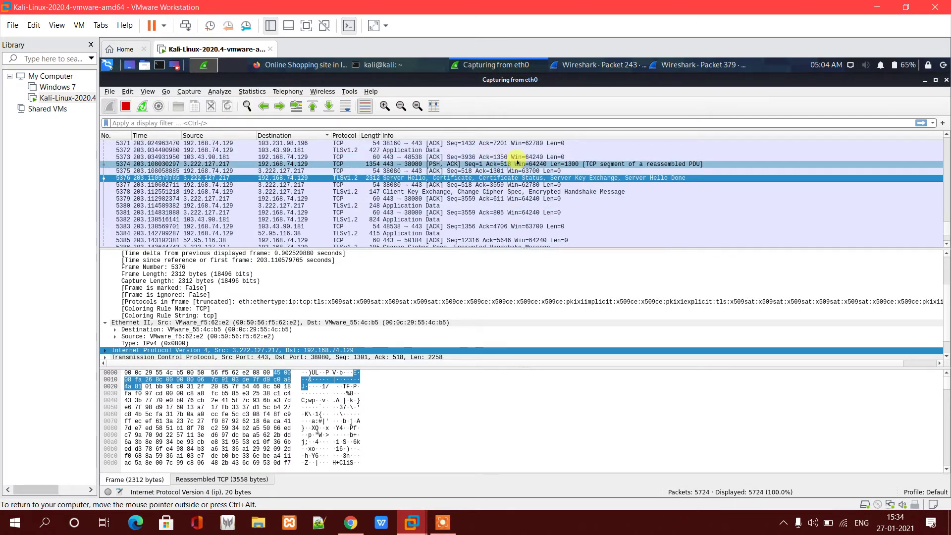
Step: Browse the captured TLS and TCP packets and open TCP Keep-Alive ACK packet 6015 in its own window
scroll(518, 163, up, 20)
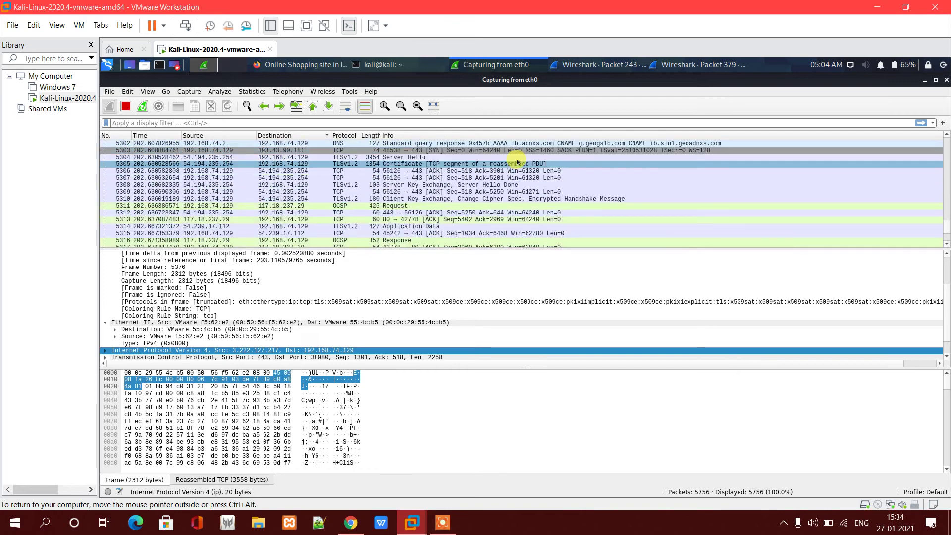
scroll(518, 162, up, 20)
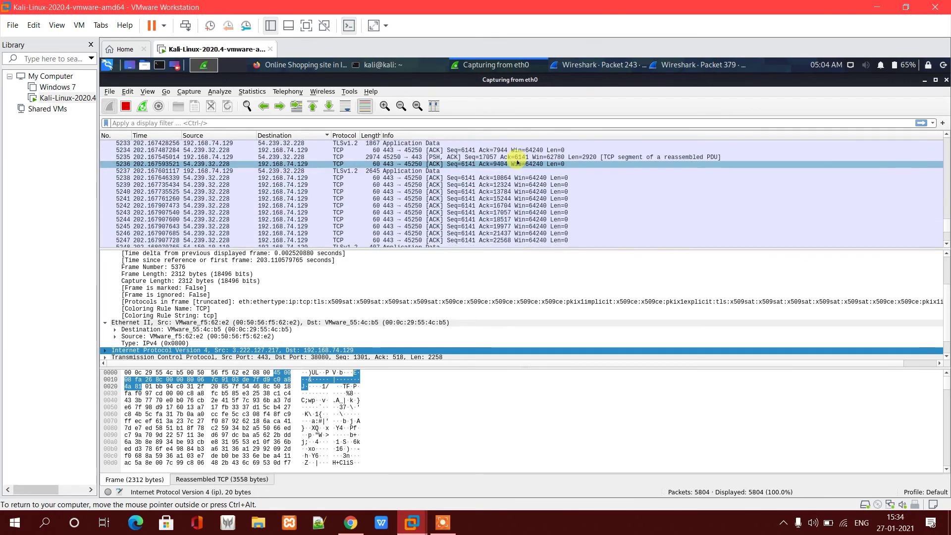
scroll(518, 163, up, 20)
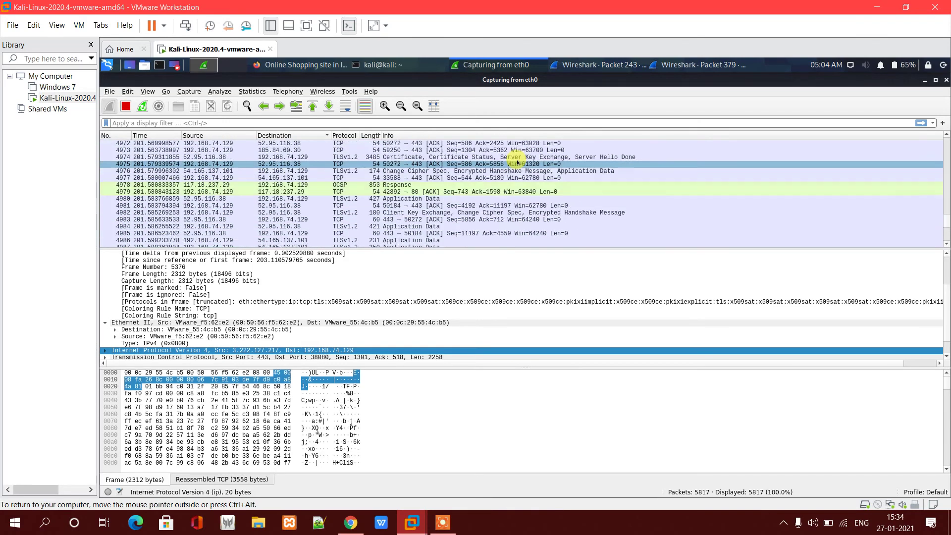
scroll(517, 162, up, 20)
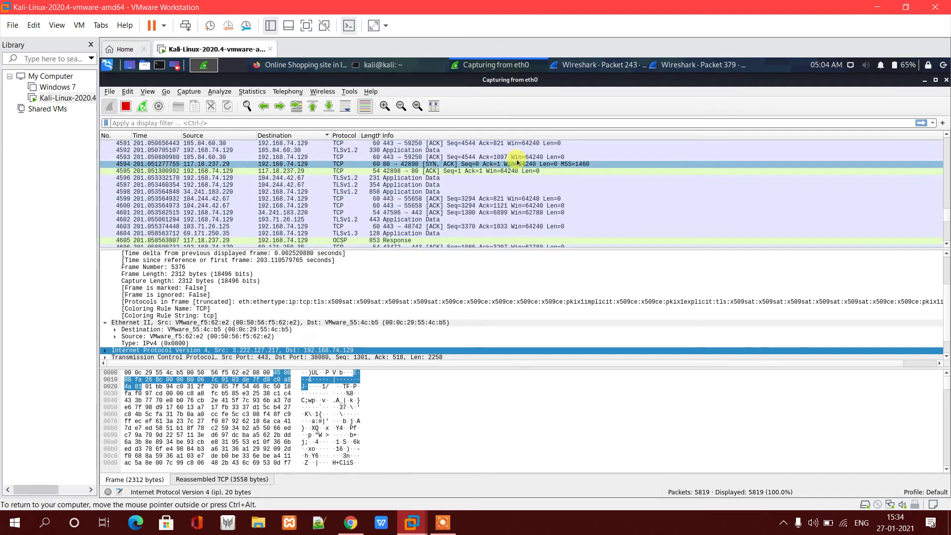
drag(947, 215, 947, 246)
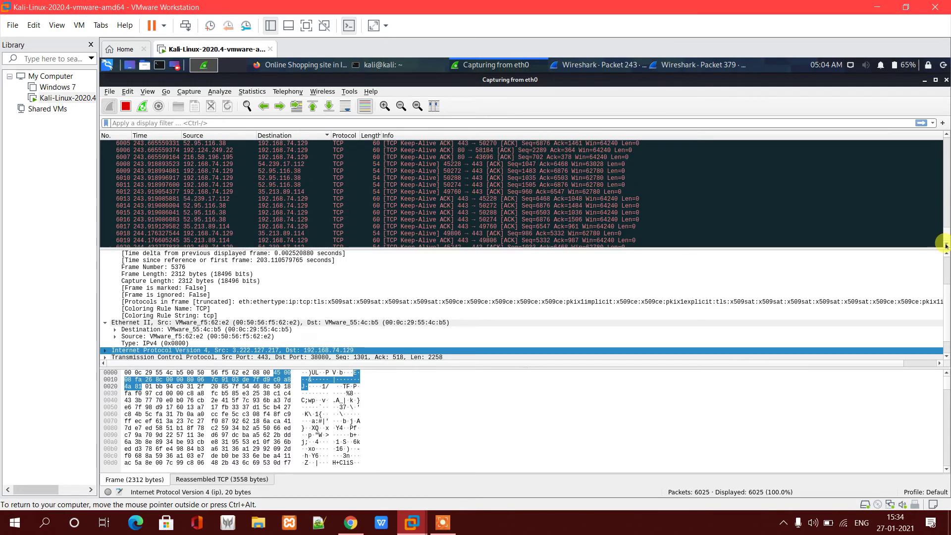
click(472, 213)
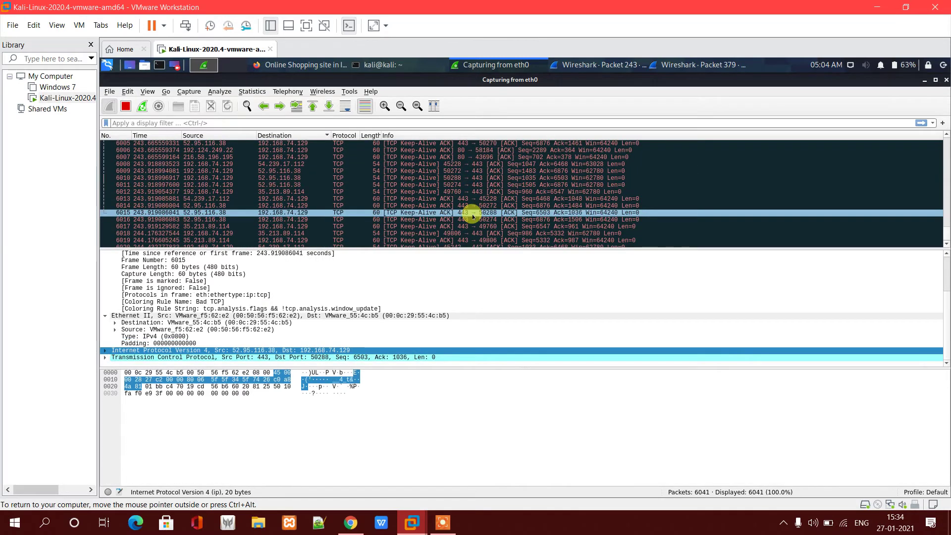
double_click(472, 217)
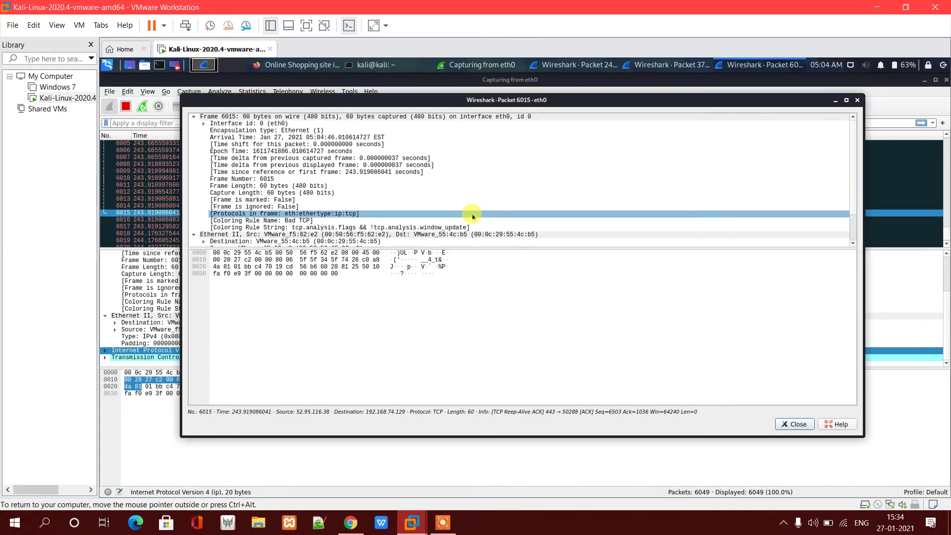
Step: Collapse packet 6015's Ethernet II layer and expand Transmission Control Protocol to examine its checksum status and timestamps fields
double_click(359, 235)
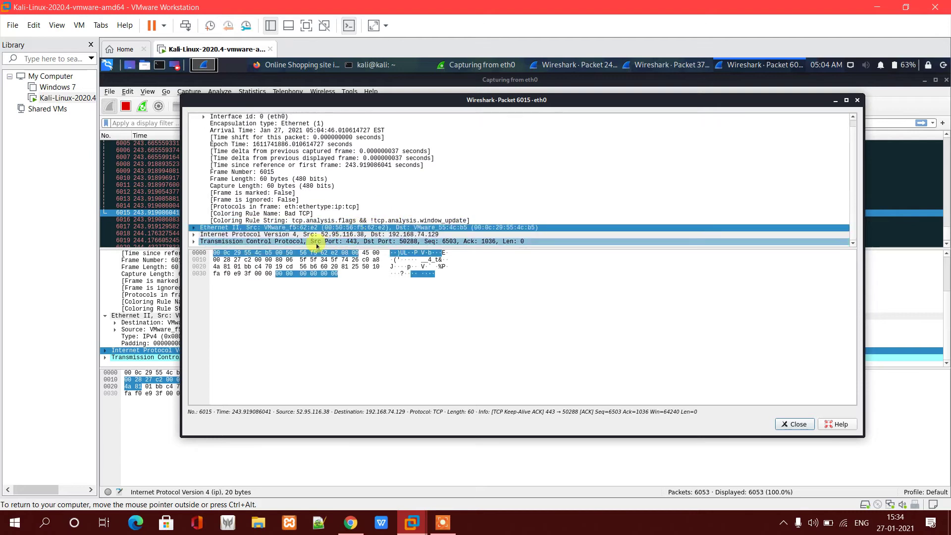
double_click(306, 242)
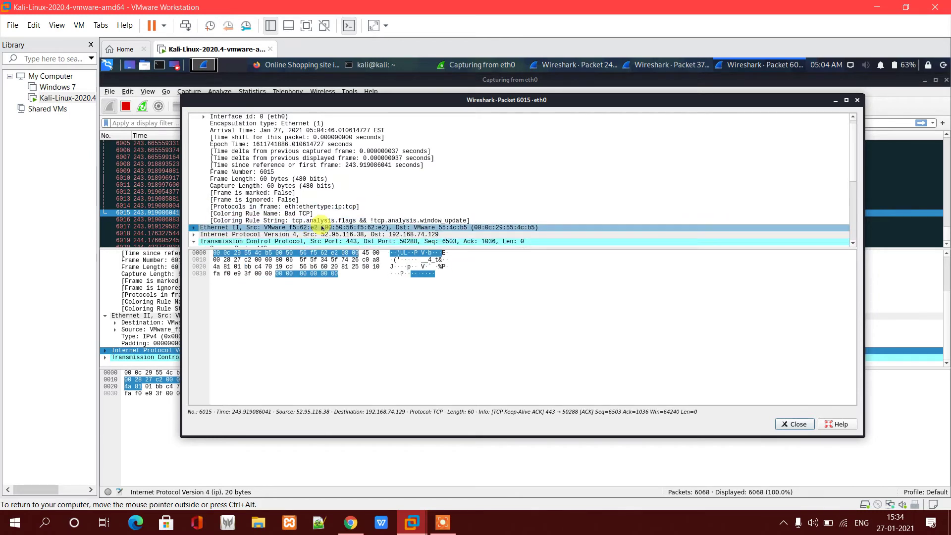
scroll(317, 233, down, 5)
scroll(323, 227, down, 1)
click(322, 227)
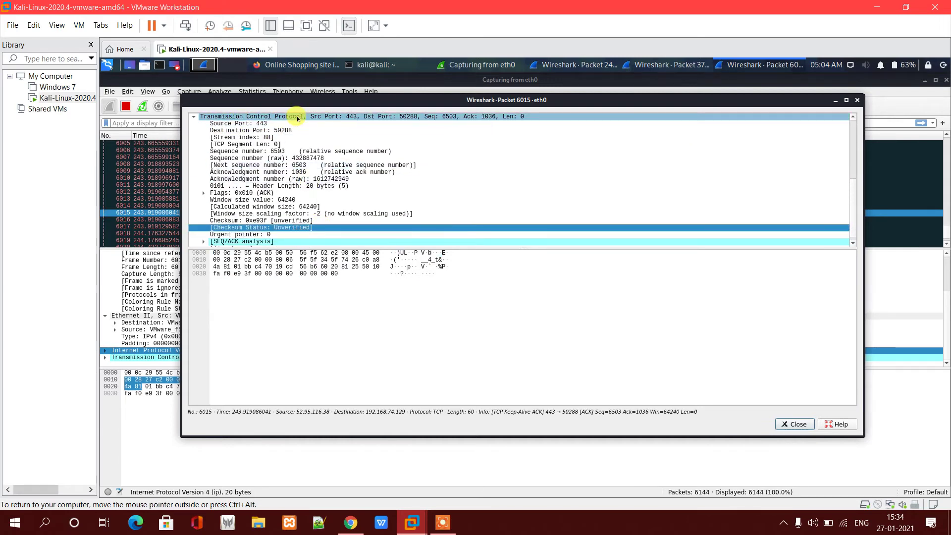
scroll(310, 213, down, 1)
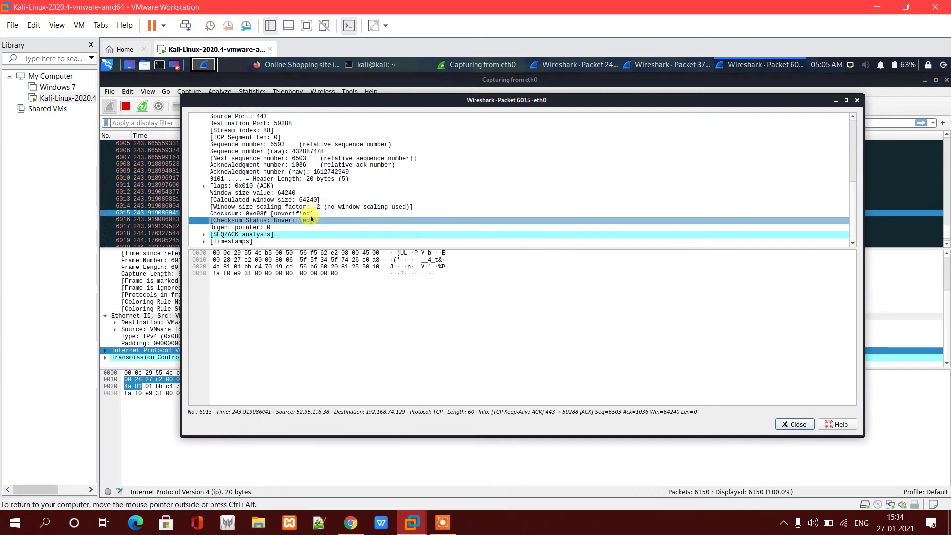
click(235, 242)
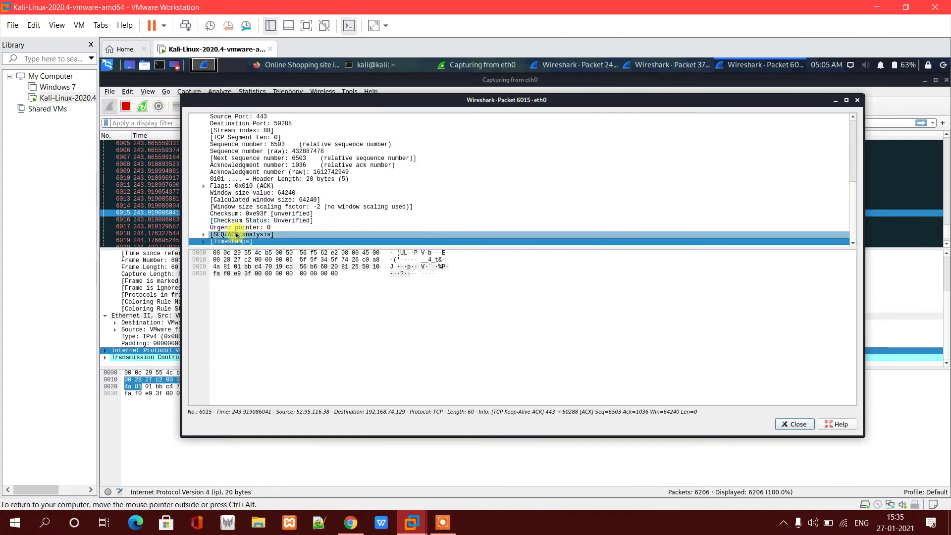
click(230, 220)
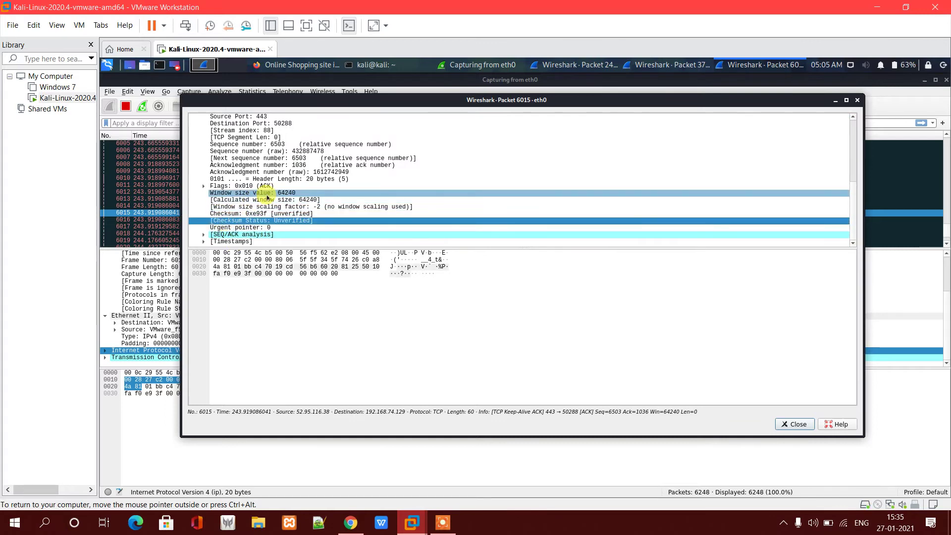
Step: Expand the Internet Protocol Version 4 layer of packet 6015 and review its header fields
scroll(267, 197, up, 3)
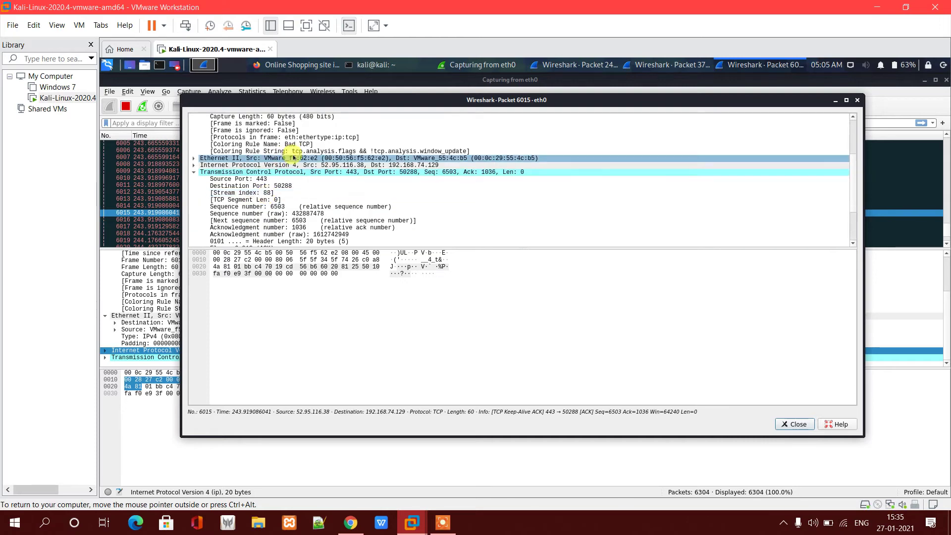
double_click(313, 166)
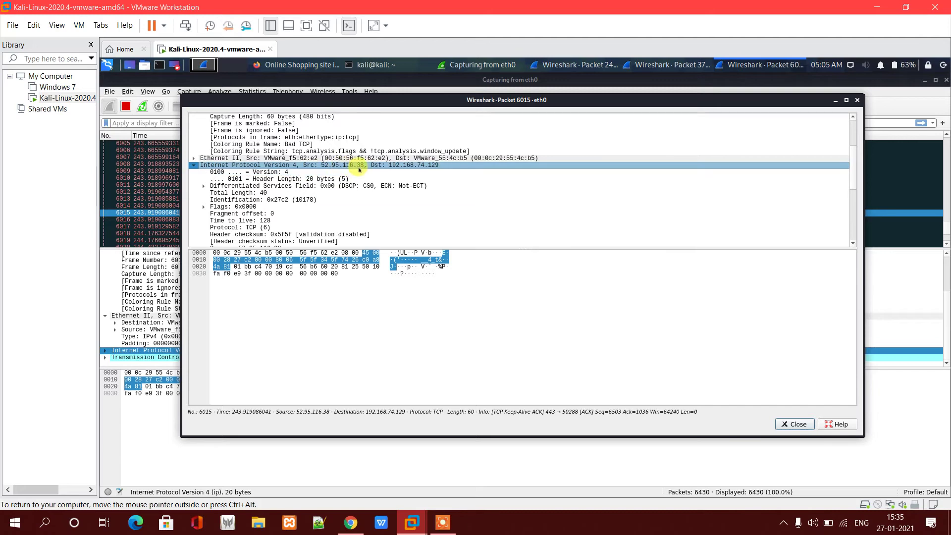
scroll(322, 194, down, 2)
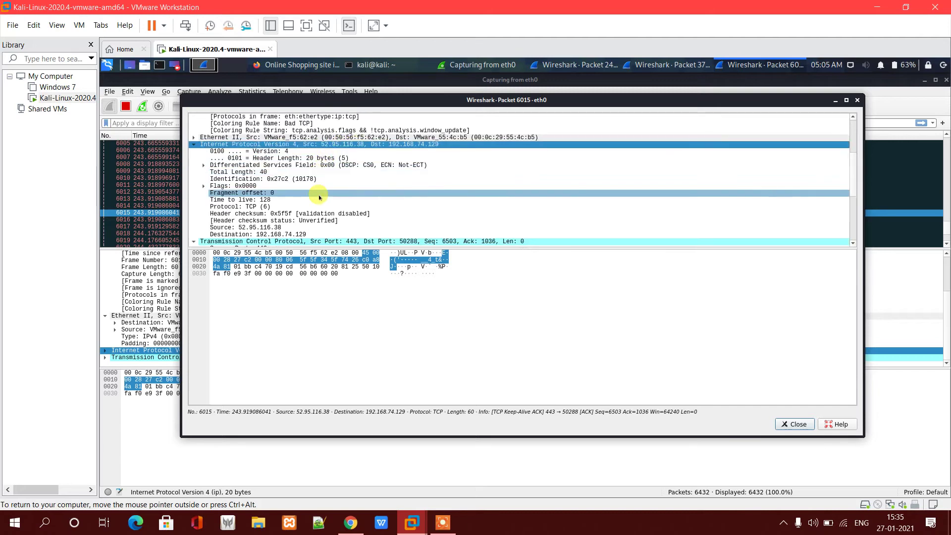
scroll(319, 197, down, 5)
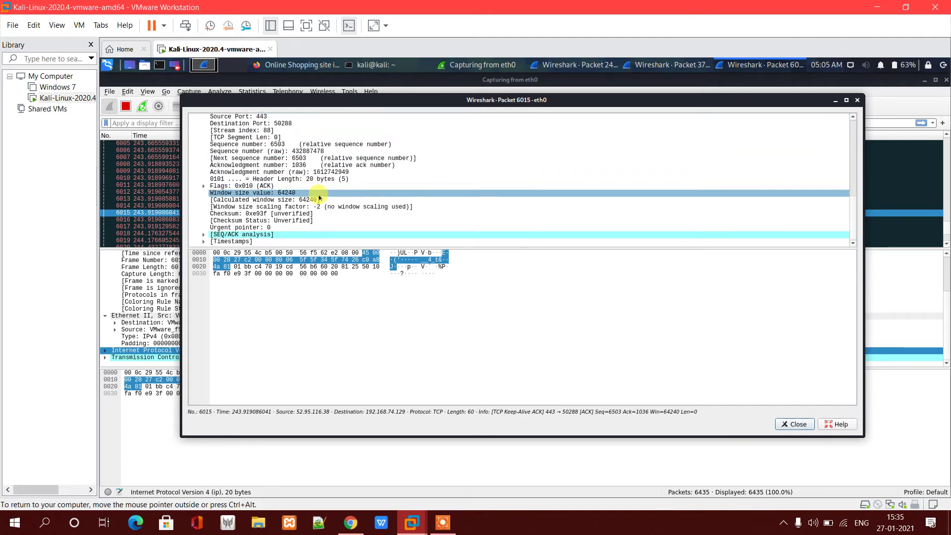
scroll(319, 197, up, 4)
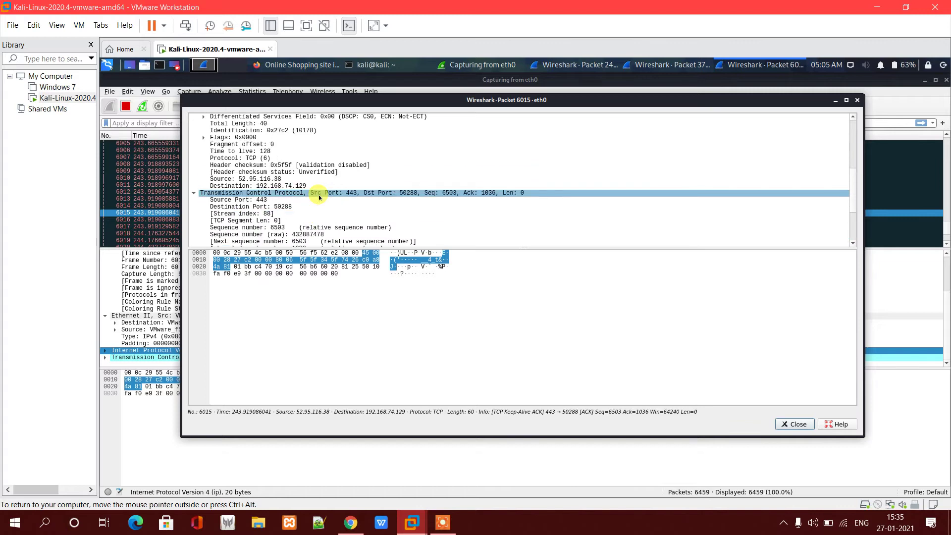
Step: Expand the IPv4 Flags field and inspect the Reserved bit, Don't fragment and More fragments entries
double_click(248, 138)
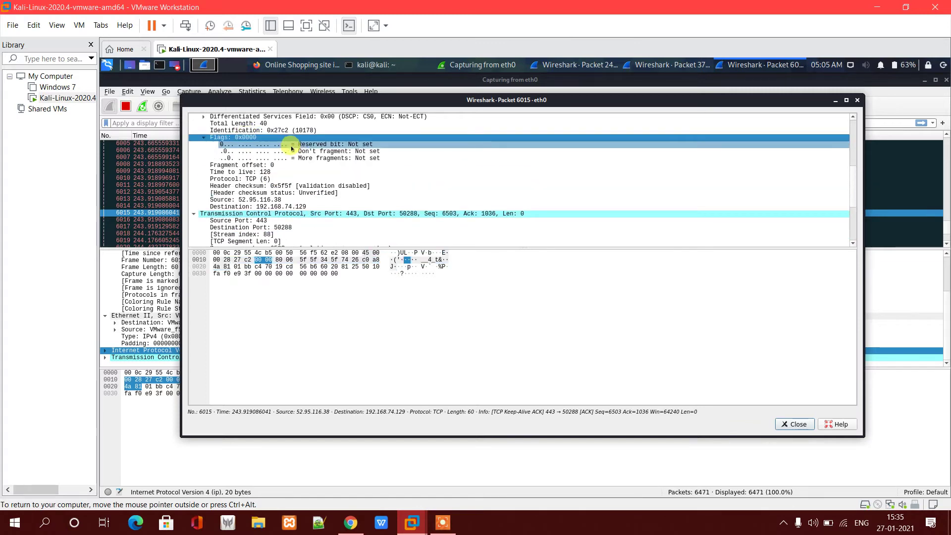
click(272, 144)
click(223, 151)
click(255, 157)
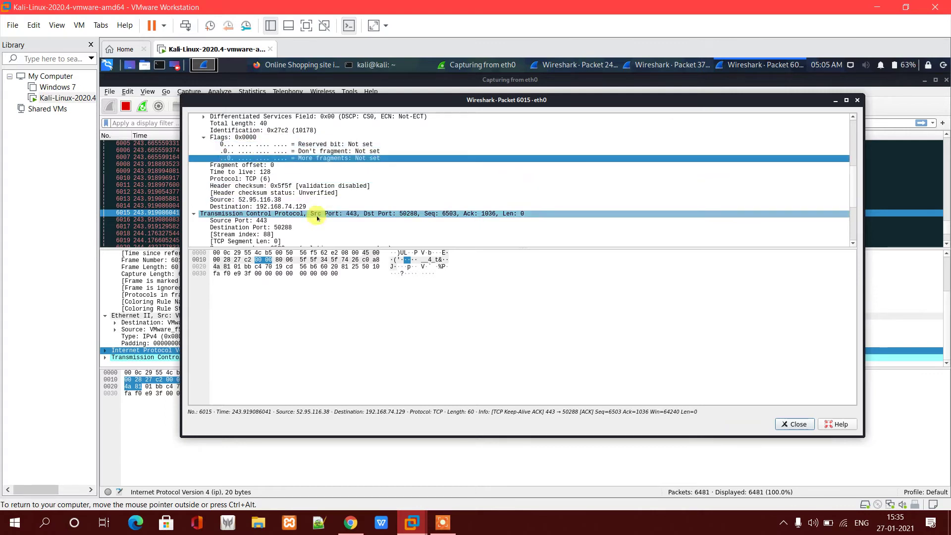
Step: Inspect the source port and destination port fields in packet 6015's Transmission Control Protocol layer
click(263, 227)
click(255, 221)
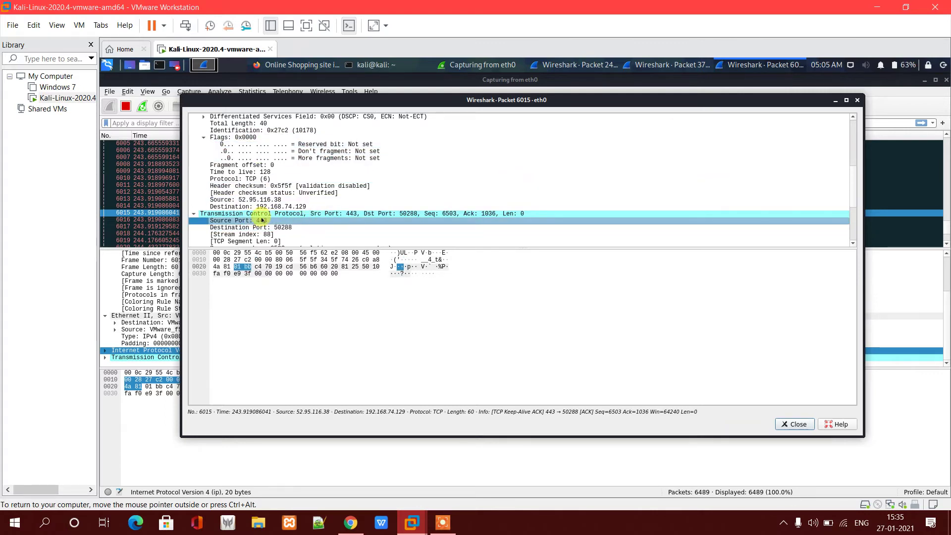
click(285, 228)
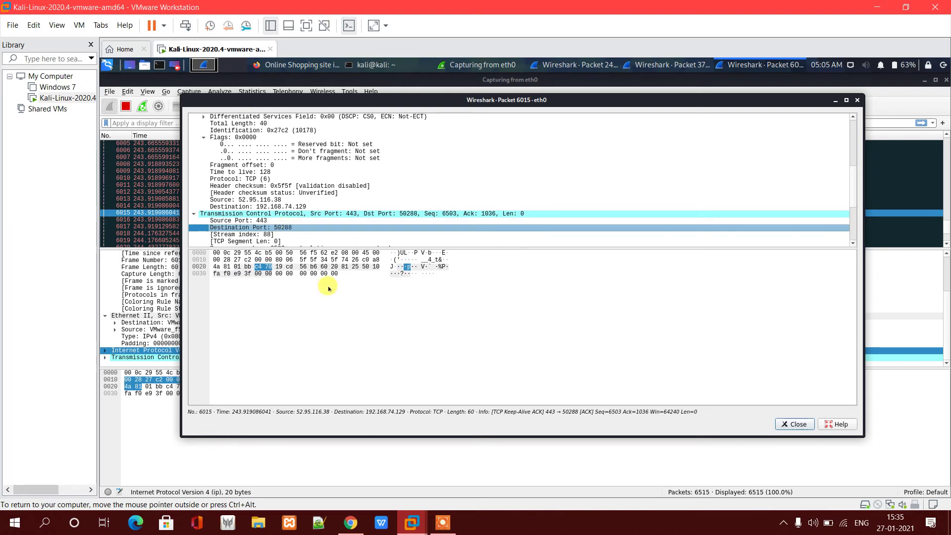
Step: Switch to Chrome, search Google for "50288 port no" and follow the proxystack.com result on Port 50288 Proxies
click(350, 522)
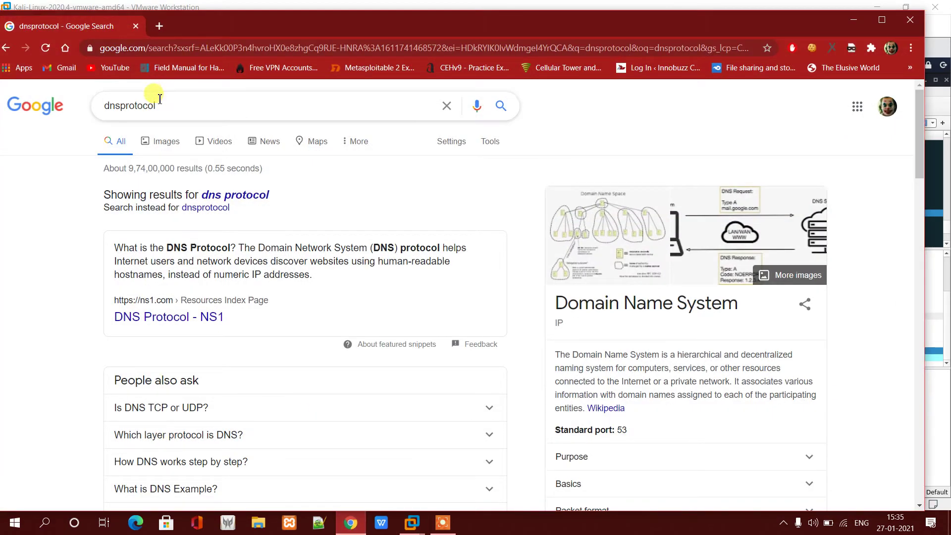
click(168, 105)
text(50288)
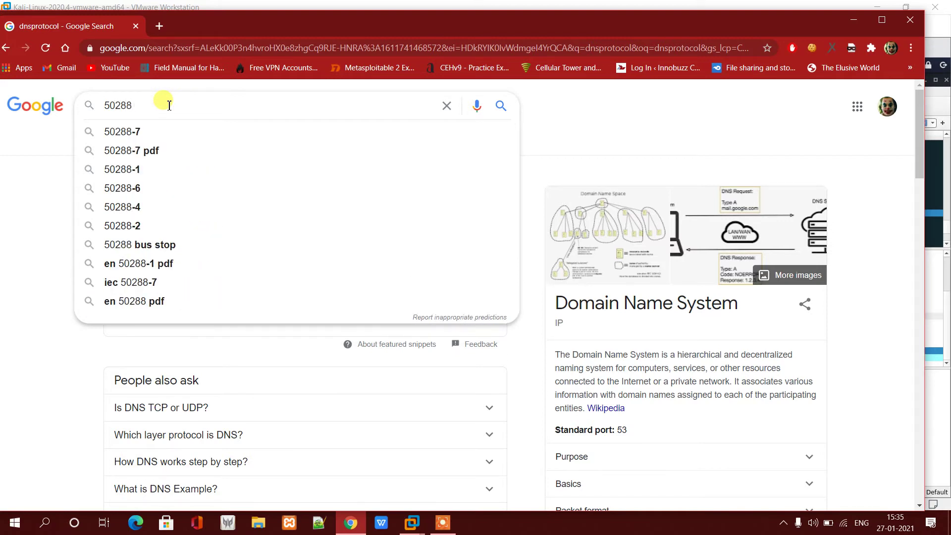
text( port n)
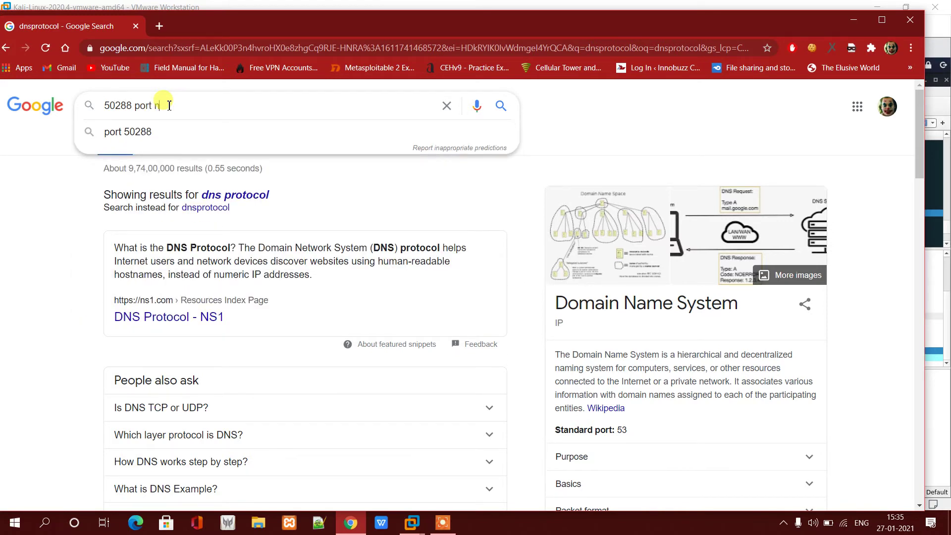
text(o)
key(Return)
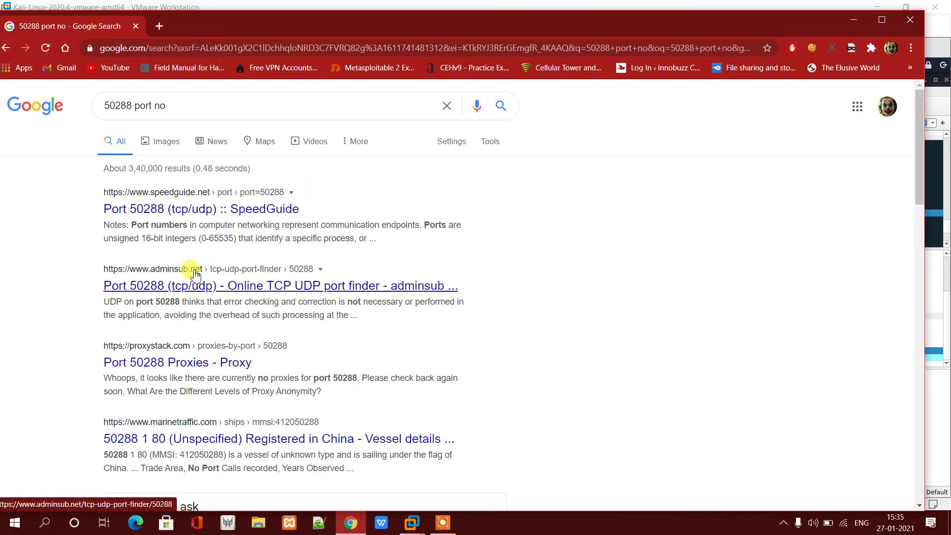
click(153, 366)
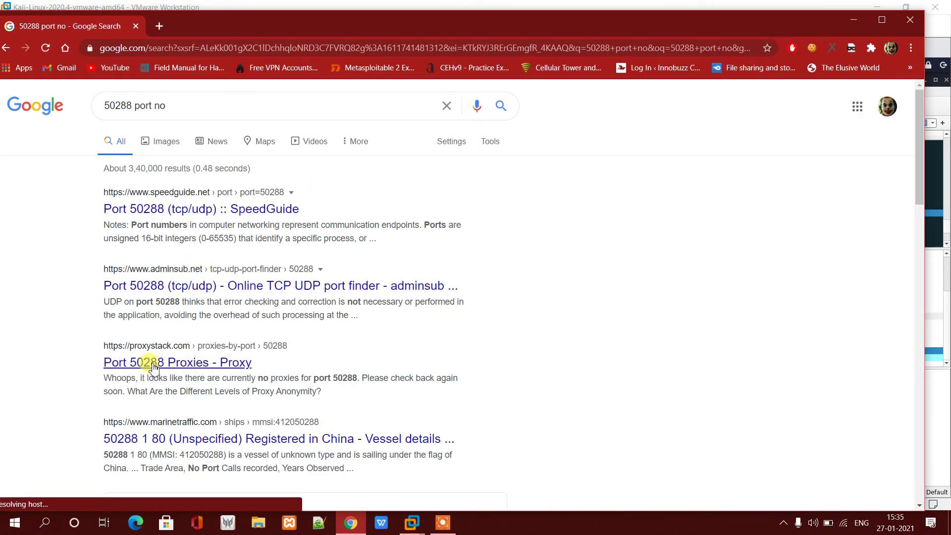
key(Caps_Lock)
key(Caps_Lock)
key(Caps_Lock)
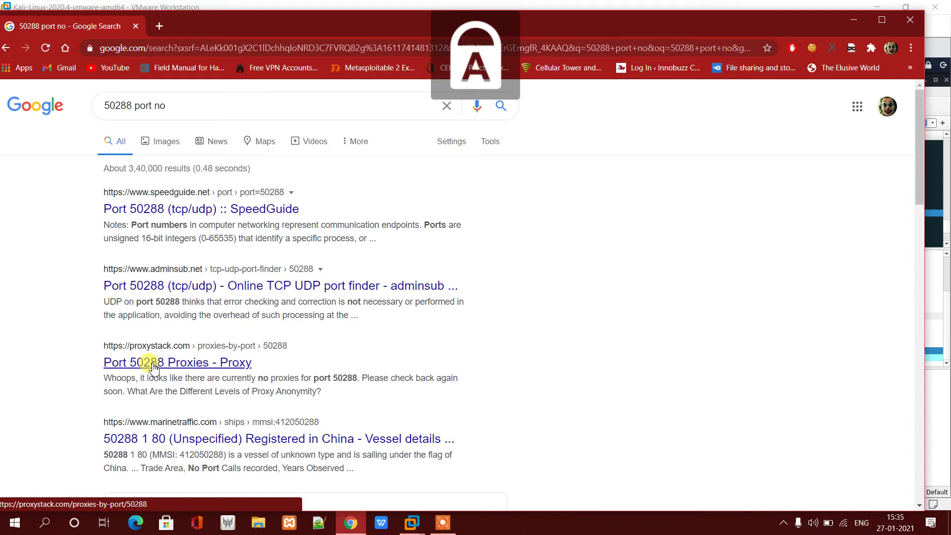
Step: Return to the Wireshark capture and review packet 6015's frame details, including its coloring rule string
key(alt+Tab)
click(285, 229)
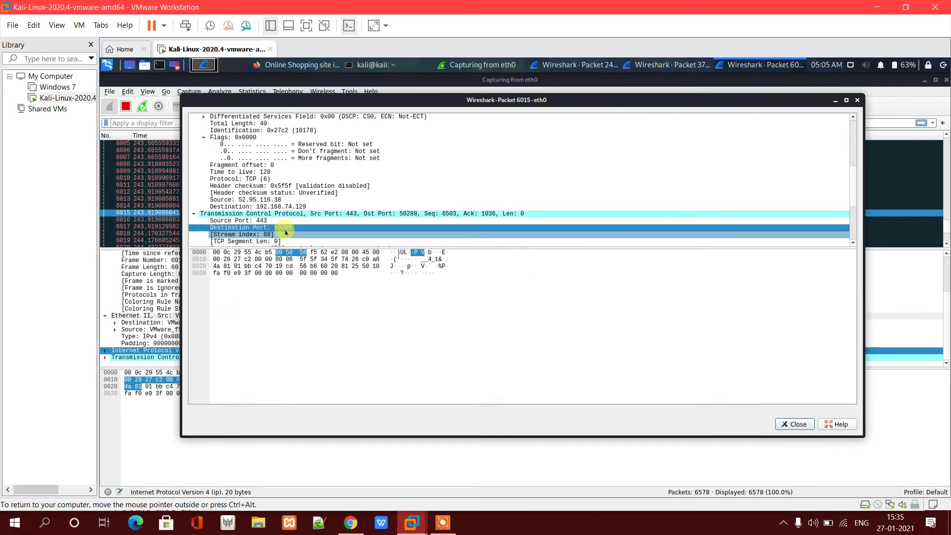
key(Escape)
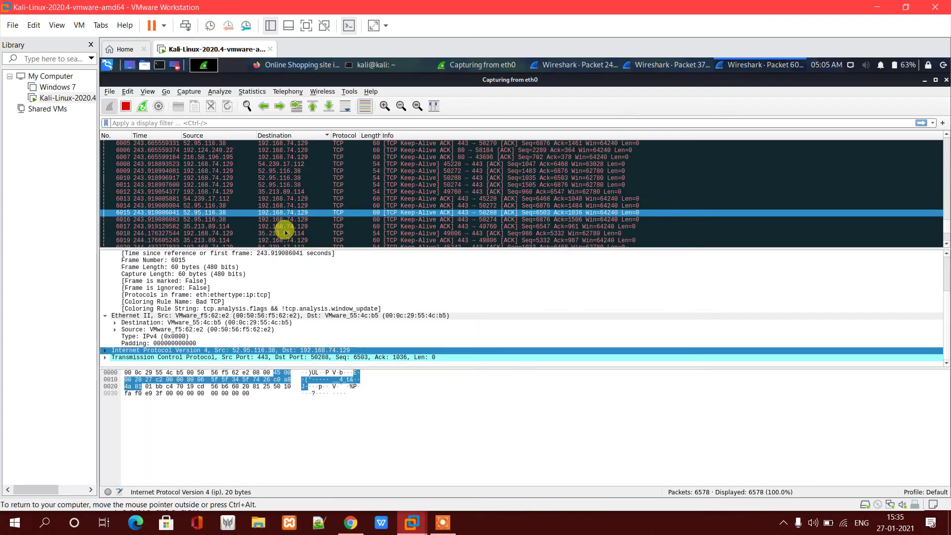
click(283, 404)
click(280, 309)
scroll(287, 311, up, 3)
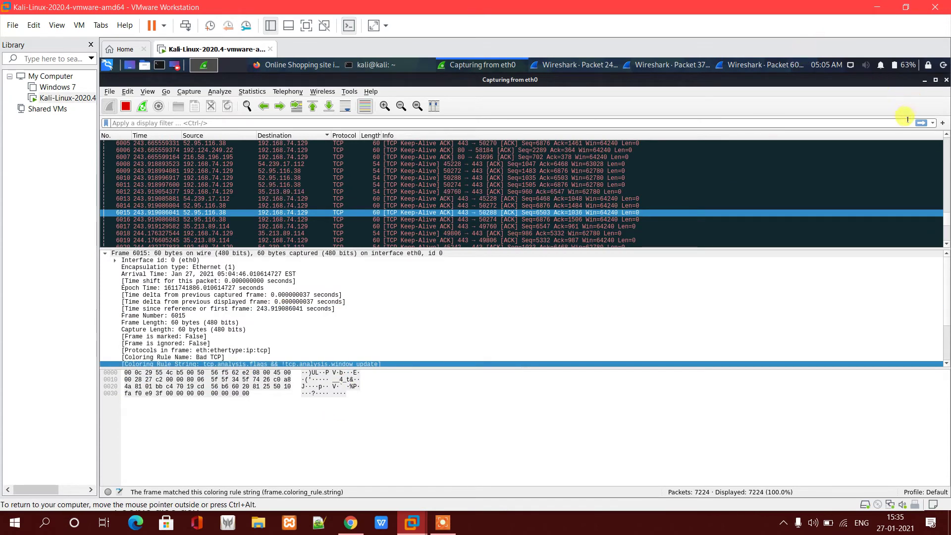
Step: Minimize the Wireshark capture and packet 6015 windows, switch to Firefox and open the amazon.in sign-in page
click(925, 80)
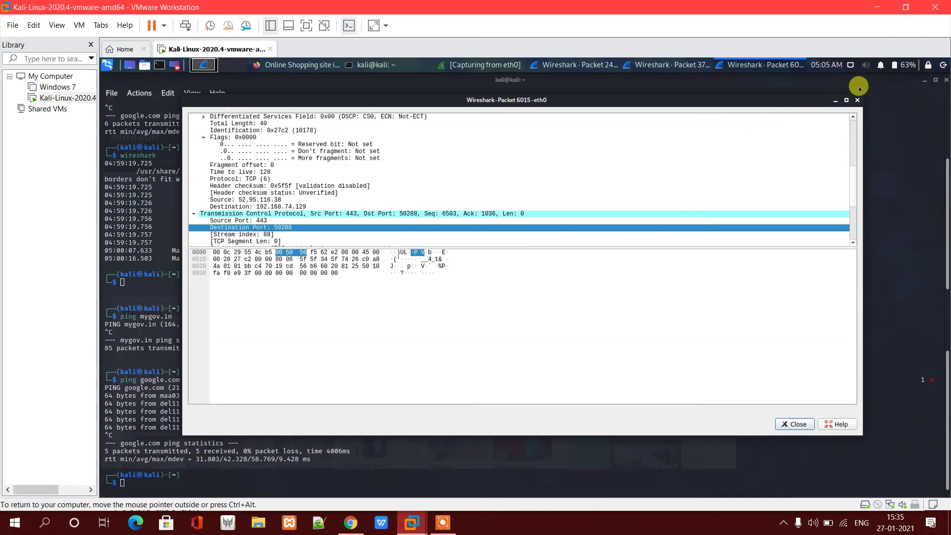
click(834, 98)
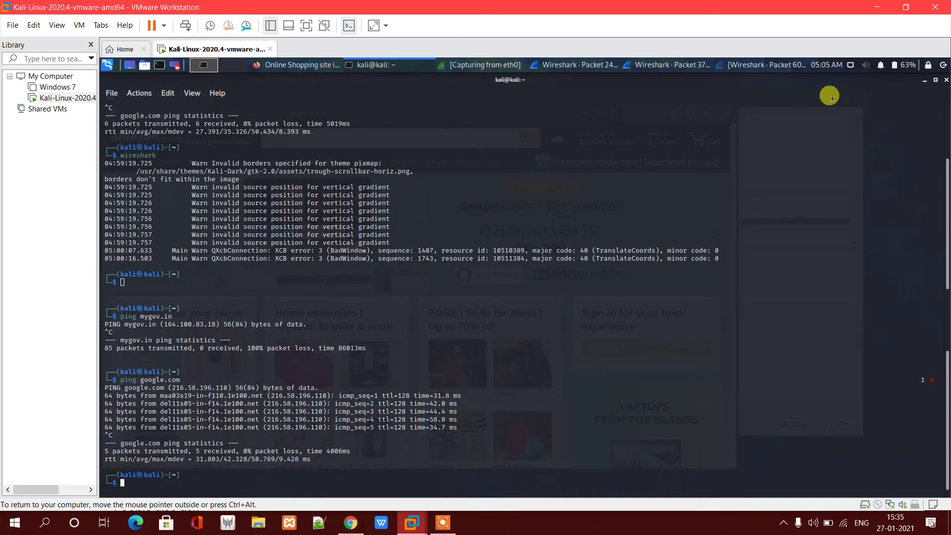
key(alt+Tab)
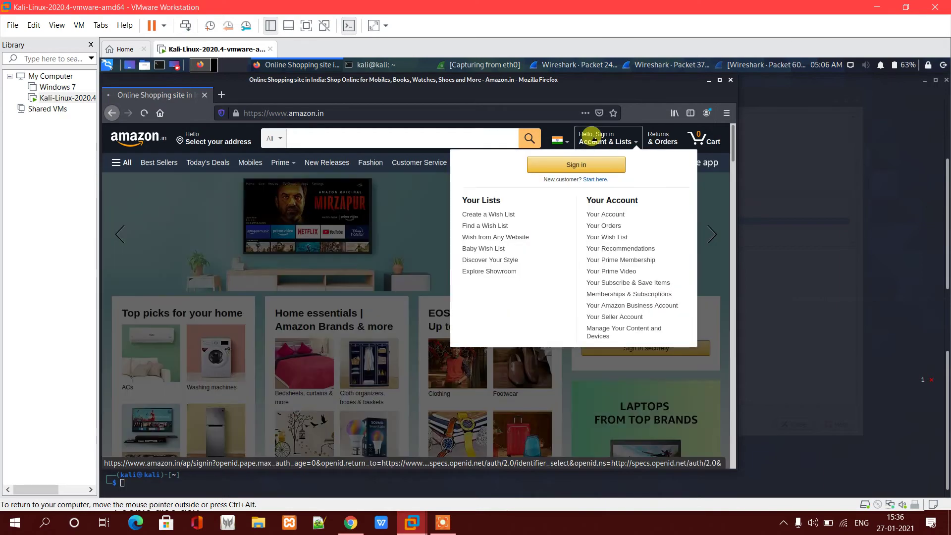
click(583, 148)
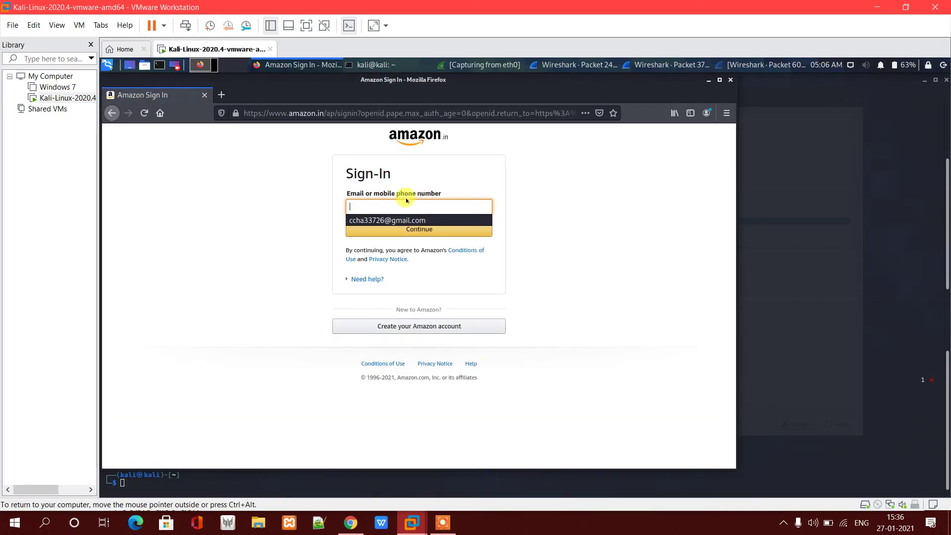
Step: Fill in the saved e-mail address on the amazon.in sign-in form and submit it
click(391, 220)
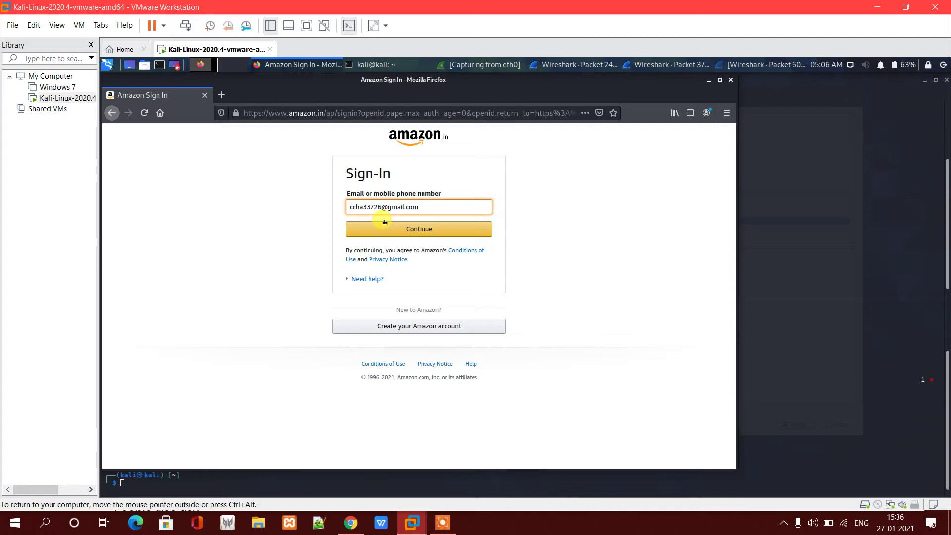
click(385, 225)
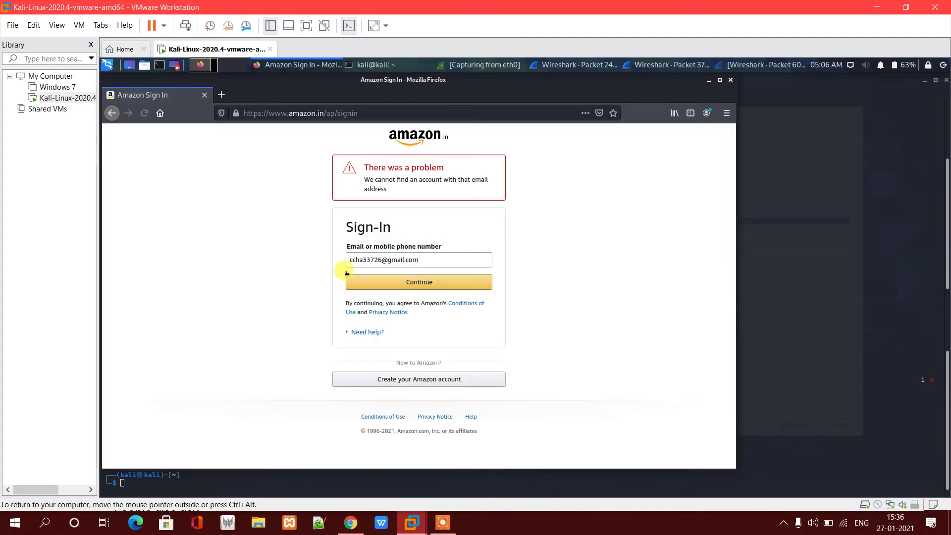
Step: Cycle through the open windows to the Wireshark packet 379 window and close it
key(alt+Tab)
key(alt+Tab)
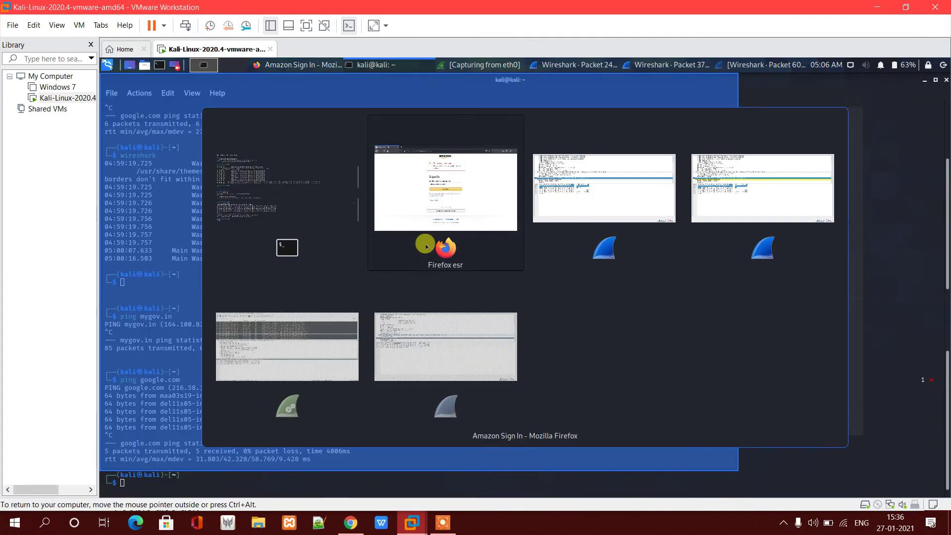
key(alt+Tab)
key(alt+Tab)
key(alt+Tab)
key(alt+Tab)
key(alt+Tab)
key(alt+Tab)
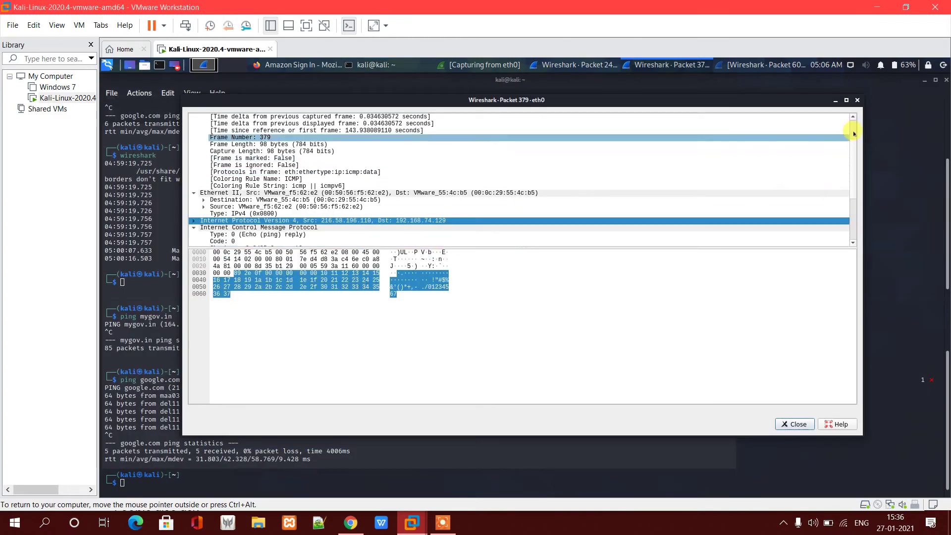
click(856, 101)
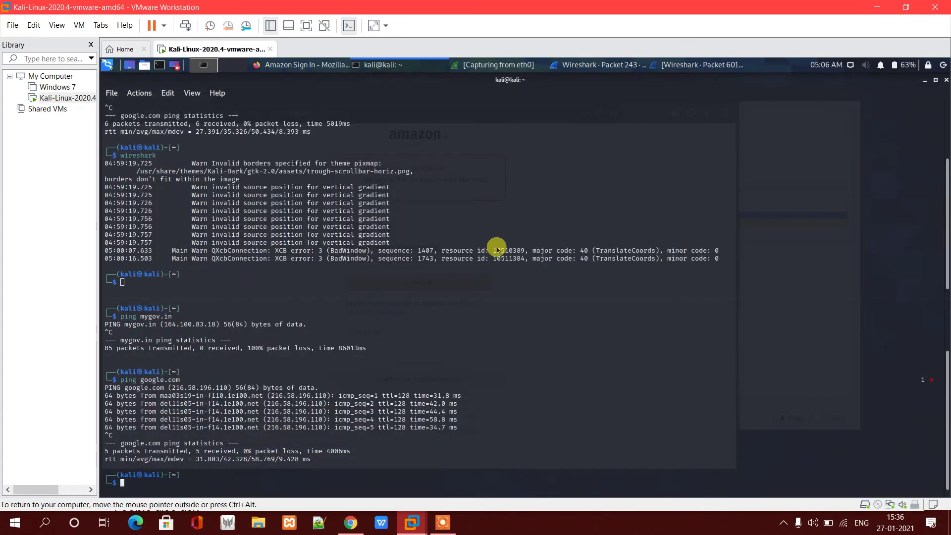
Step: Bring the Wireshark capture and packet 243 windows forward, select the packet's Ethernet source field, and close the packet 243 window
key(alt+Tab)
key(alt+Tab)
key(alt+Tab)
key(alt+Tab)
key(alt+Tab)
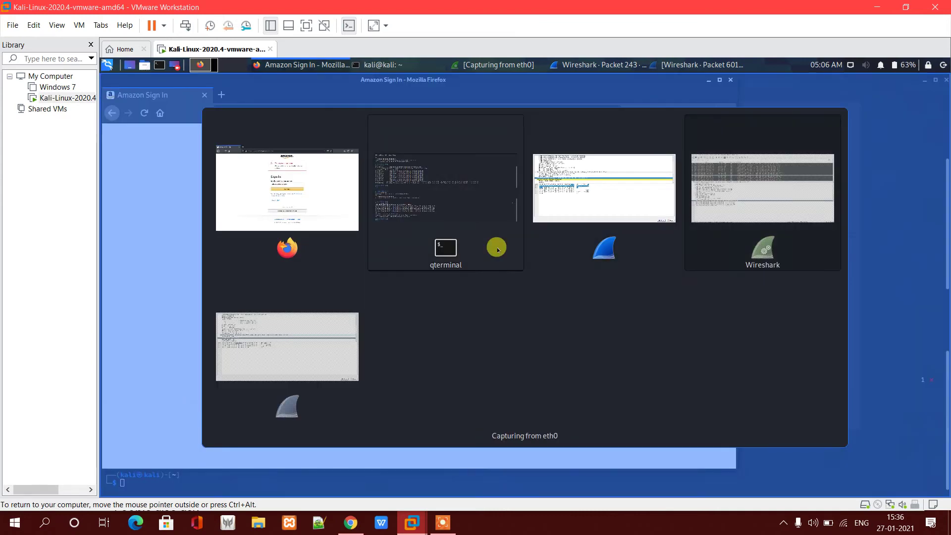
key(alt+Tab)
key(alt+Tab)
key(alt+Tab)
key(alt+Tab)
key(alt+Tab)
key(alt+Tab)
key(alt+Tab)
key(alt+Tab)
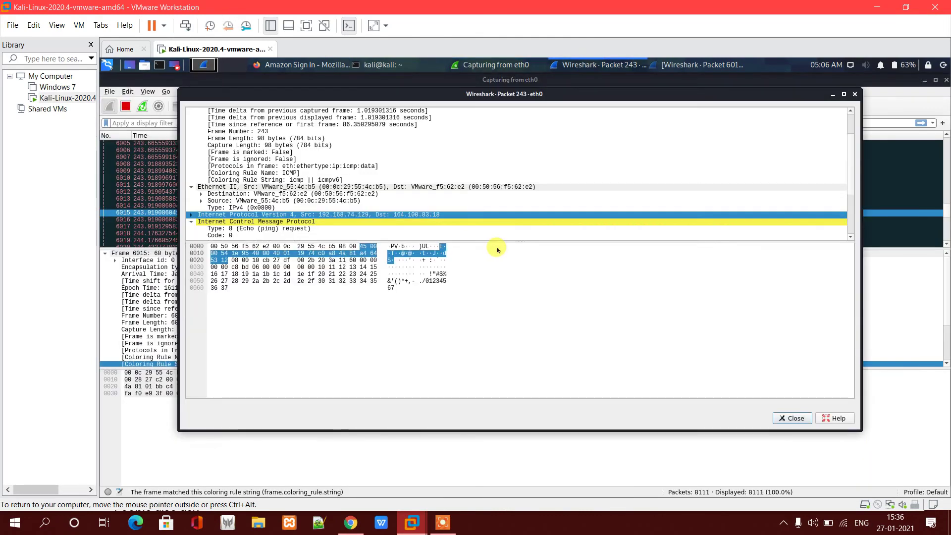
click(404, 202)
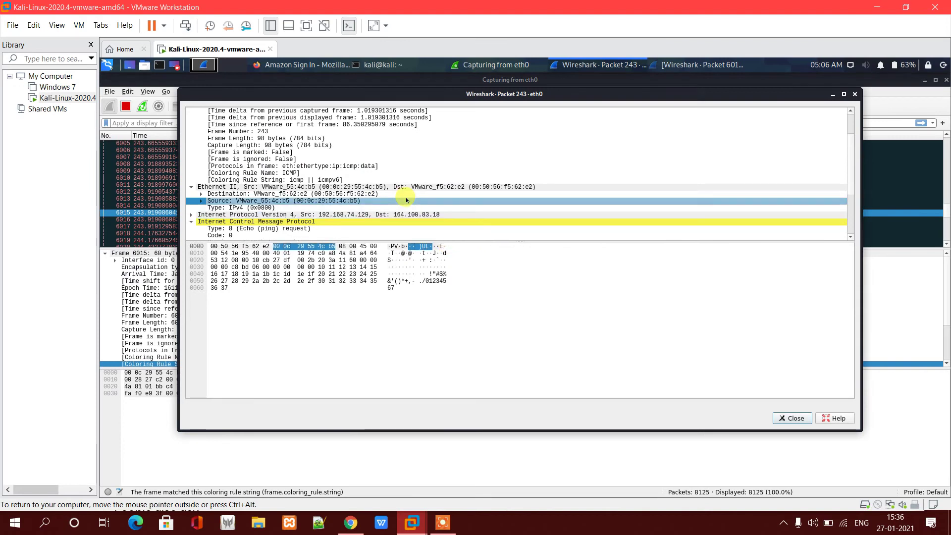
click(855, 94)
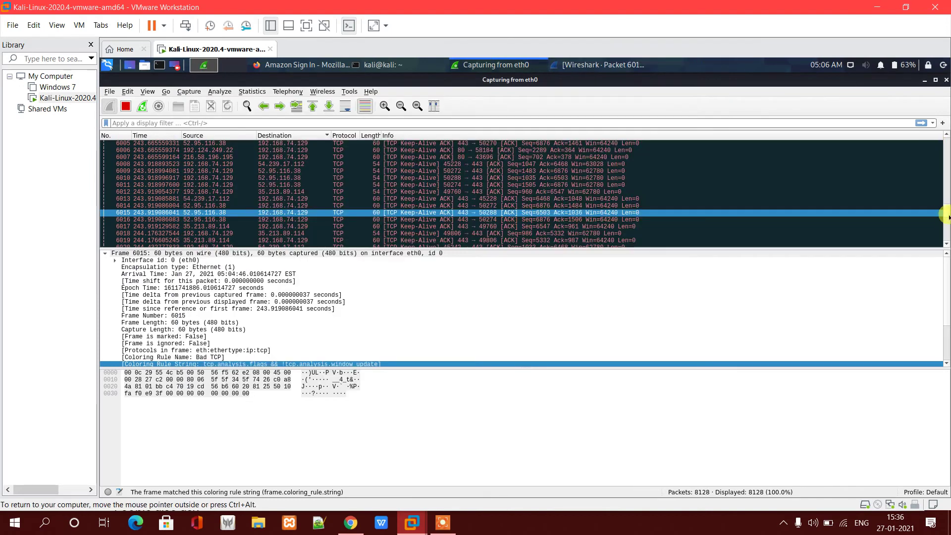
Step: Go to the most recent packets in the capture list and open TCP packet 8117 in its own window
drag(946, 208, 945, 239)
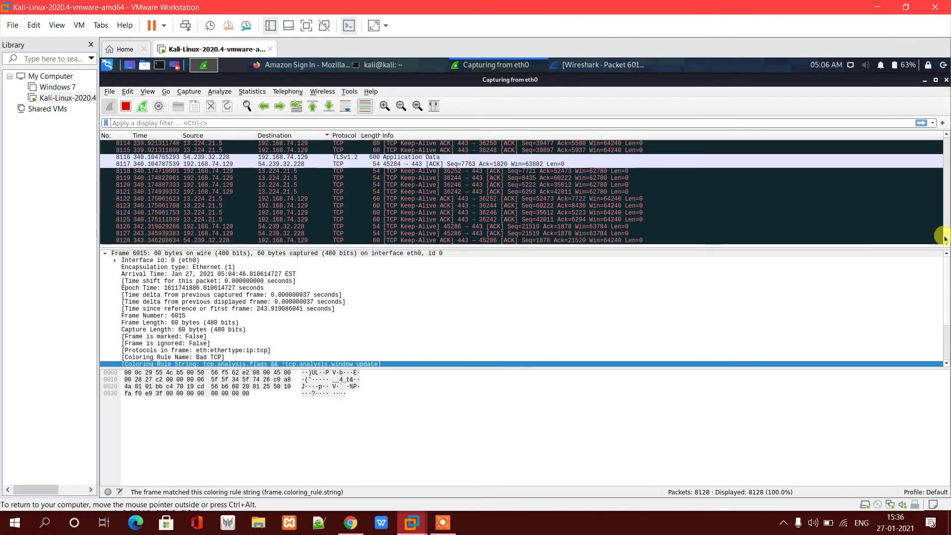
click(436, 205)
click(448, 192)
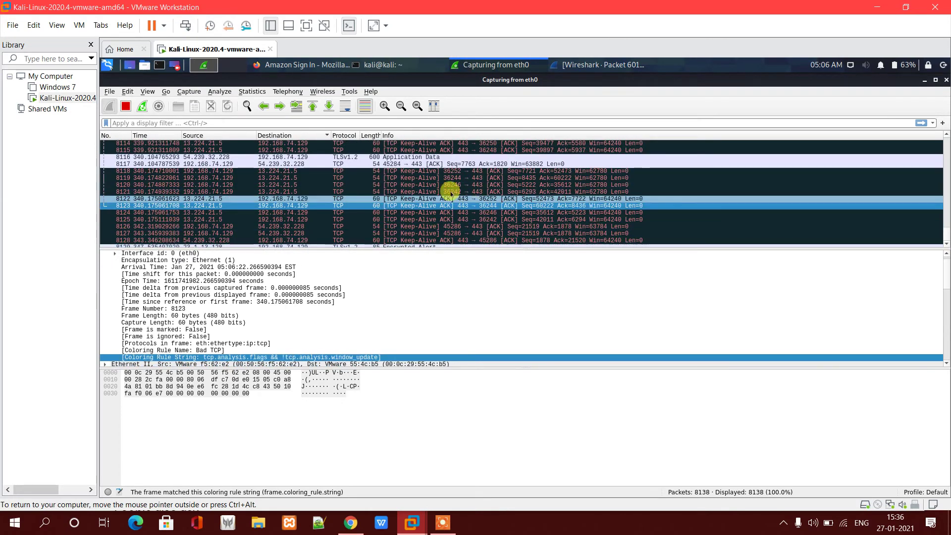
double_click(425, 164)
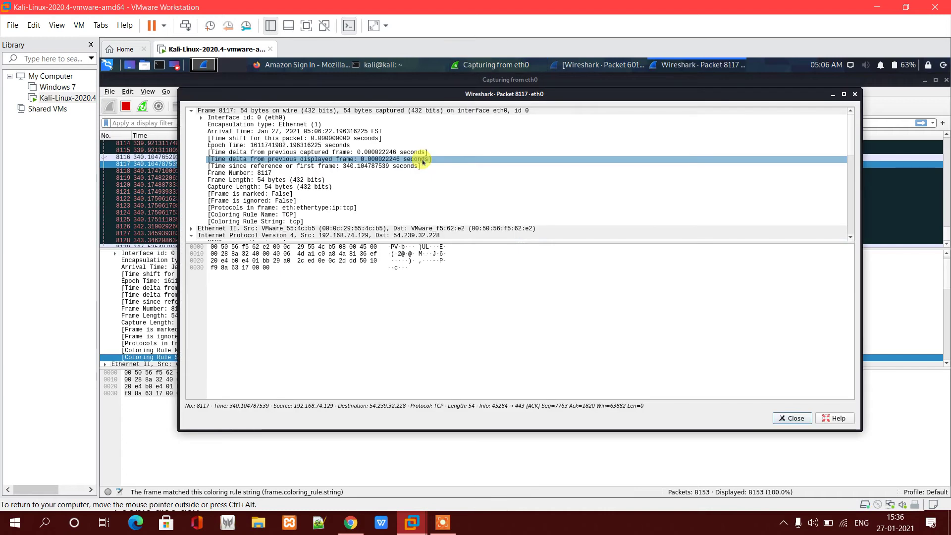
Step: Inspect packet 8117's Ethernet and Internet Protocol Version 4 layers, including the Reserved bit and Don't fragment flags
scroll(336, 209, down, 2)
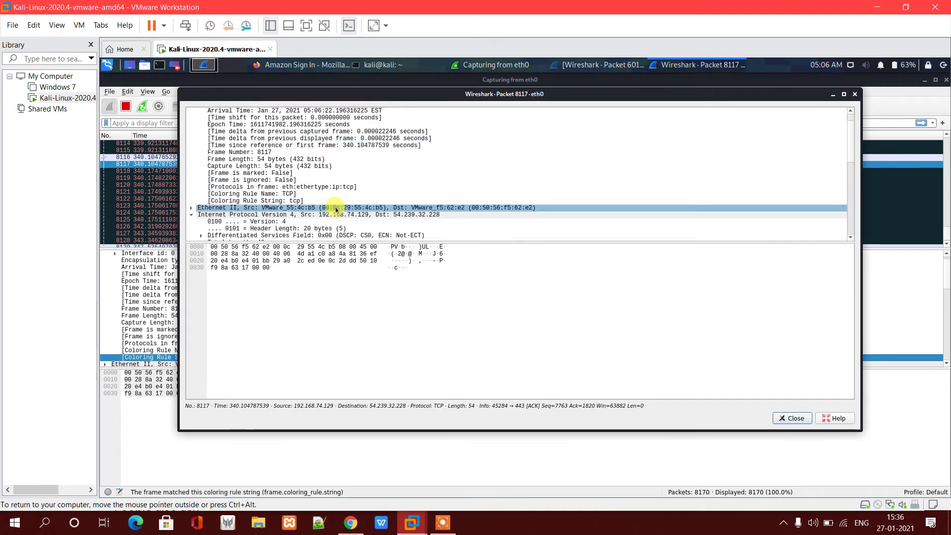
click(232, 208)
click(232, 214)
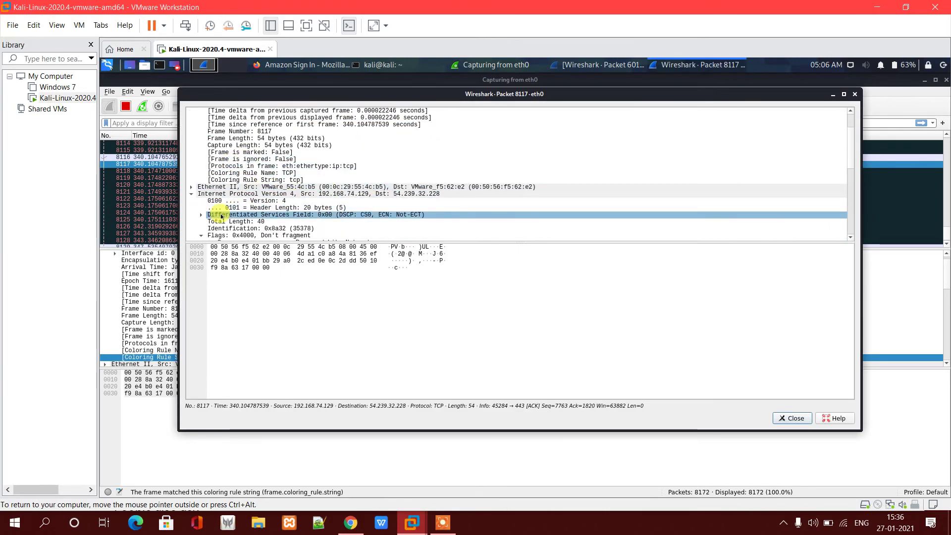
scroll(235, 189, down, 3)
click(282, 180)
click(240, 187)
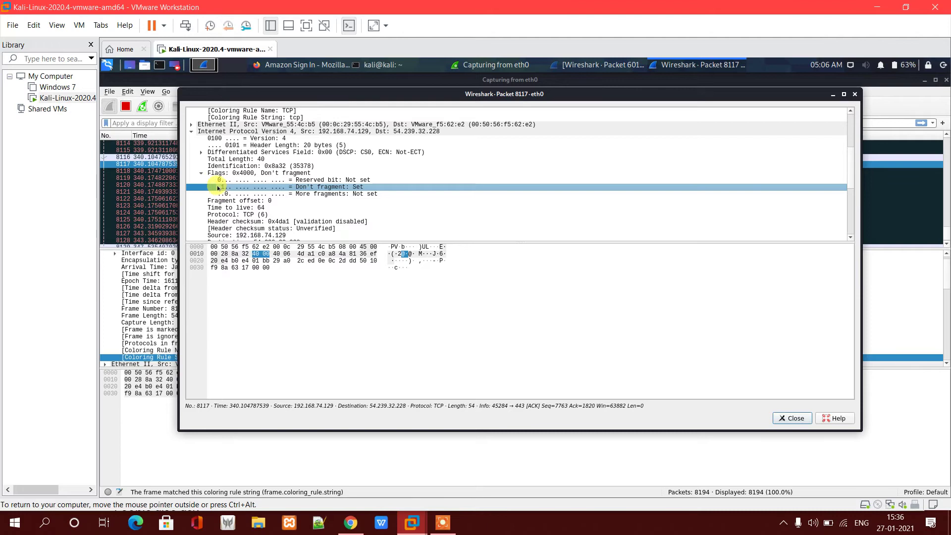
Step: Examine the sequence and acknowledgment numbers in packet 8117's Transmission Control Protocol layer
scroll(217, 189, down, 5)
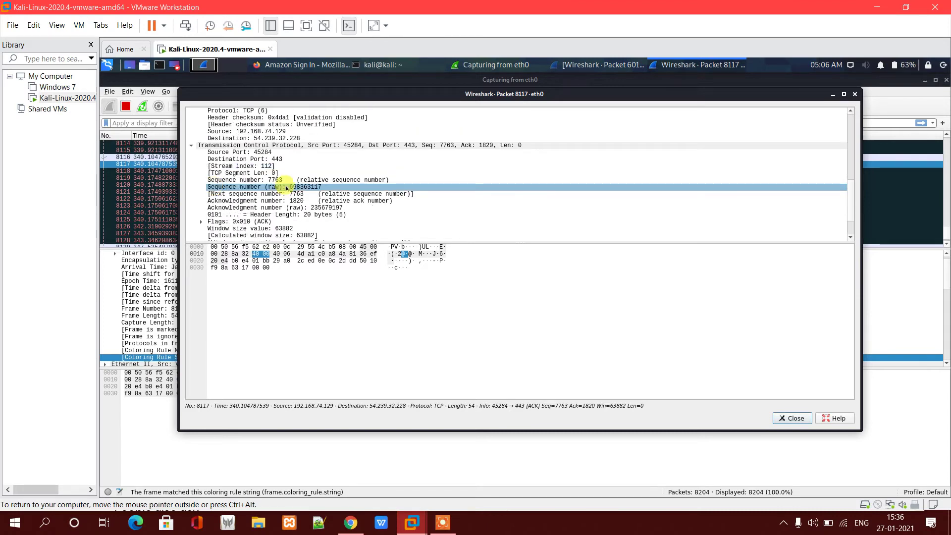
click(233, 201)
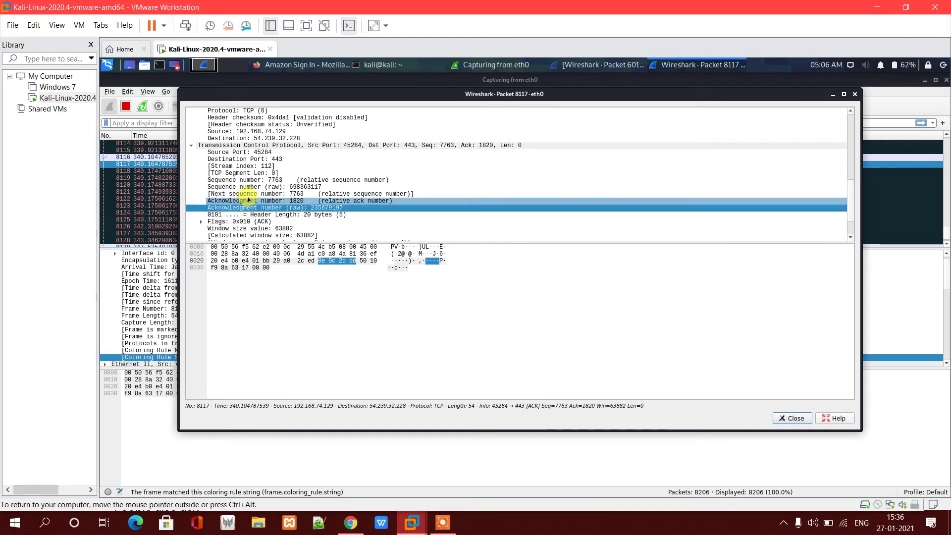
click(239, 187)
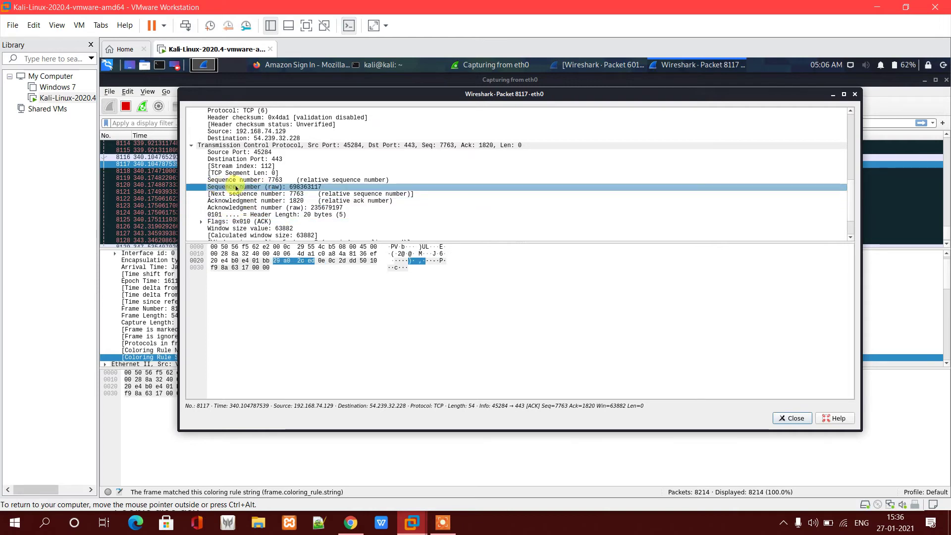
click(290, 181)
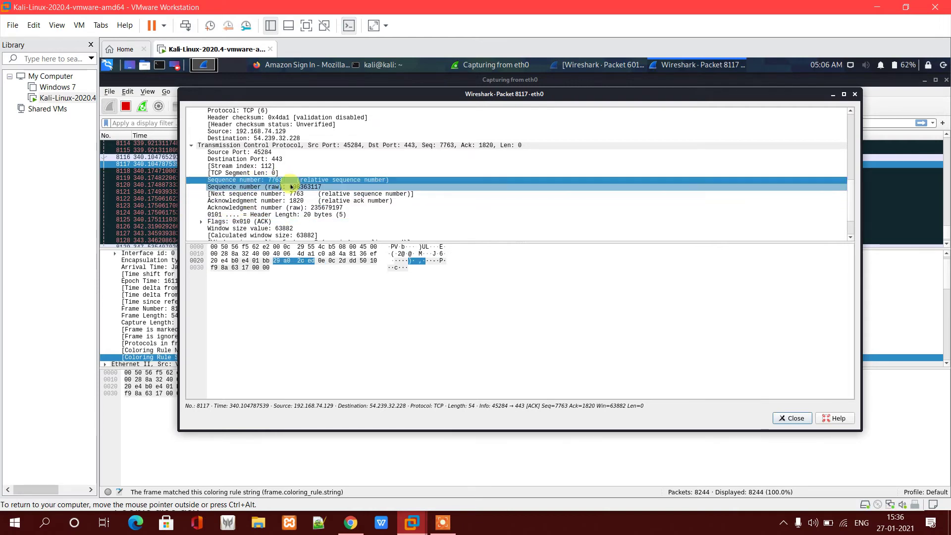
click(371, 144)
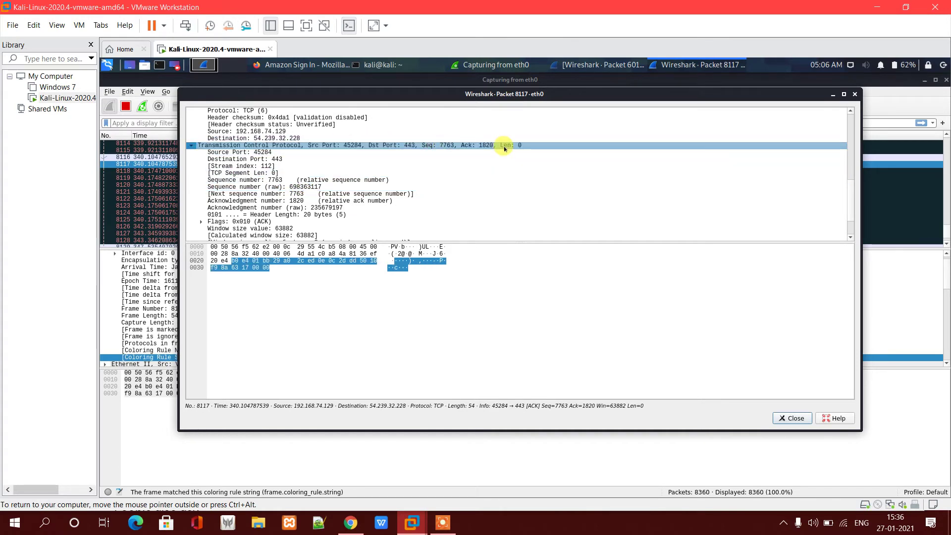
scroll(504, 148, down, 2)
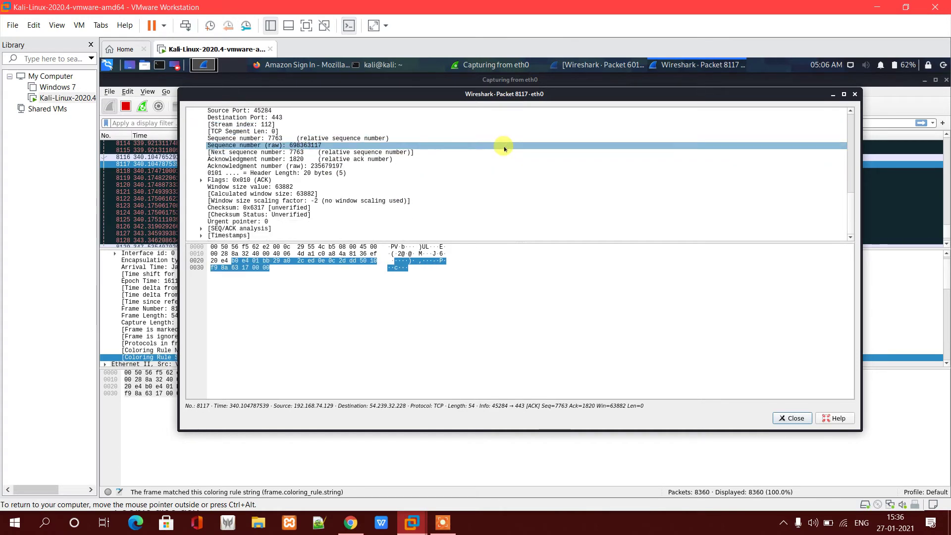
Step: Expand packet 8117's TCP flags and examine the Acknowledgment, Push, Reset, Syn and Fin bits and the TCP Flags summary
double_click(250, 179)
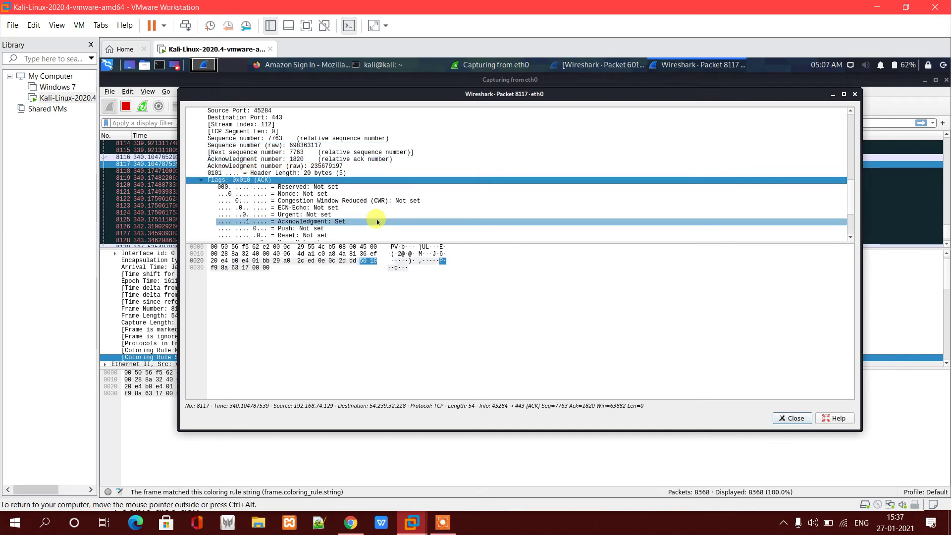
scroll(376, 222, down, 1)
click(287, 195)
click(290, 201)
click(287, 207)
click(282, 214)
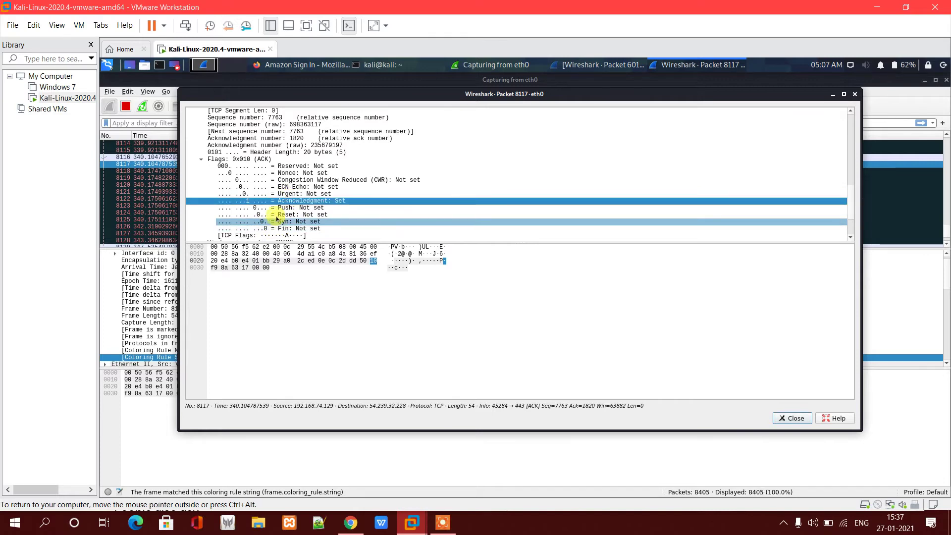
click(281, 221)
click(283, 228)
click(287, 222)
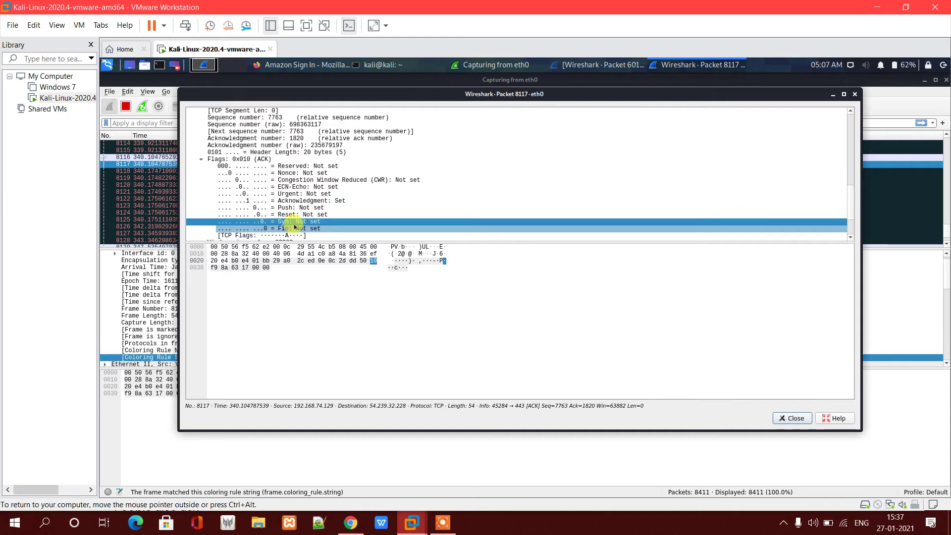
scroll(298, 221, down, 3)
click(258, 180)
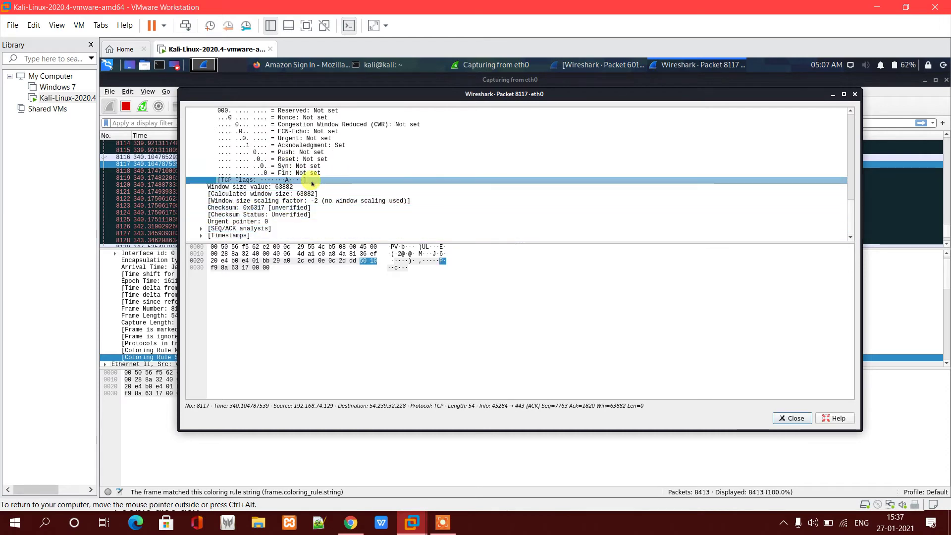
Step: Close the packet 8117 window and widen the Length column in the capture's packet list
scroll(307, 193, up, 10)
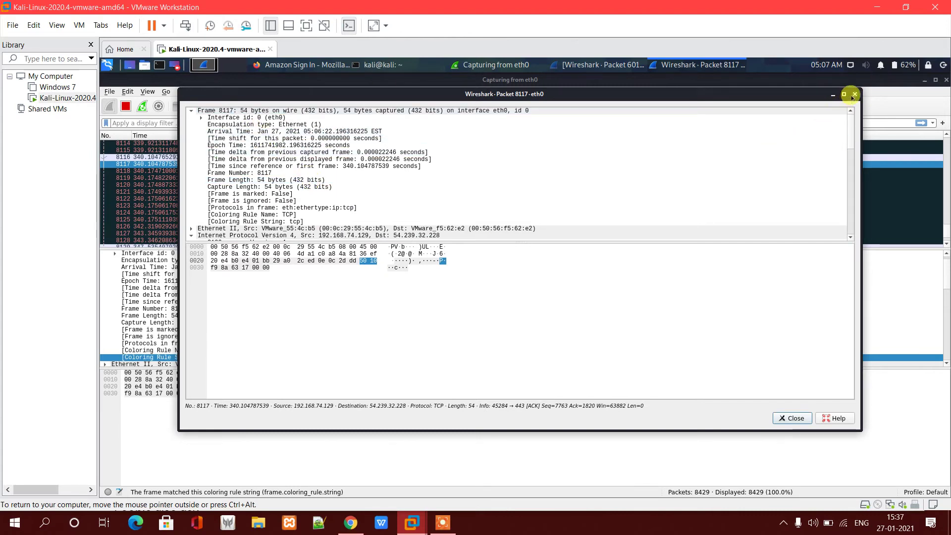
click(853, 94)
scroll(516, 189, up, 10)
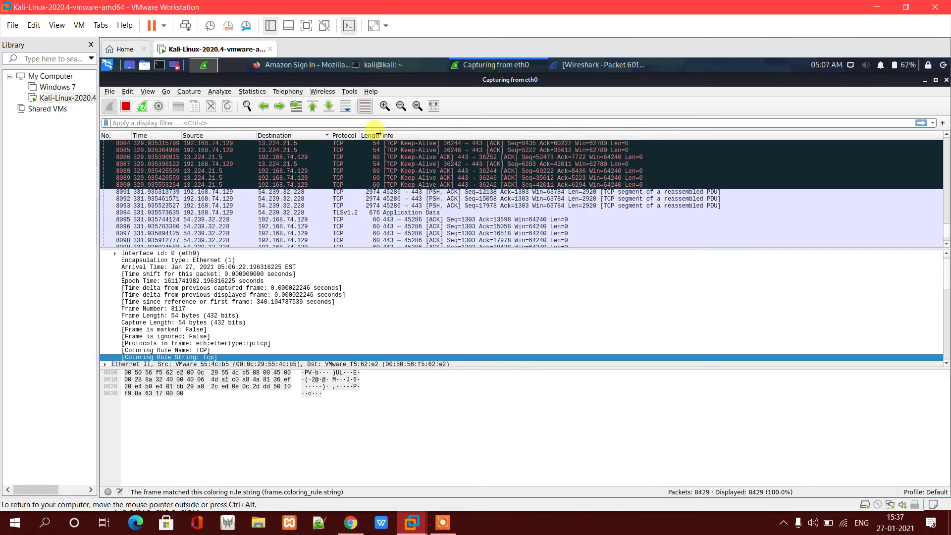
drag(378, 133, 511, 130)
Step: Review the frame details of packet 8210 (FIN, ACK) and of TCP Keep-Alive ACK packet 8442
scroll(486, 187, down, 8)
scroll(484, 187, down, 20)
click(567, 205)
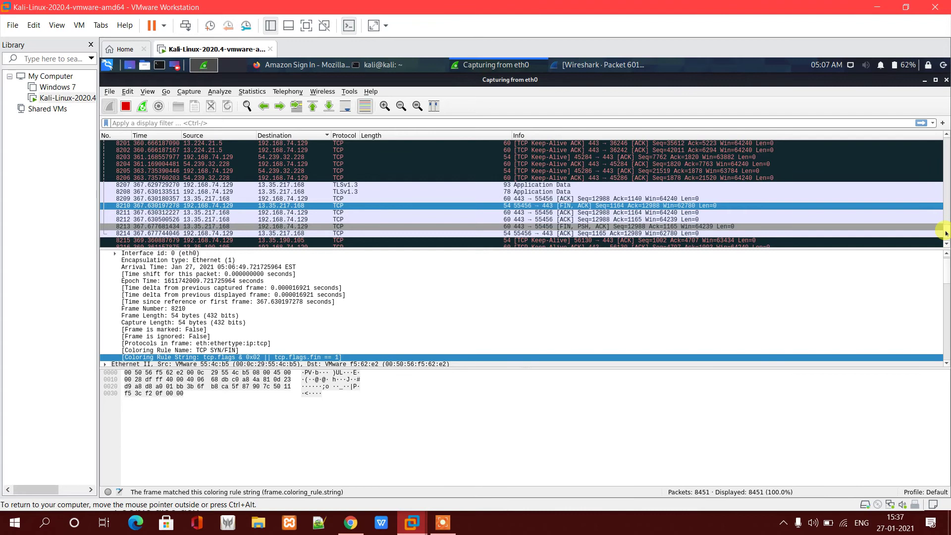
drag(946, 233, 946, 242)
click(595, 178)
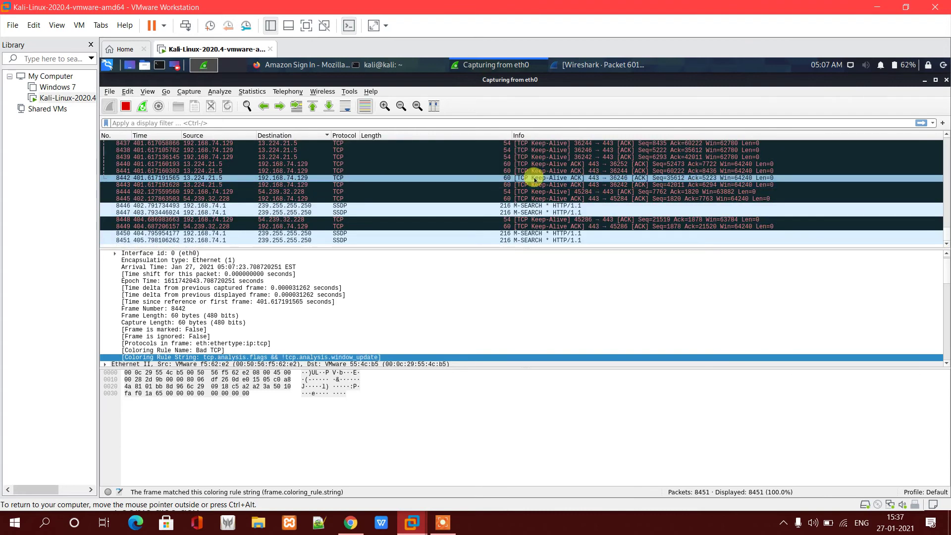
Step: Select SSDP packet 8450 and inspect the ST and USER-AGENT lines in its Simple Service Discovery Protocol layer
click(491, 232)
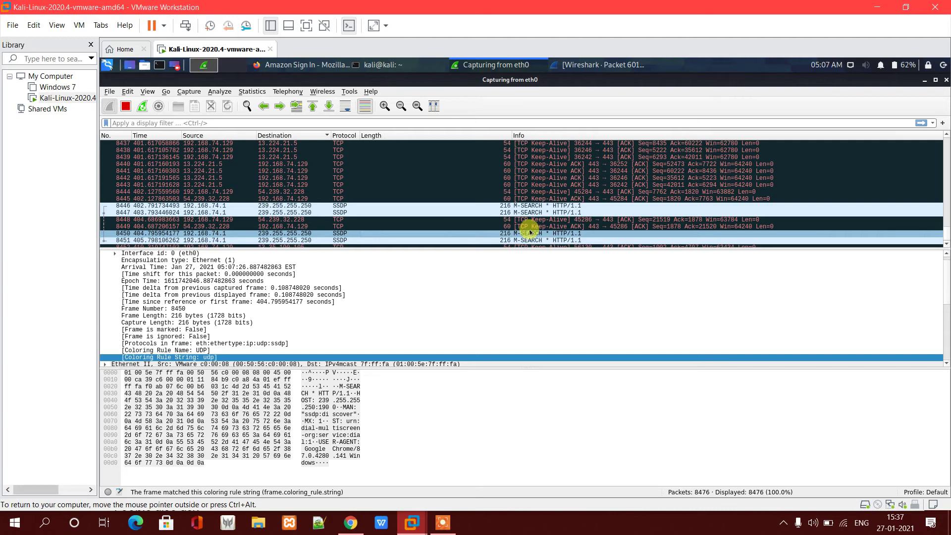
click(322, 436)
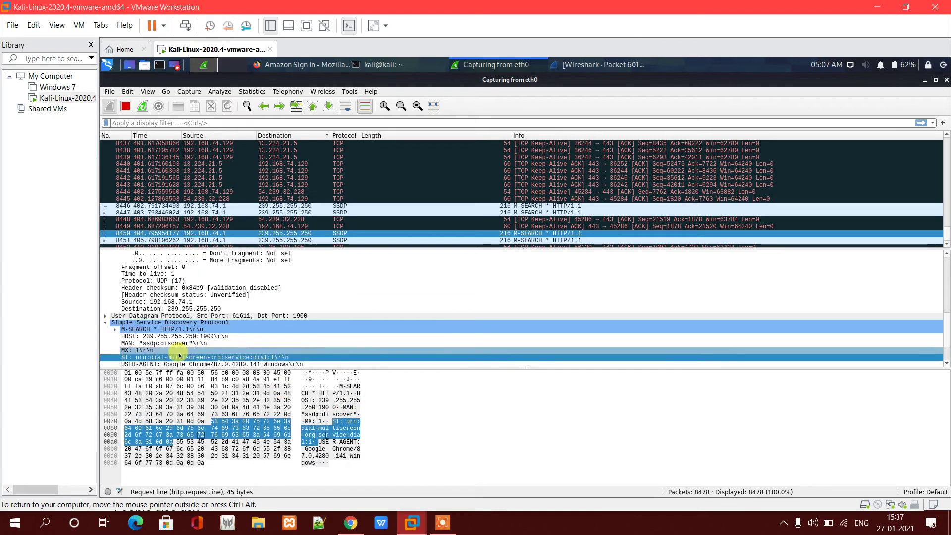
scroll(238, 354, down, 1)
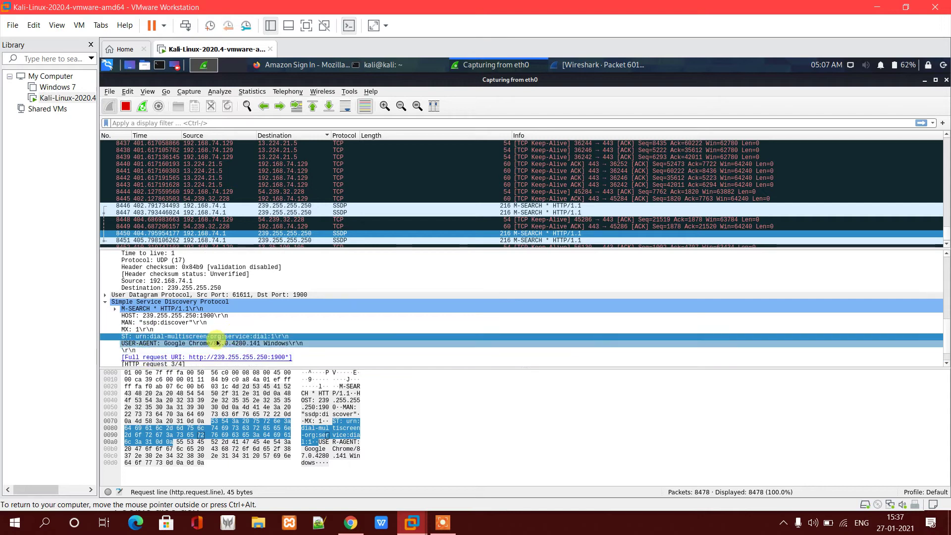
click(218, 350)
click(187, 345)
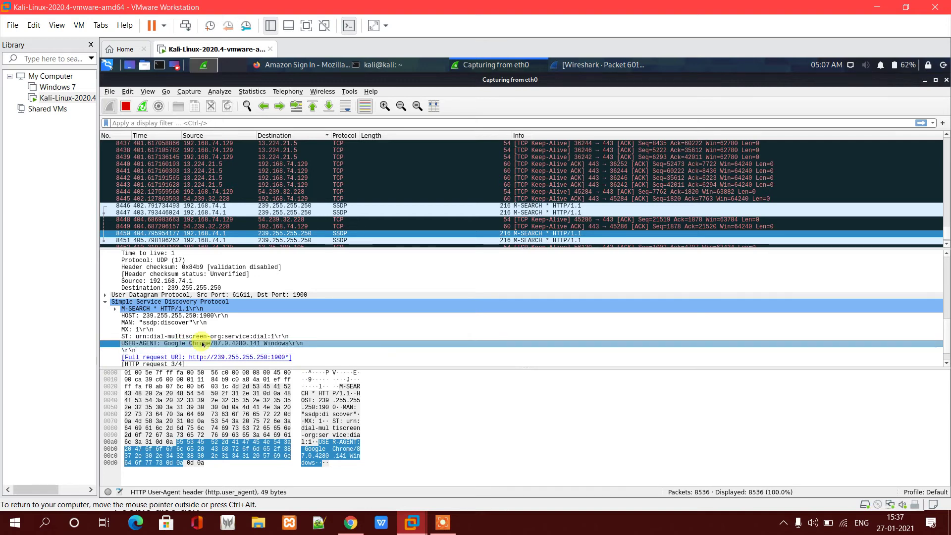
scroll(202, 344, down, 1)
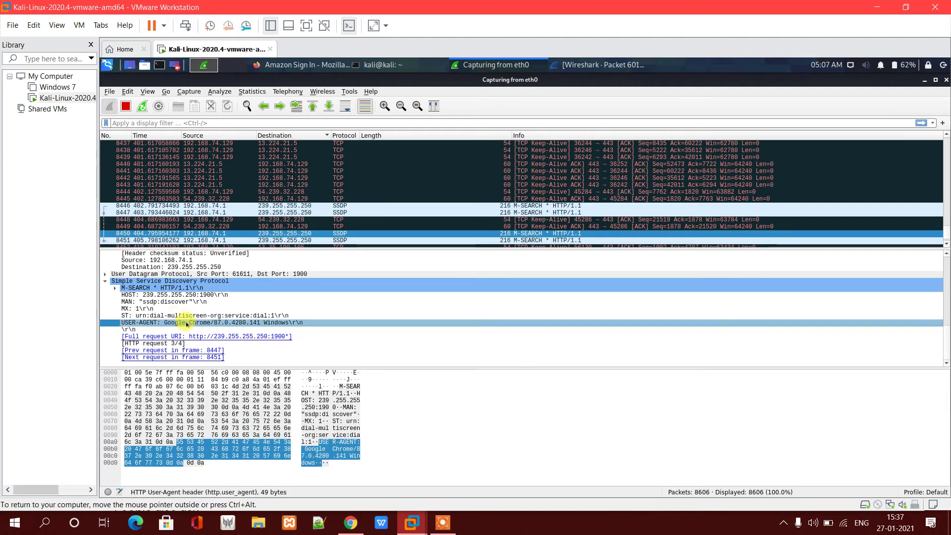
click(351, 521)
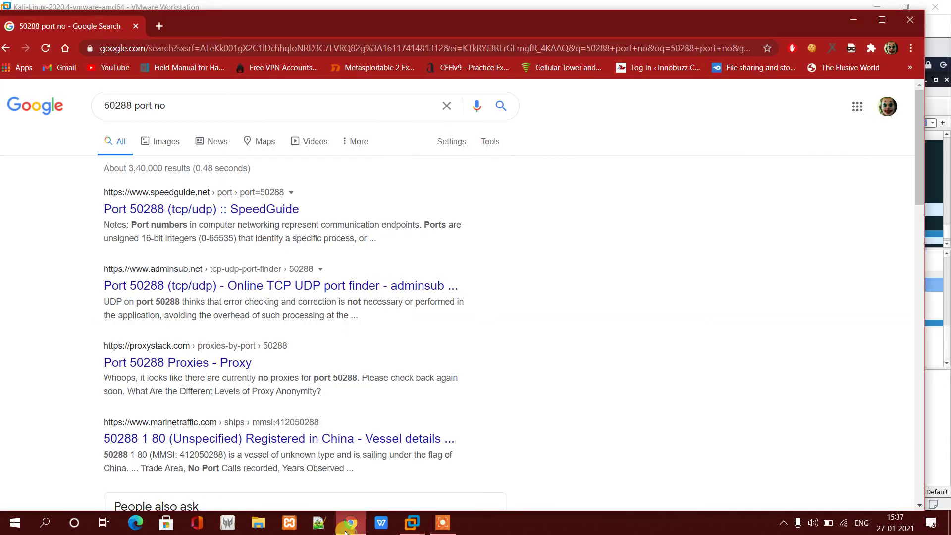
click(170, 106)
triple_click(177, 110)
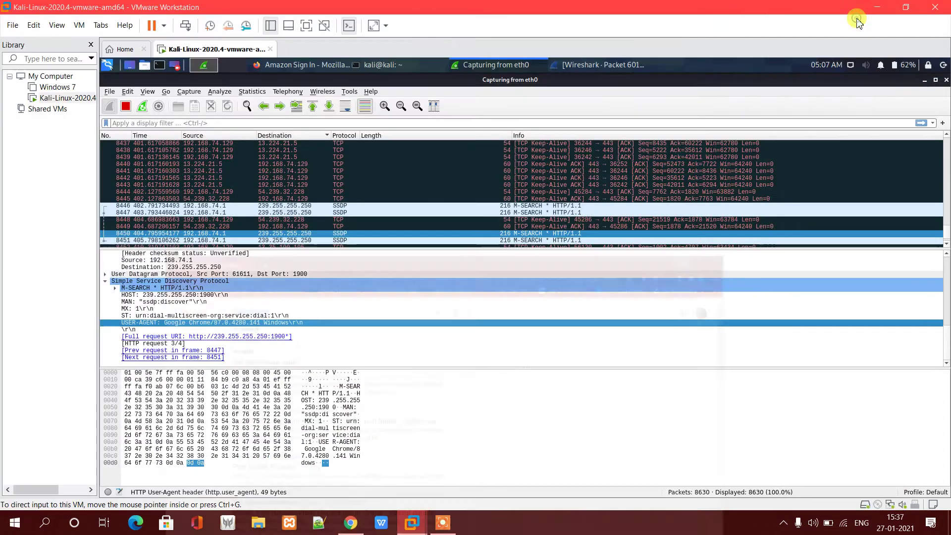
click(853, 19)
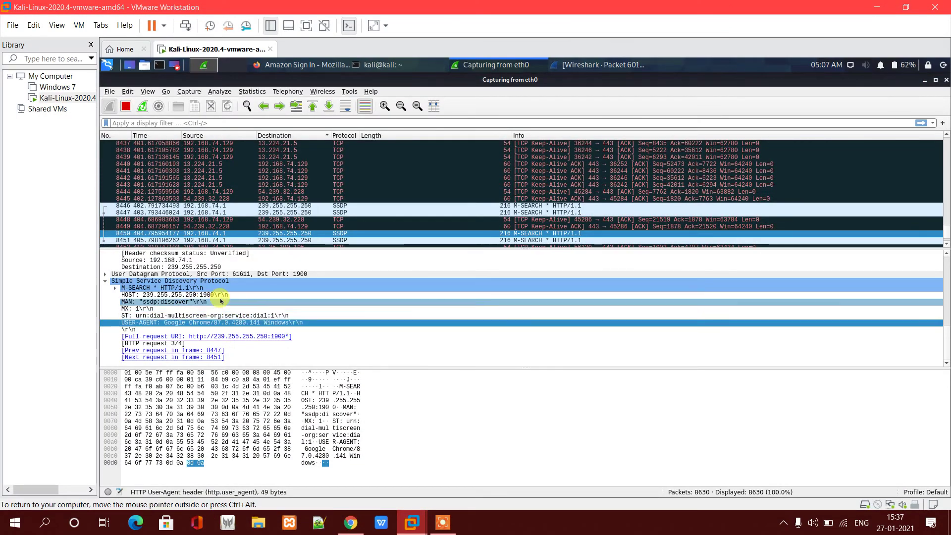
Step: Select SSDP packet 8451 and inspect its Simple Service Discovery Protocol layer and the M-SEARCH request line
click(545, 240)
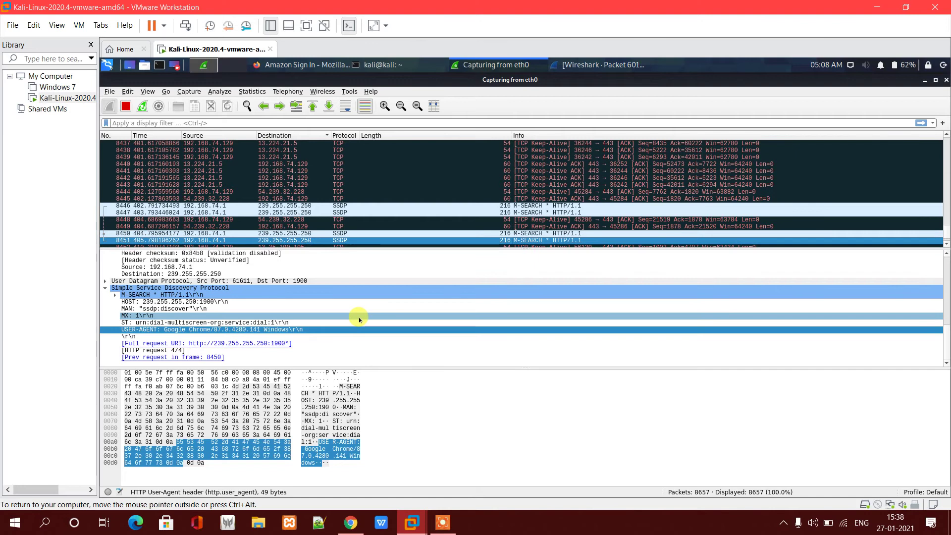
click(151, 288)
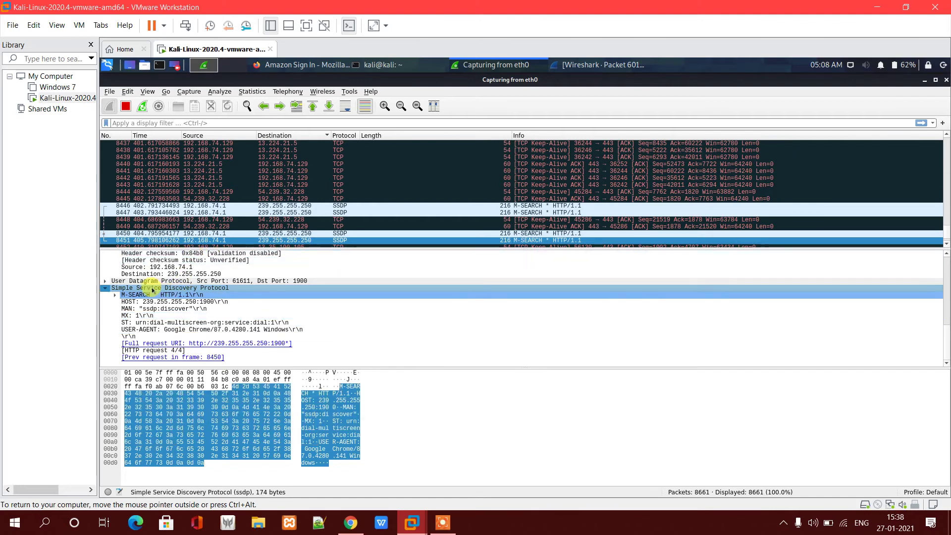
click(166, 294)
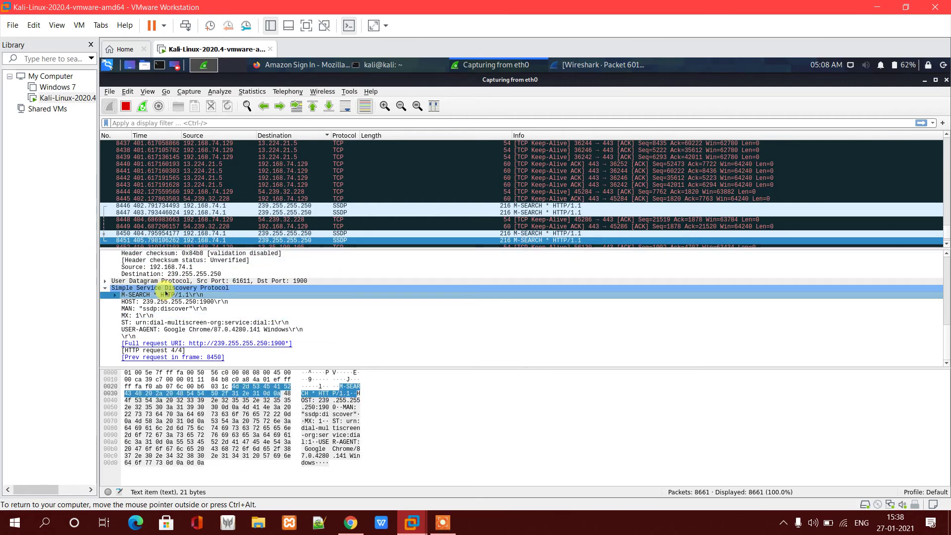
Step: Expand the Ethernet II layer of packet 8451 and inspect its destination and source hardware addresses
scroll(229, 281, up, 6)
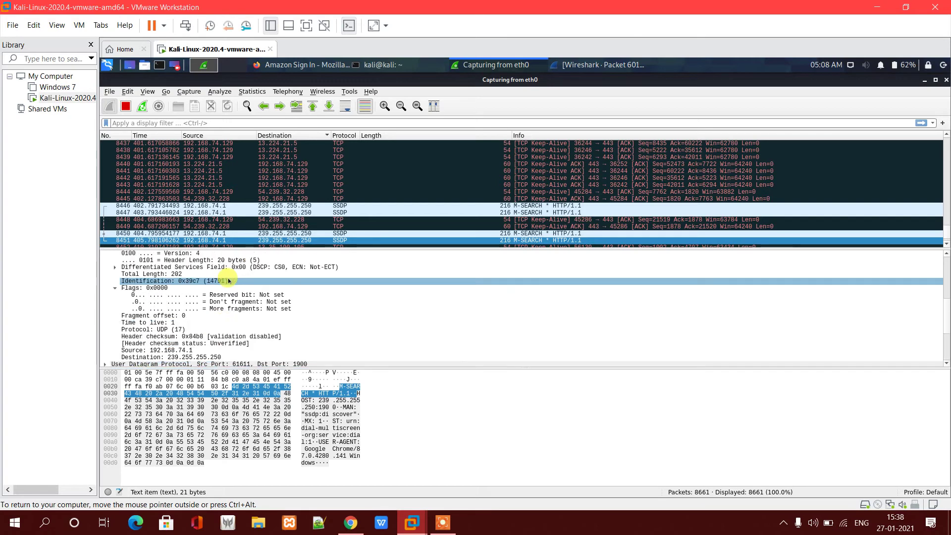
scroll(228, 281, up, 2)
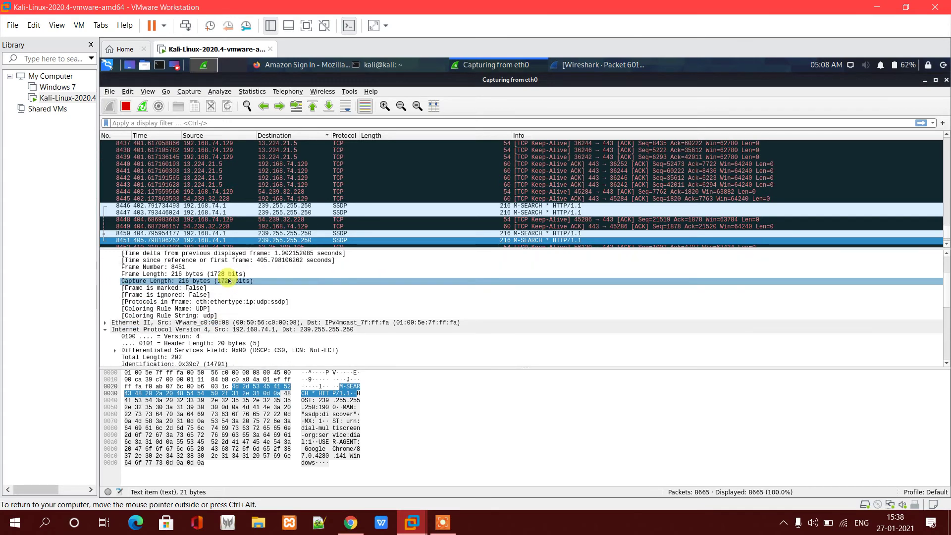
click(232, 316)
double_click(233, 322)
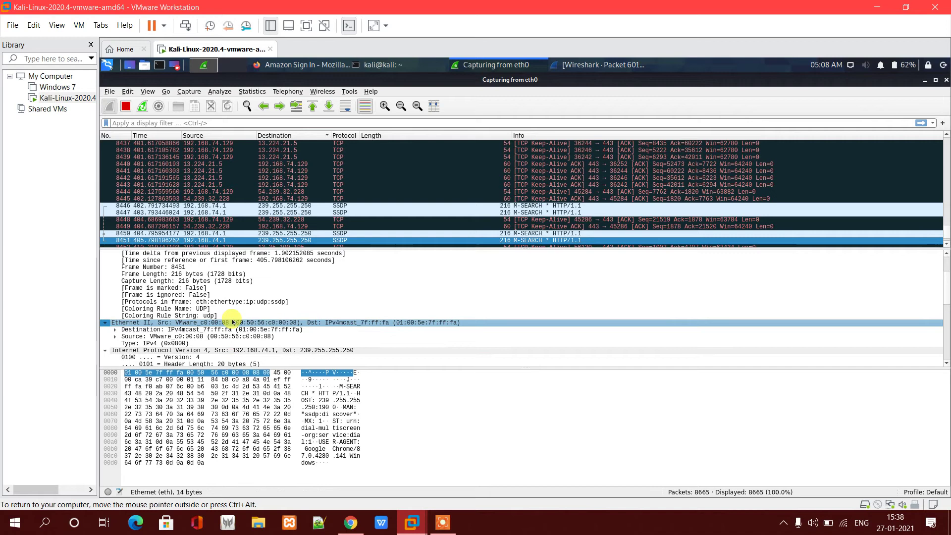
click(234, 329)
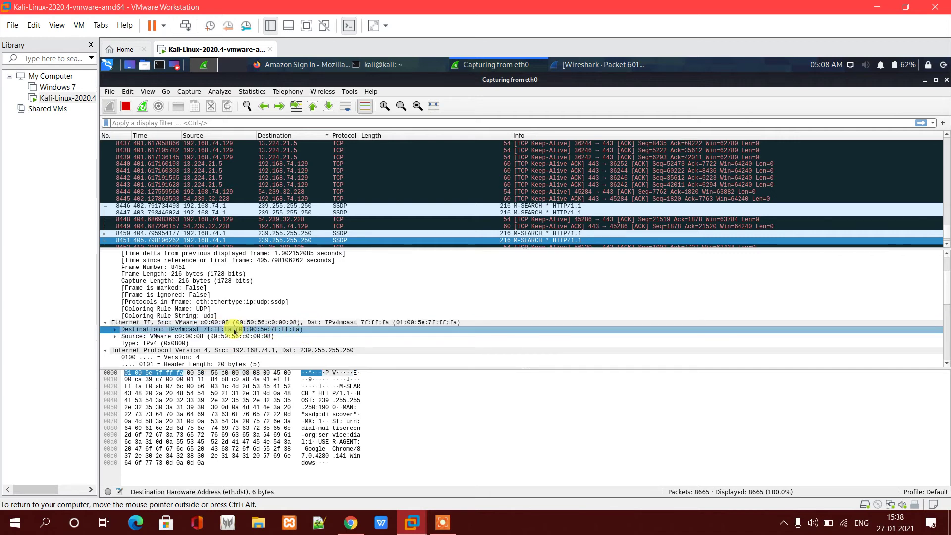
click(200, 337)
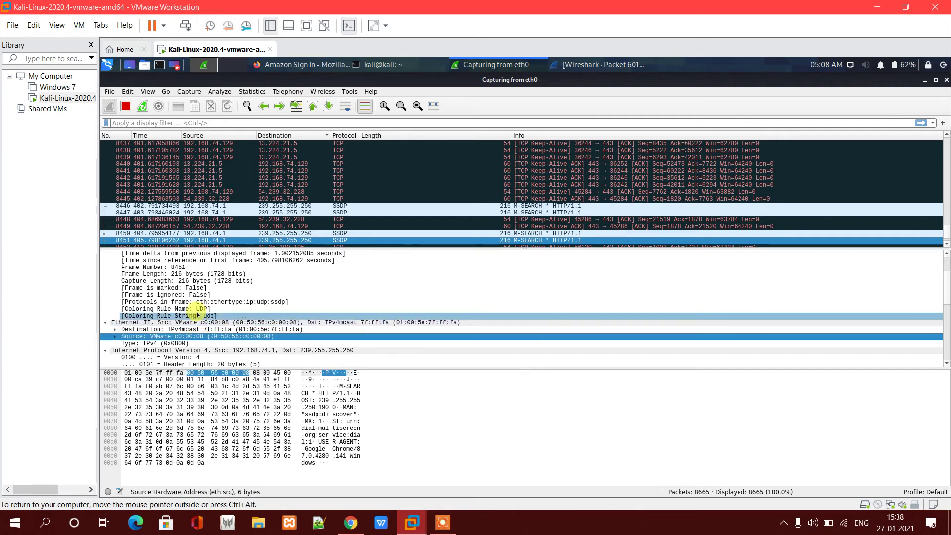
scroll(199, 332, up, 4)
scroll(197, 317, down, 11)
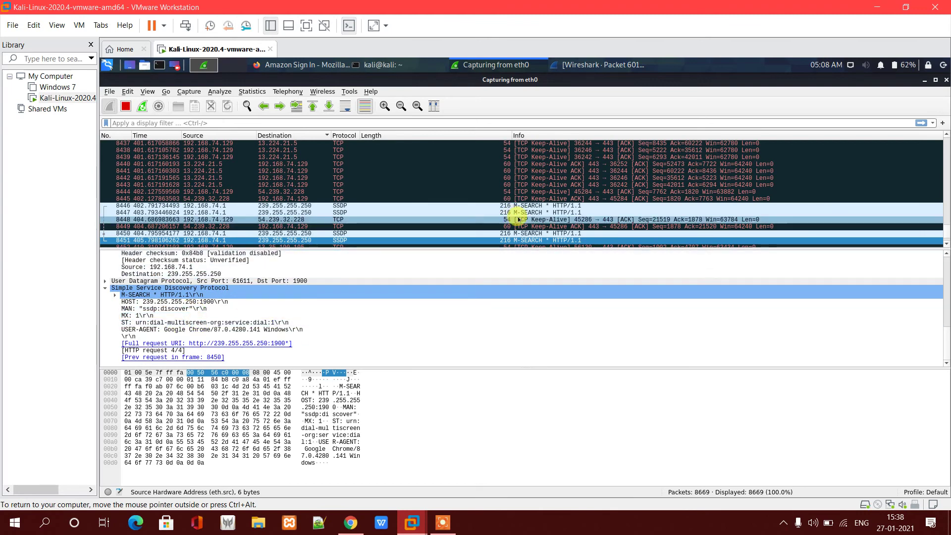
Step: View the details of TLS Application Data packet 8460, ACK packet 8462, Client Hello packet 8549 and ACK packet 8554
scroll(518, 216, down, 6)
click(564, 178)
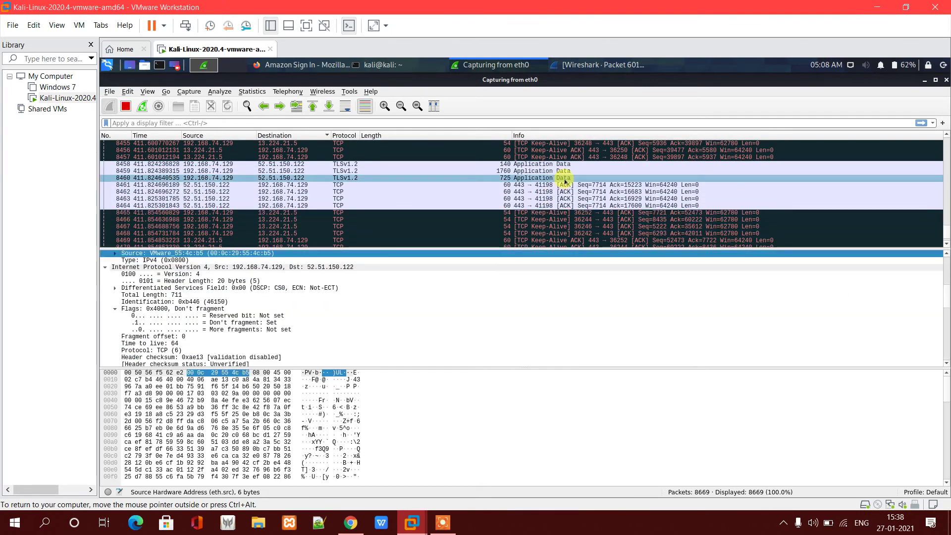
click(549, 192)
scroll(549, 188, down, 15)
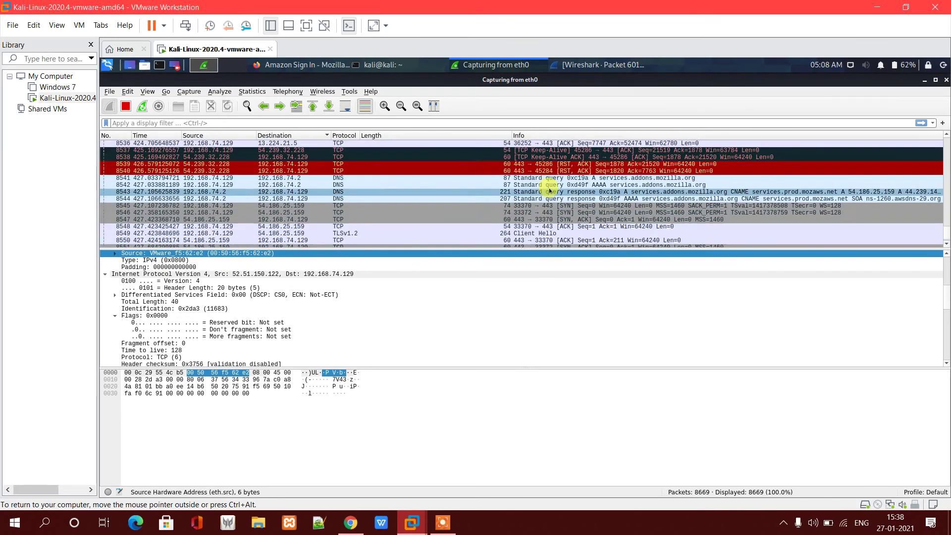
click(521, 233)
click(509, 227)
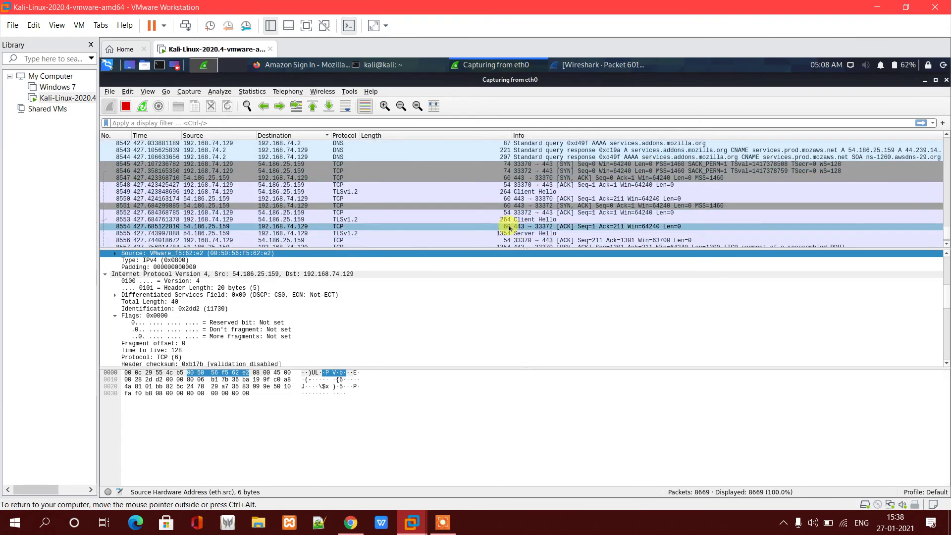
Step: Select Server Hello packet 8555, expand its Transport Layer Security and TLSv1.2 Record Layer entries, and review its TCP flags
click(514, 233)
click(346, 441)
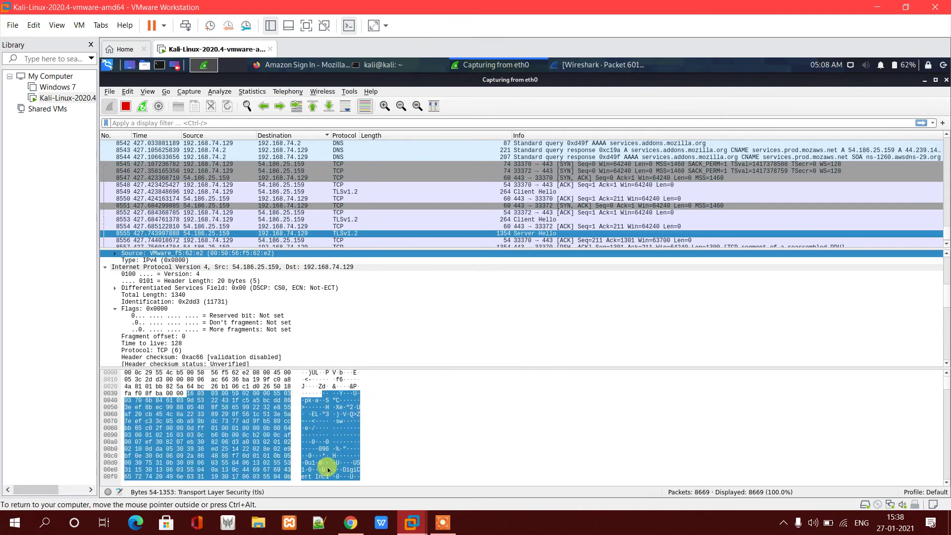
double_click(185, 357)
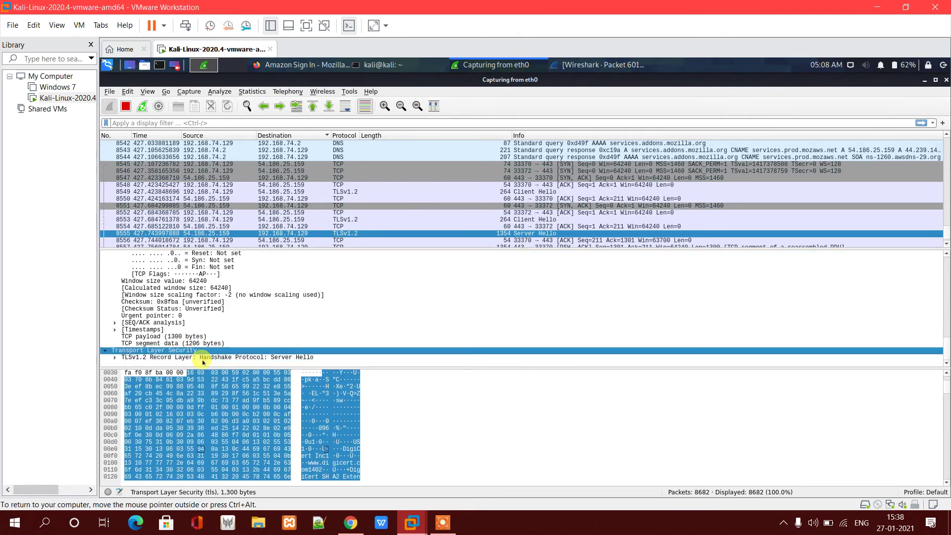
double_click(228, 357)
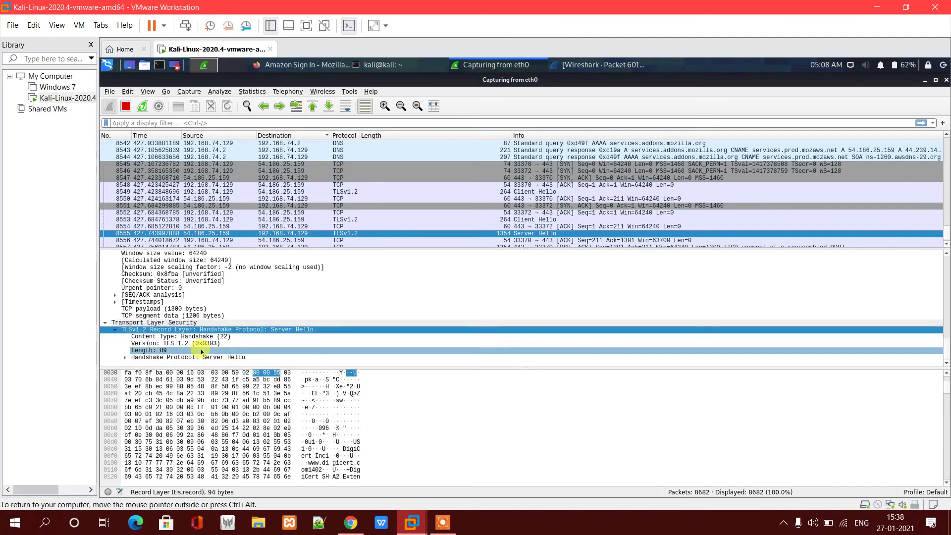
scroll(252, 284, up, 8)
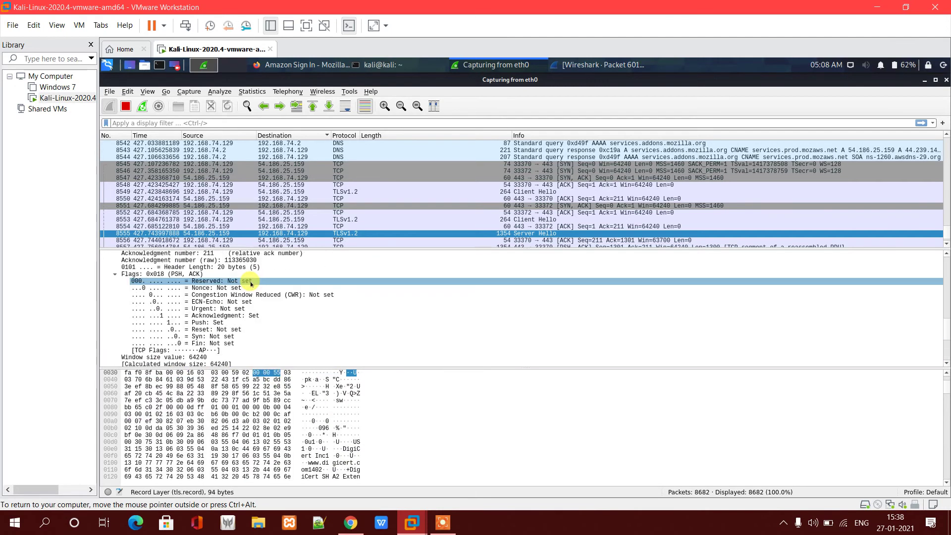
Step: Open ACK packet 8579 in its own window to view it, and close that window
scroll(579, 163, down, 9)
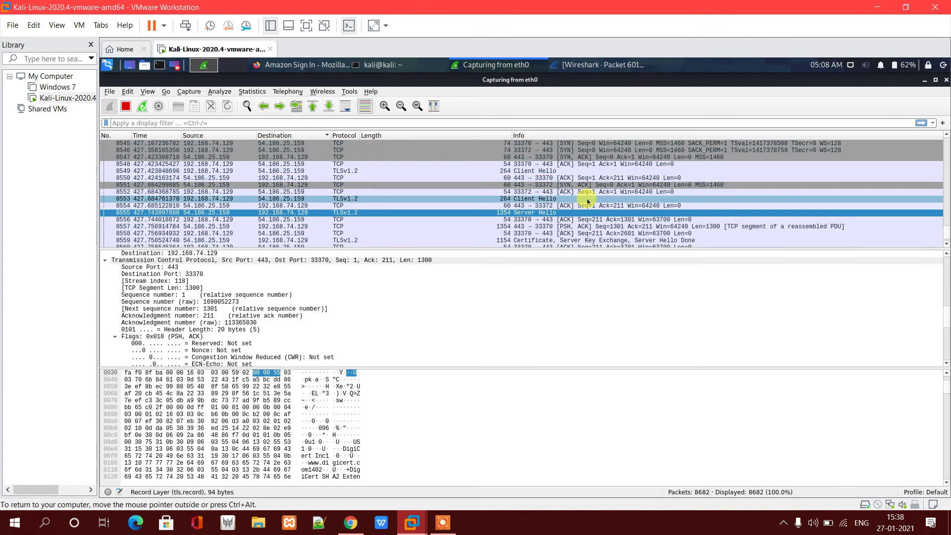
double_click(553, 212)
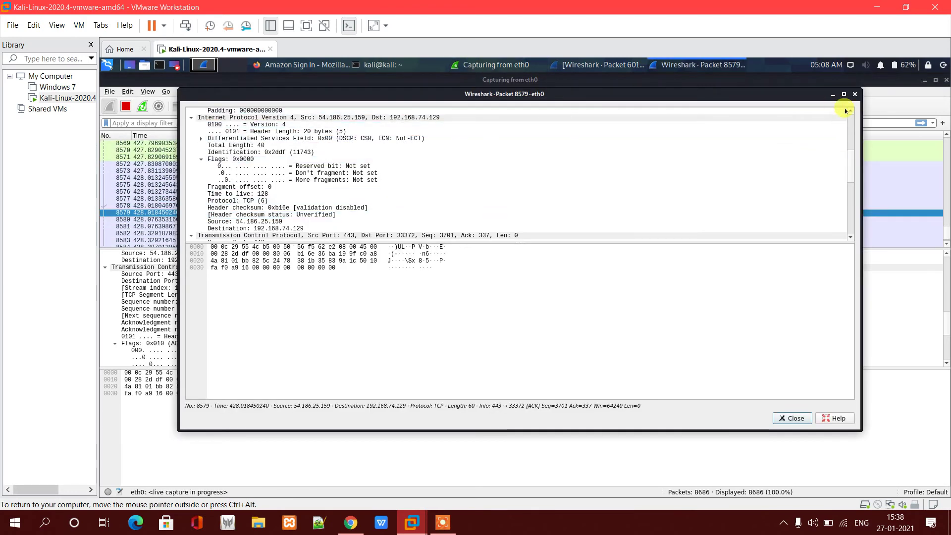
click(854, 94)
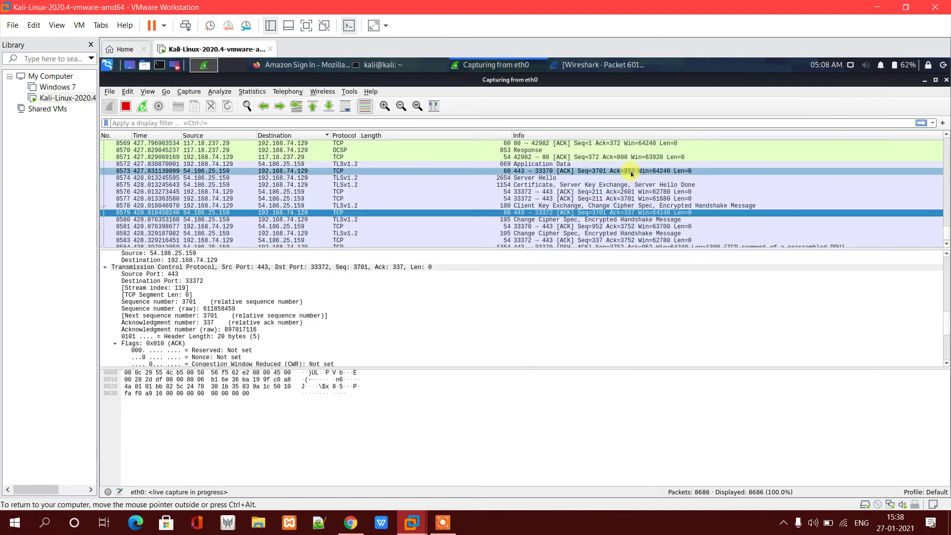
Step: Switch to Firefox, load demo.testfire.net and open the site's Sign In page
key(alt+Tab)
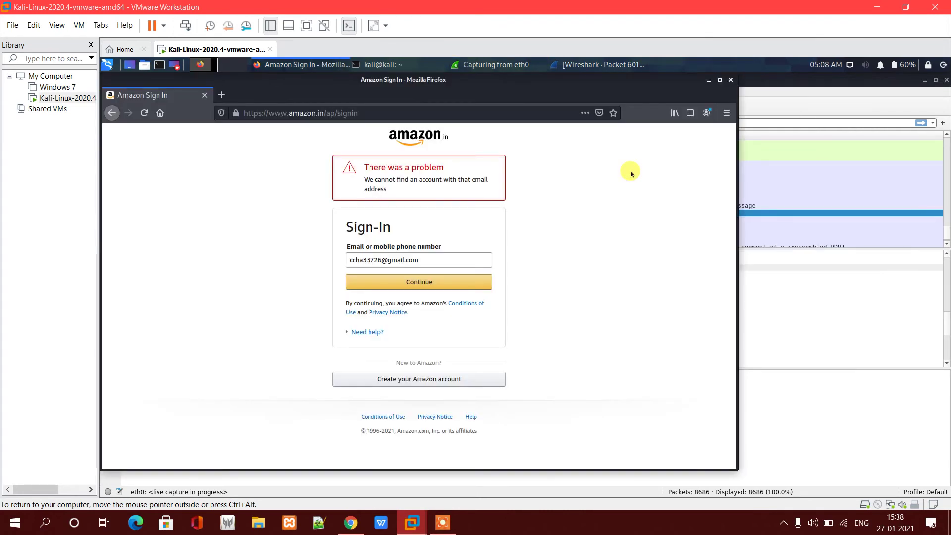
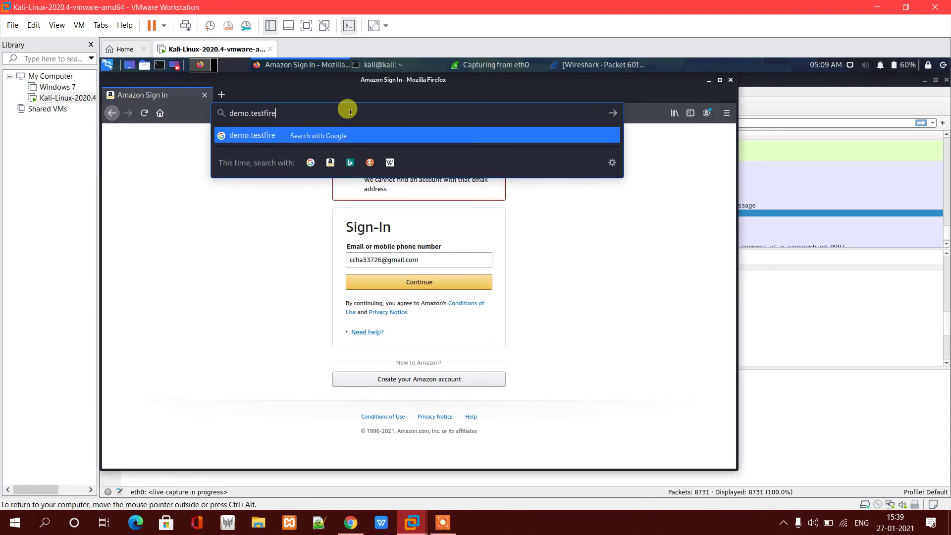
text(.net)
key(Return)
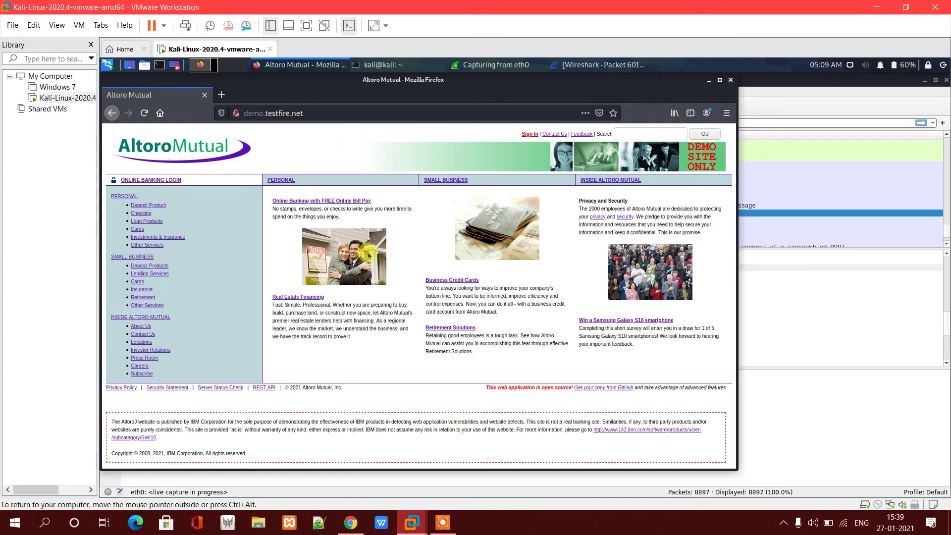
click(530, 134)
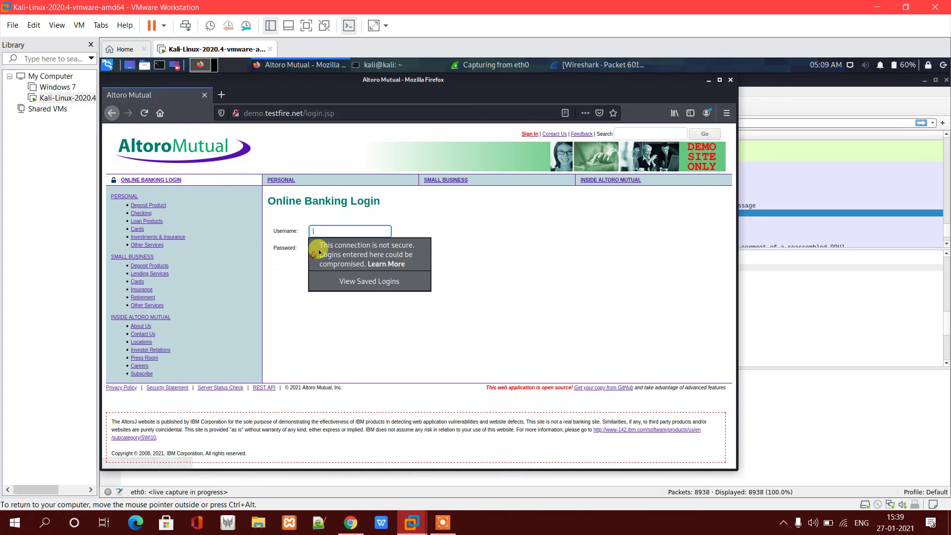
Step: Enter a username and the account password in the Online Banking Login form, submit it, and decline saving the login
click(322, 229)
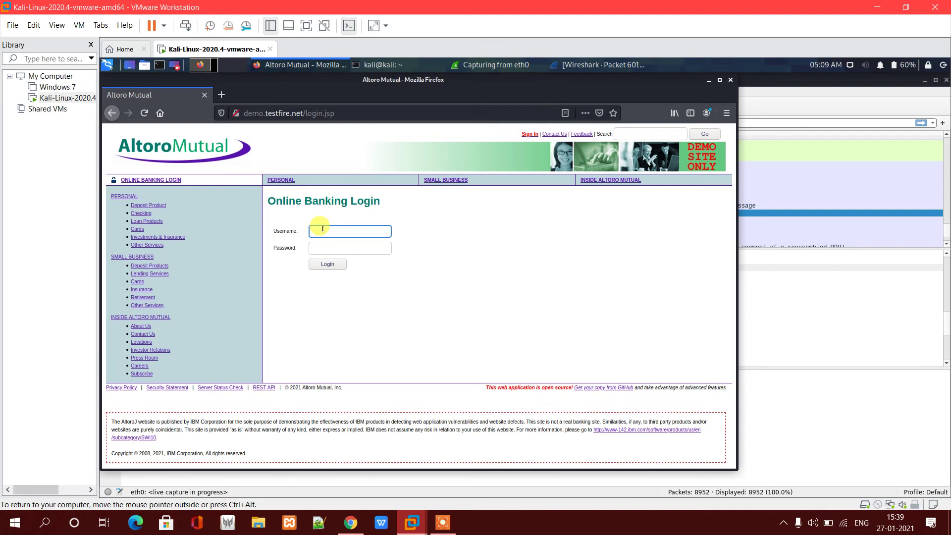
text(pawan123)
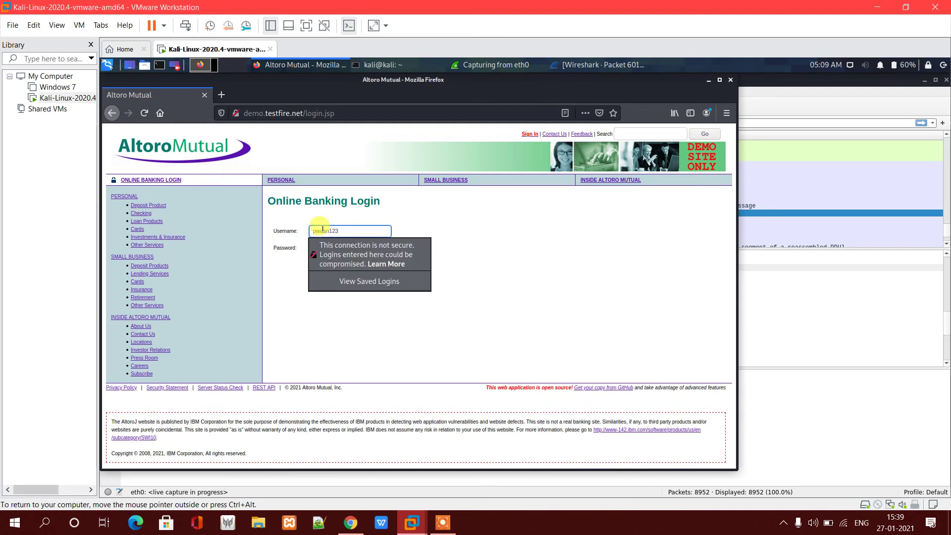
key(Tab)
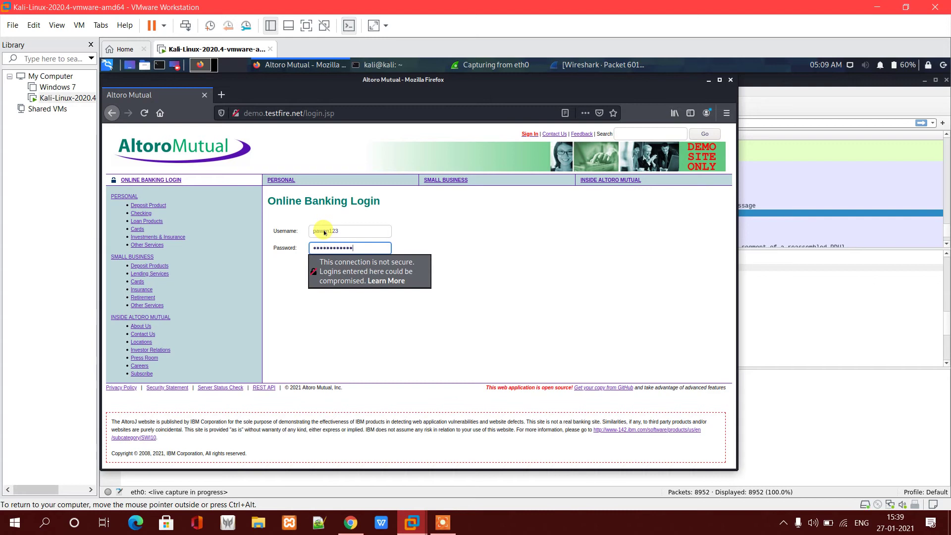
key(BackSpace)
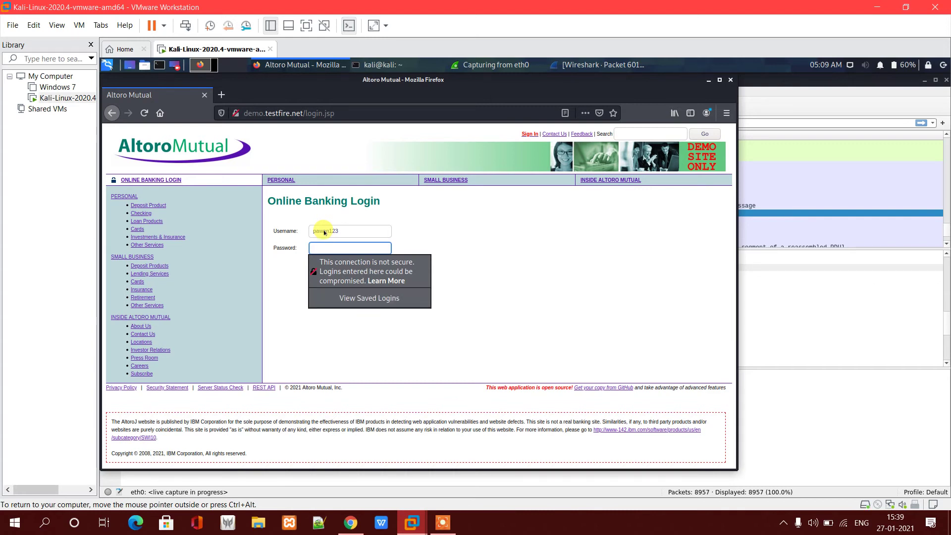
text(p)
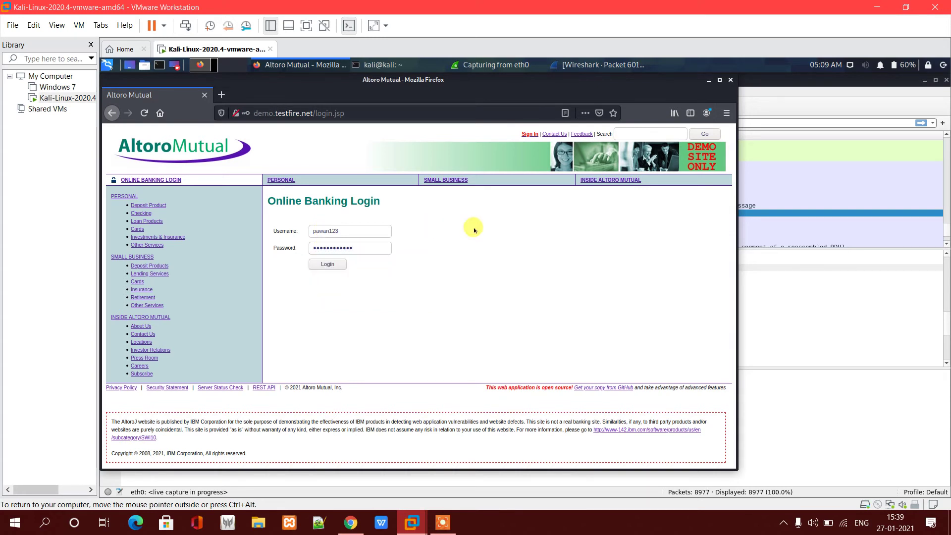
click(329, 264)
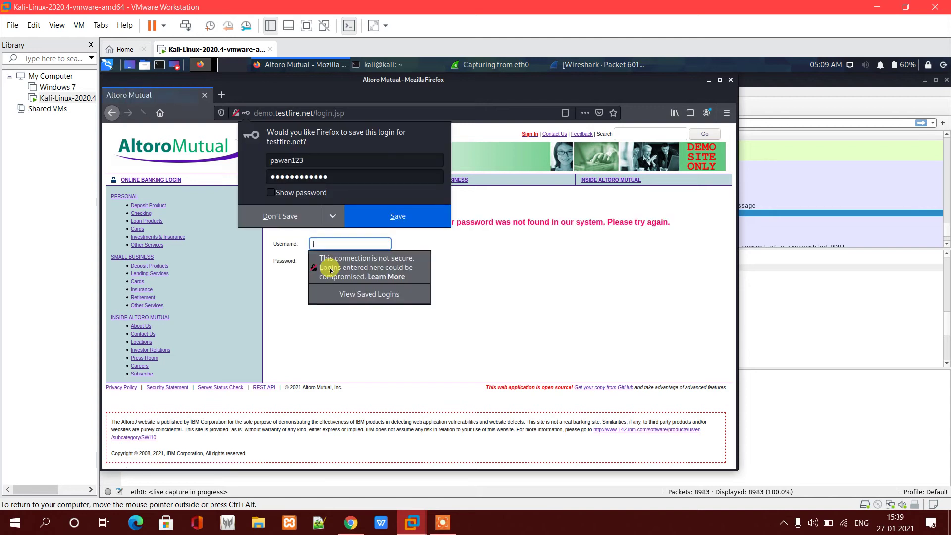
click(295, 215)
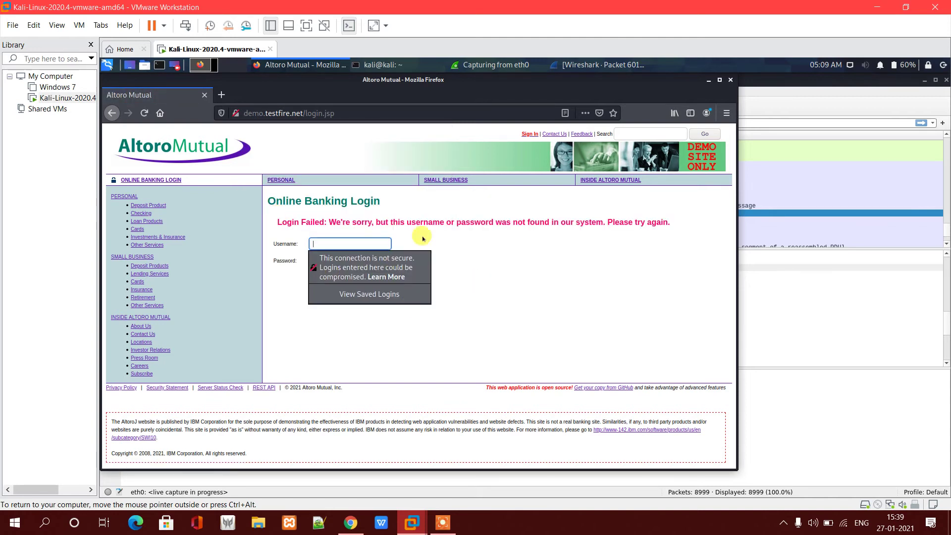
Step: Minimise Firefox to return to the live capture and look through the newest captured packets
click(708, 80)
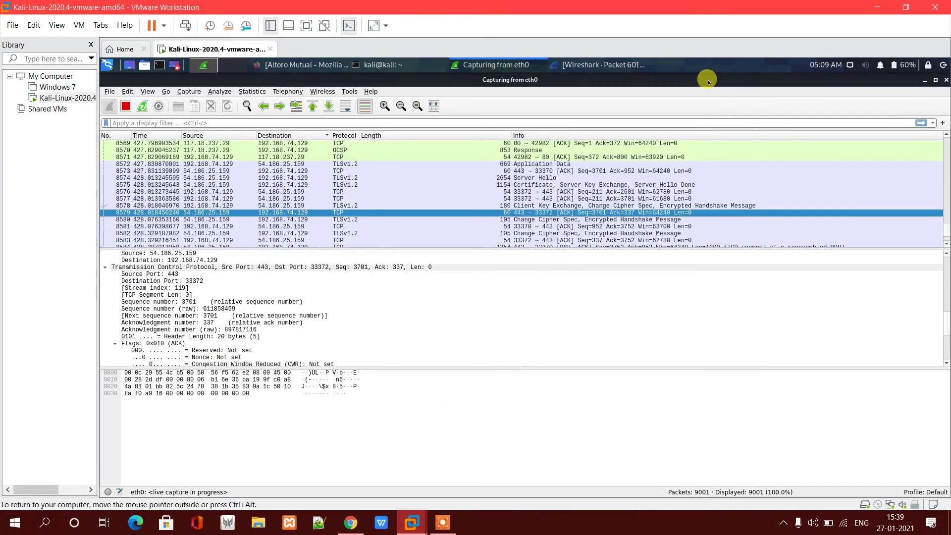
key(alt+Tab)
key(alt+Tab)
scroll(470, 167, down, 20)
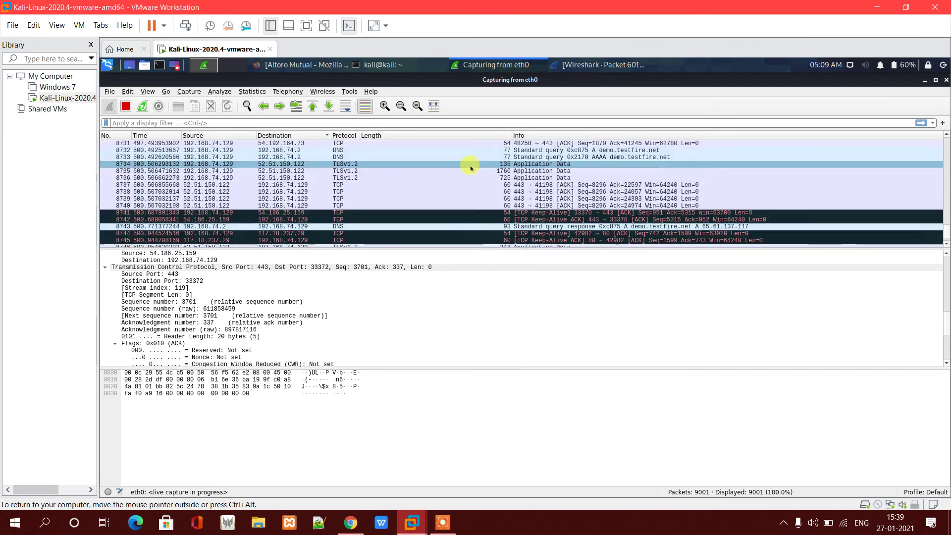
scroll(471, 167, down, 20)
click(661, 200)
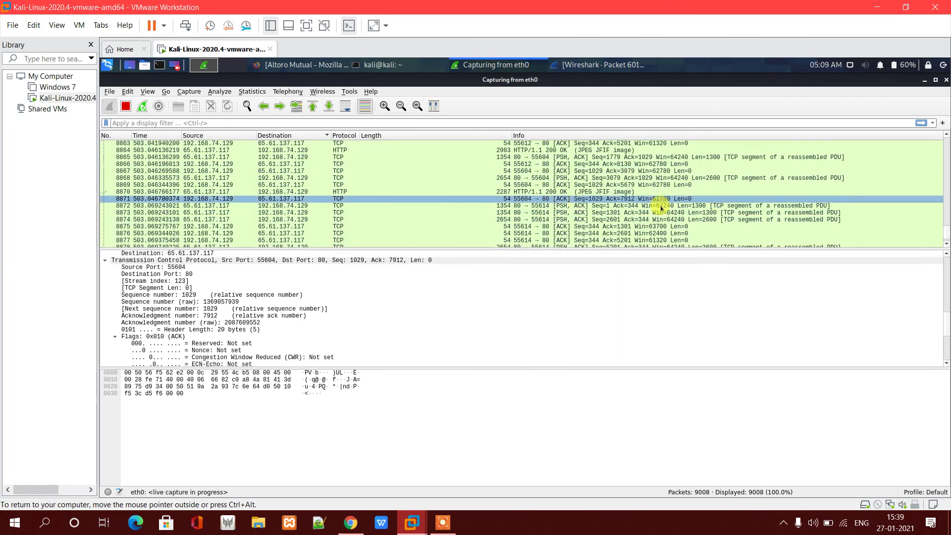
scroll(639, 216, down, 20)
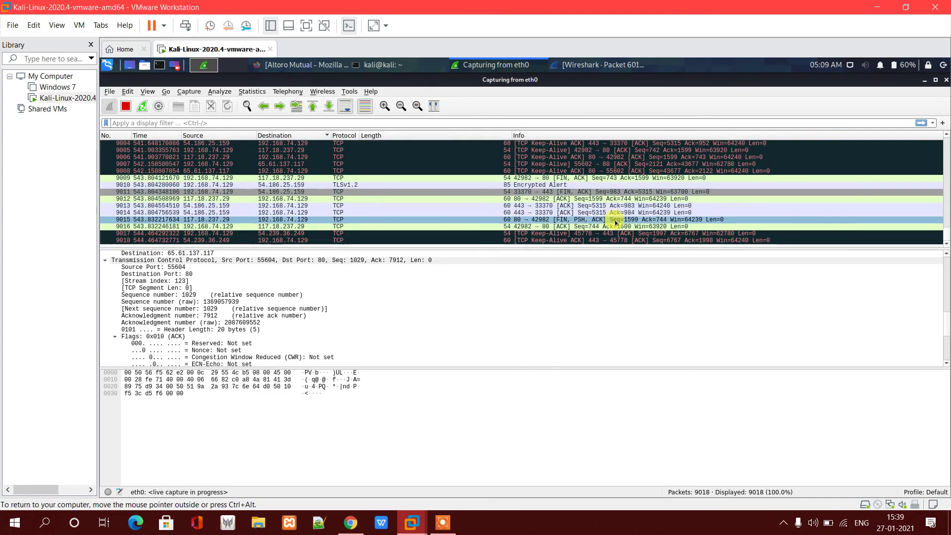
click(539, 216)
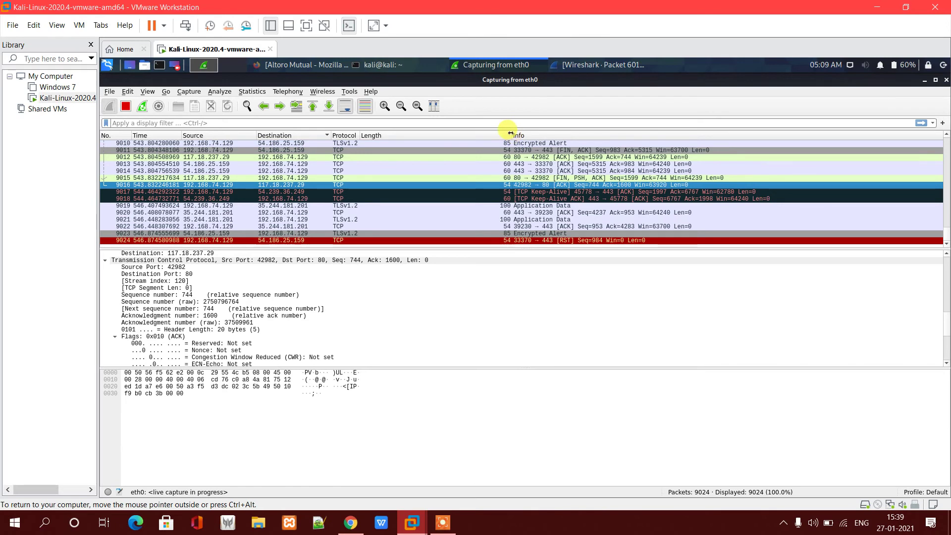
Step: Widen the Destination column of the packet list and open the GET /login.jsp packet 8982 in its own window
mouse_move(510, 133)
mouse_down()
mouse_move(393, 131)
mouse_move(513, 130)
mouse_up()
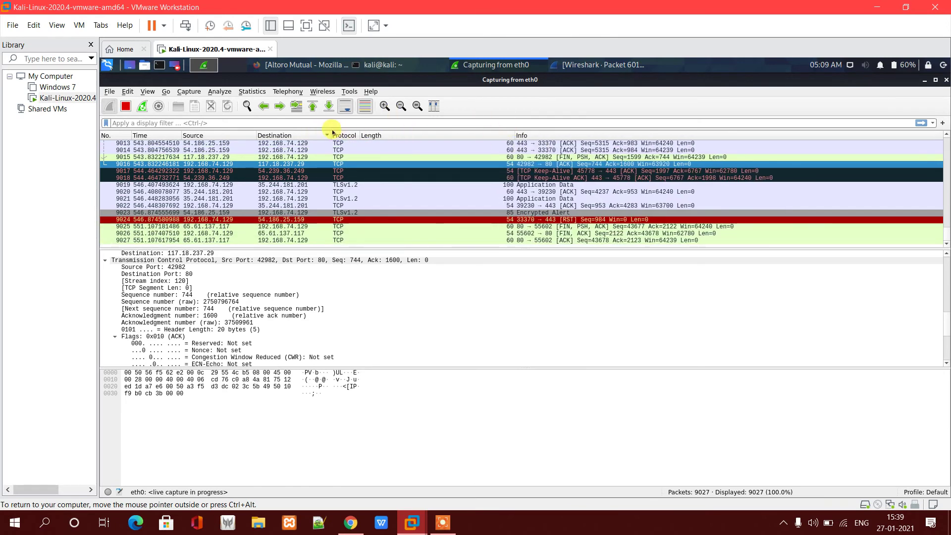
drag(332, 133, 377, 132)
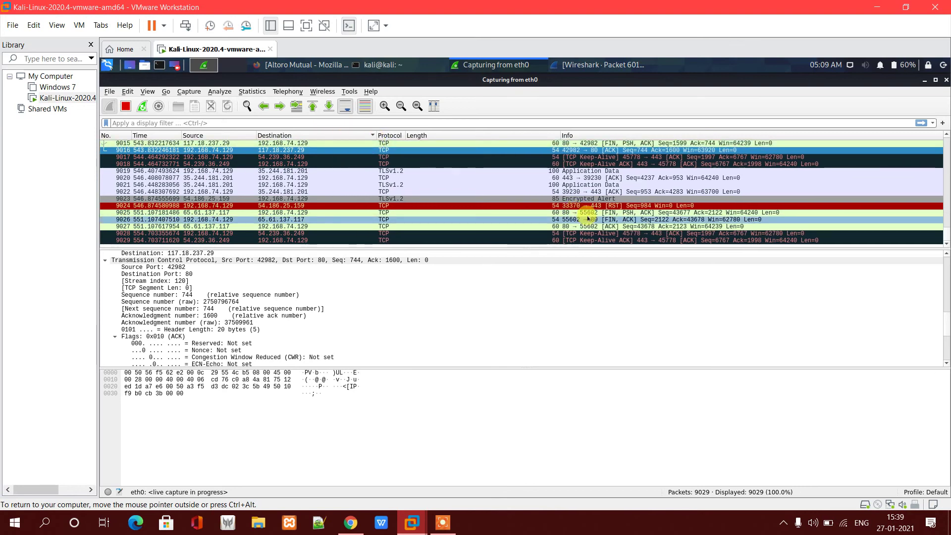
scroll(588, 219, up, 16)
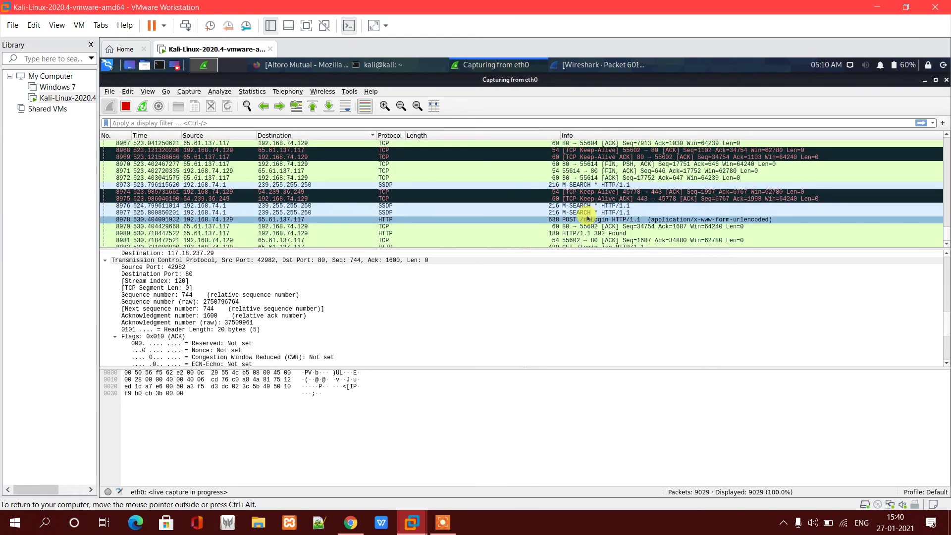
scroll(588, 219, down, 2)
click(575, 206)
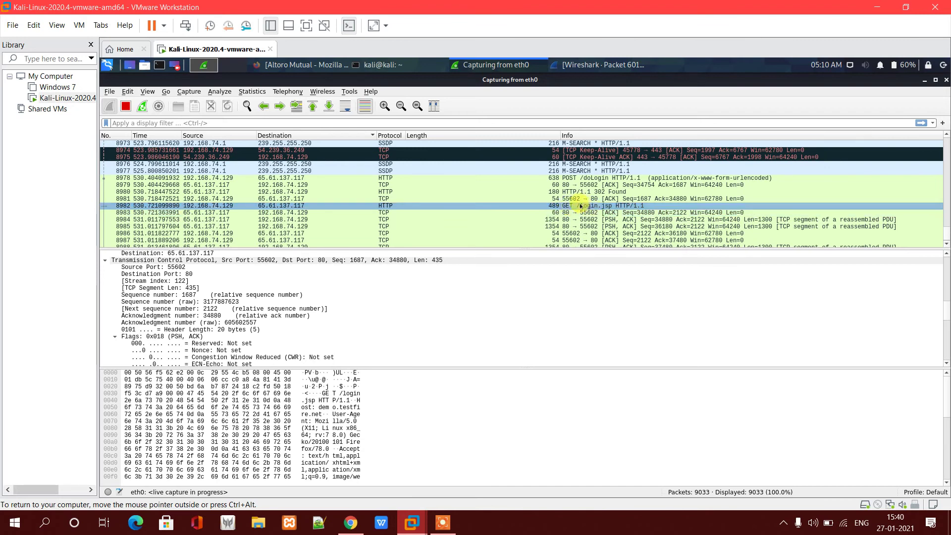
double_click(577, 206)
Step: Review the Frame and Ethernet II details of packet 8982, including its timing, frame length and MAC addresses
click(254, 119)
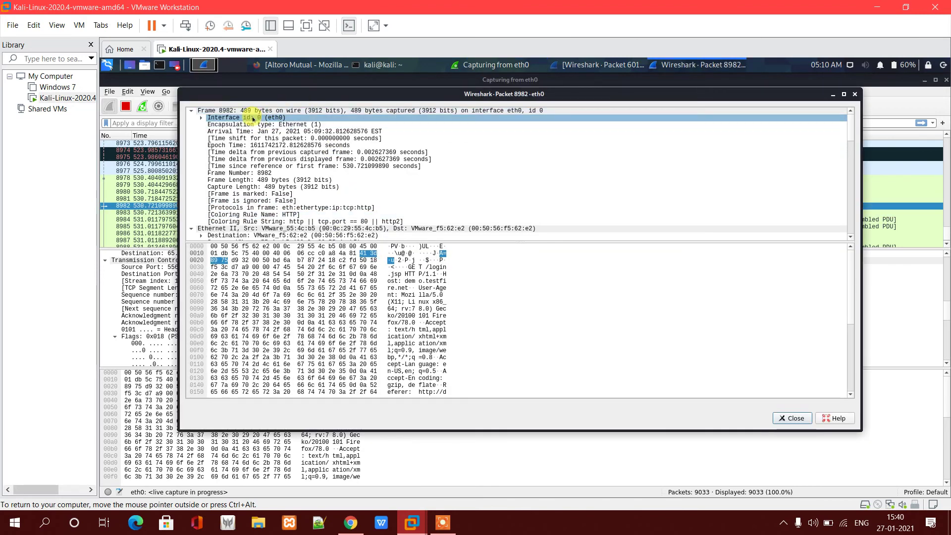
click(270, 153)
key(Down)
key(Down)
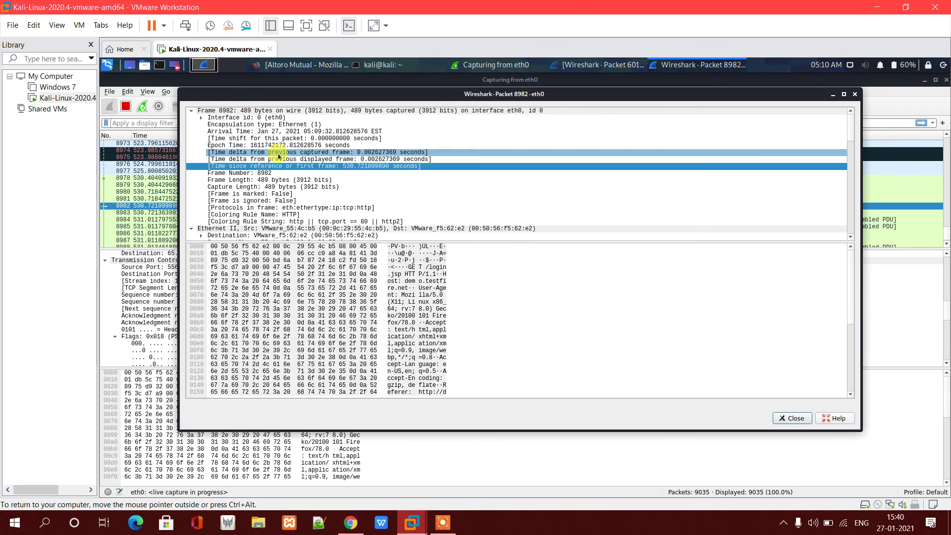
key(Down)
key(Down)
key(Down)
key(Down)
key(Down)
key(Down)
key(Down)
key(Down)
key(Down)
key(Down)
key(Down)
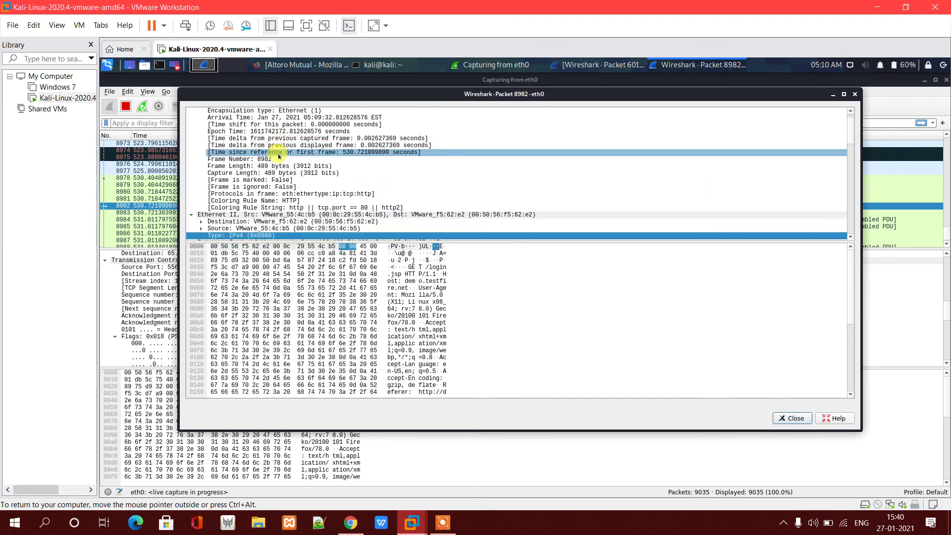
Step: Examine the Internet Protocol Version 4 header of packet 8982, including its fragmentation flags, protocol and source and destination addresses
key(Down)
key(Down)
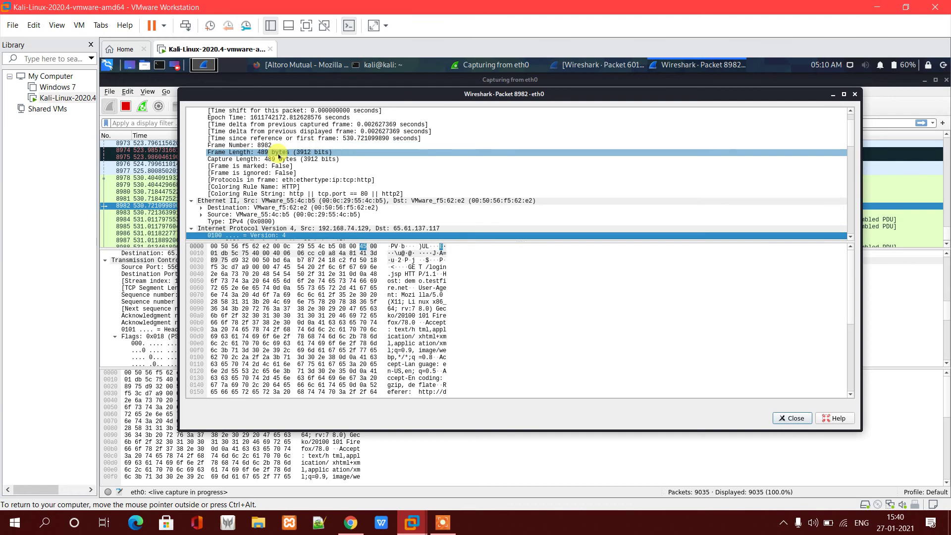
key(Down)
key(Down)
key(Down)
key(Down)
key(Down)
key(Down)
key(Down)
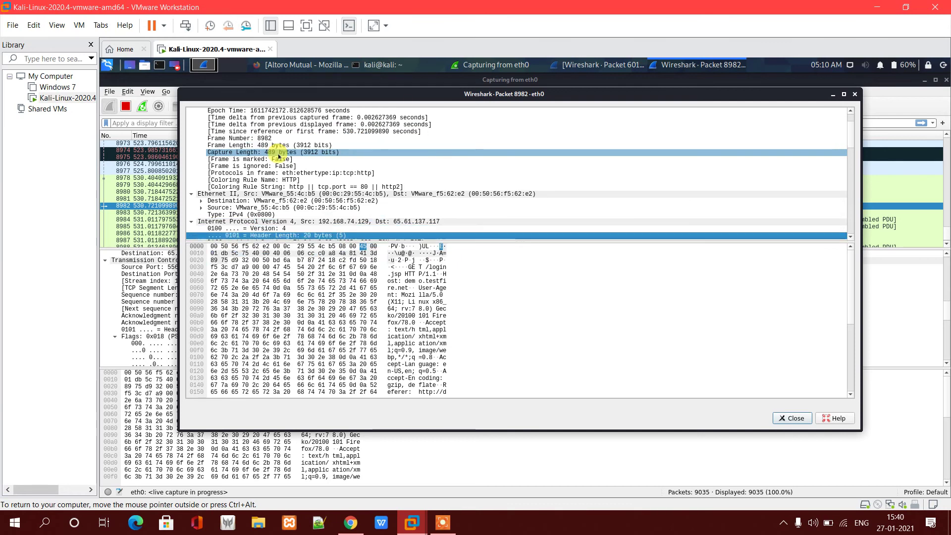
key(Down)
key(Up)
key(Up)
key(Up)
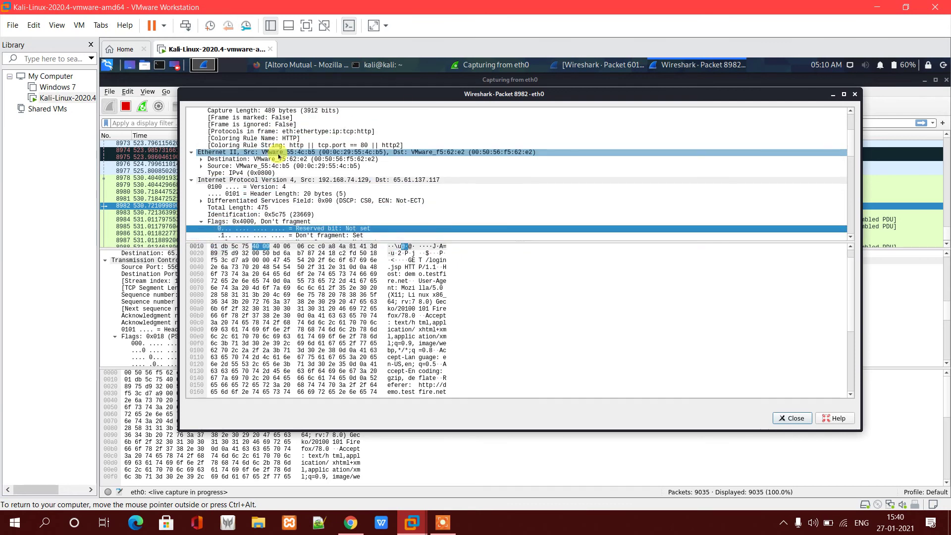
key(Down)
key(Up)
key(Down)
key(Down)
key(Down)
key(Down)
key(Down)
key(Down)
key(Down)
key(Down)
key(Down)
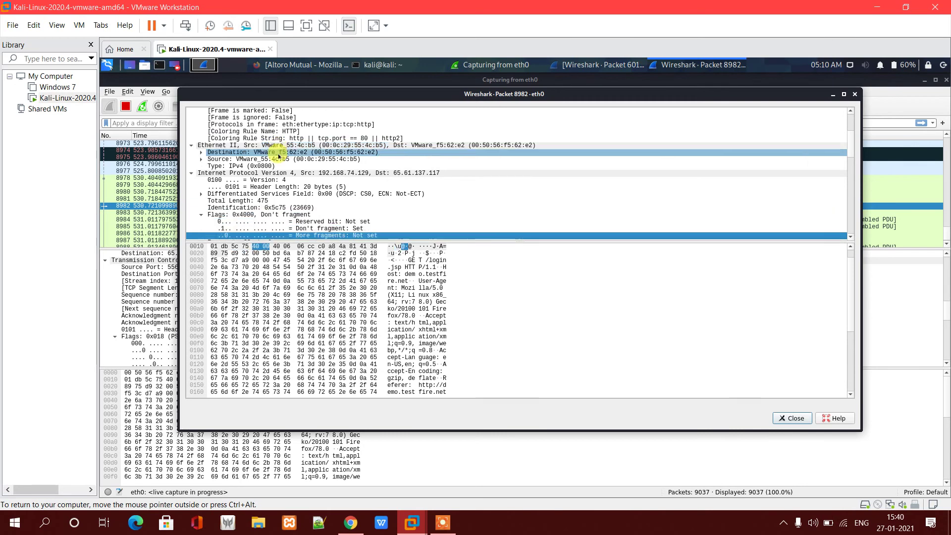
key(Up)
key(Up)
key(Up)
key(Down)
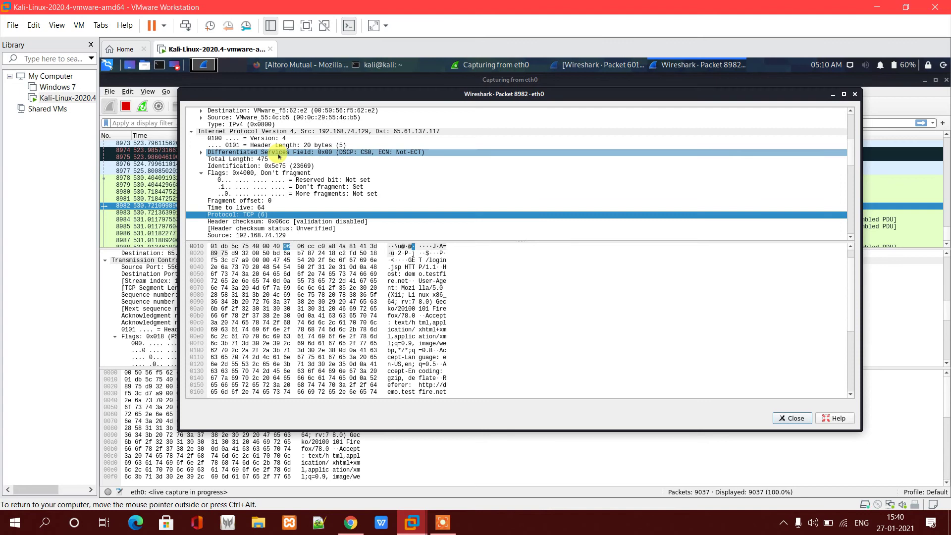
key(Down)
key(Down)
key(Down)
key(Down)
Step: Examine the ports, sequence numbers and acknowledgment numbers in packet 8982's Transmission Control Protocol section
key(Down)
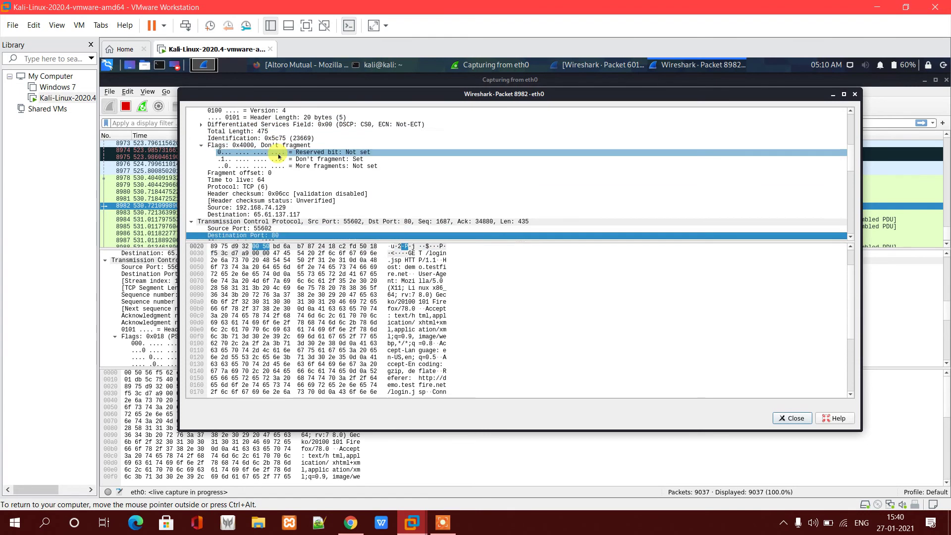
key(Down)
key(Up)
key(Down)
key(Down)
key(Down)
key(Down)
key(Down)
key(Down)
key(Down)
key(Down)
key(Down)
key(Down)
key(Down)
key(Down)
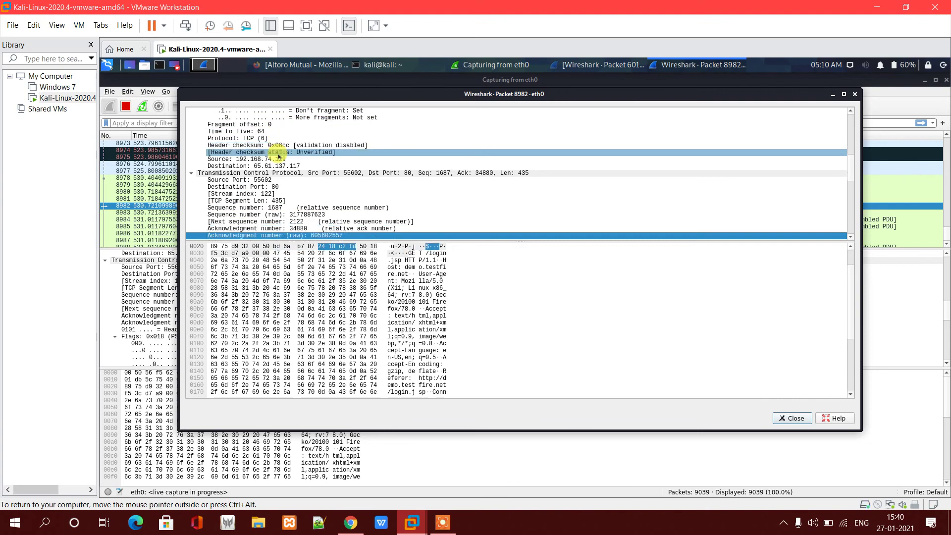
key(Up)
key(Down)
key(Up)
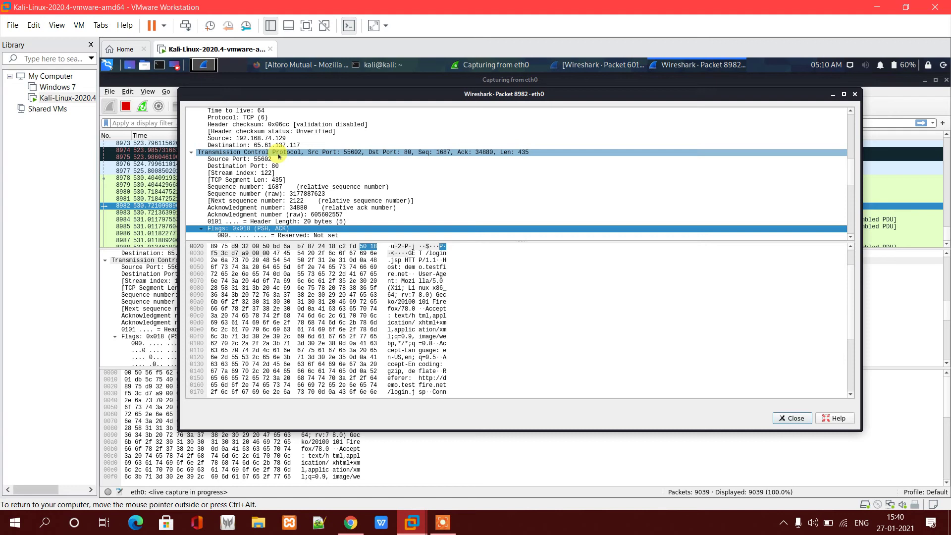
Step: Review each TCP flag bit of packet 8982, from Reserved through Acknowledgment and Push to Fin
key(Down)
key(Down)
key(Down)
key(Down)
key(Down)
key(Down)
key(Down)
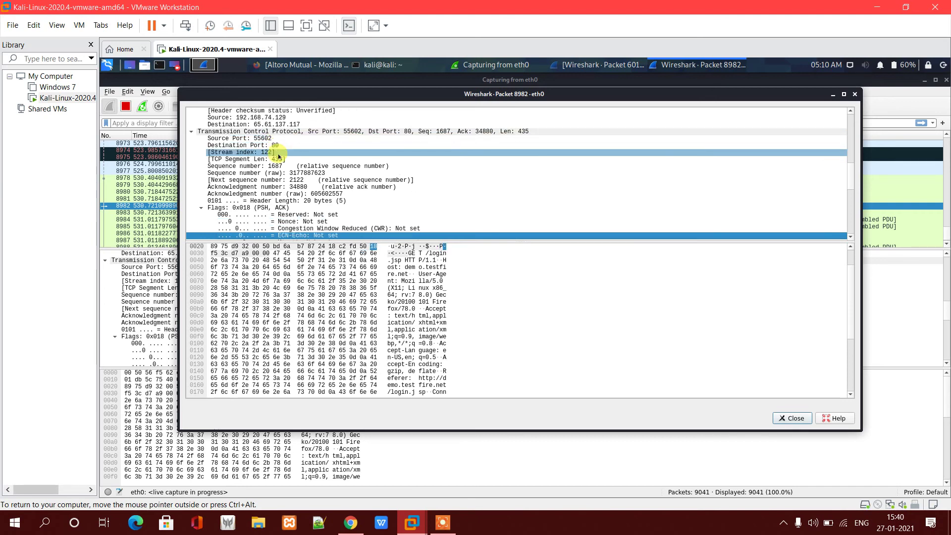
key(Up)
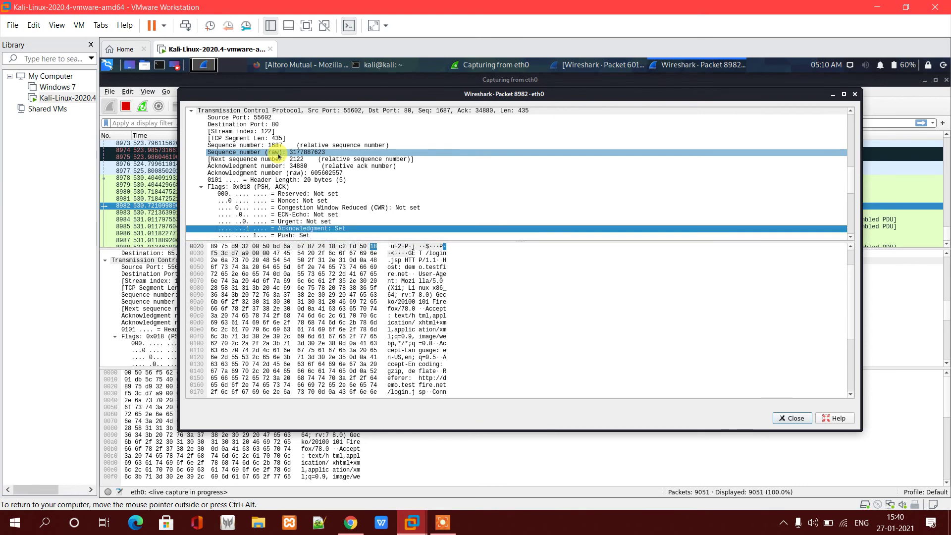
key(Down)
key(Down)
key(Down)
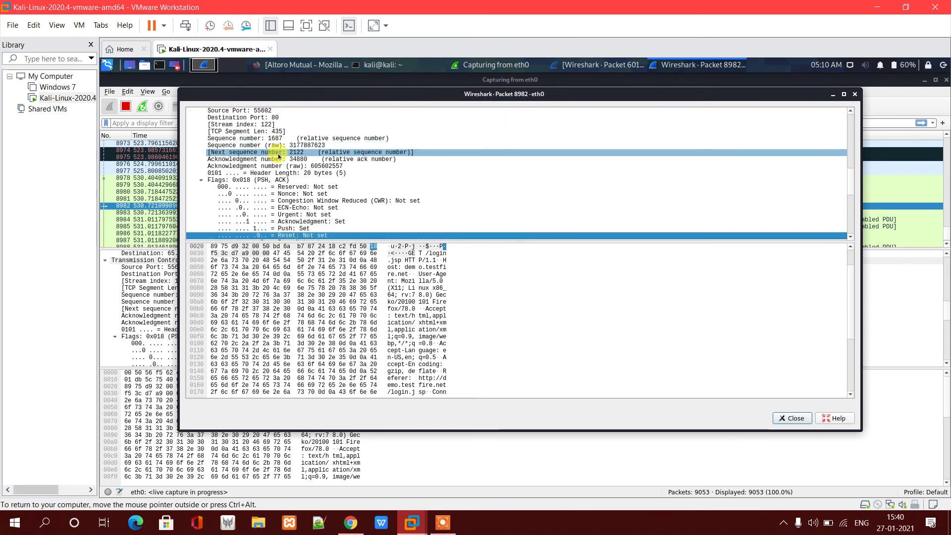
key(Down)
key(Down)
key(Down)
key(Down)
key(Down)
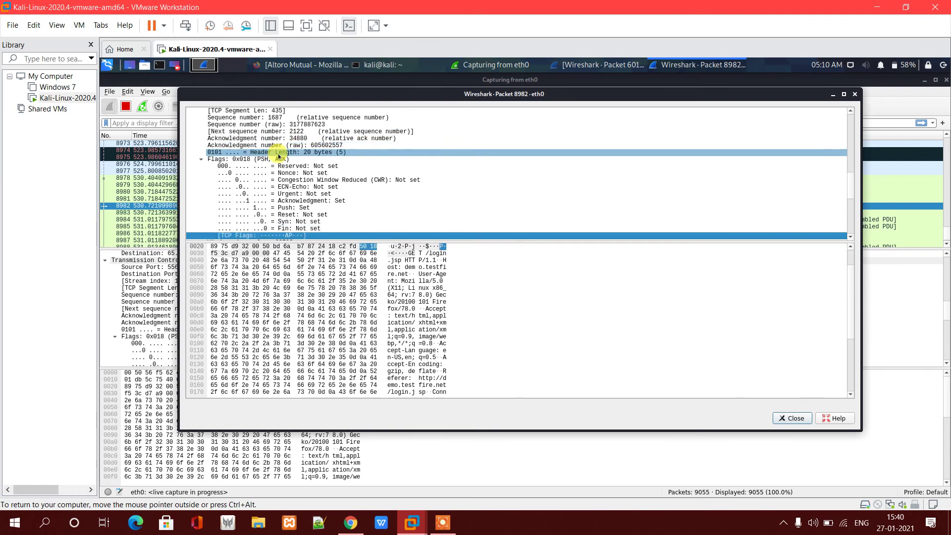
Step: Review the TCP window size and checksum of packet 8982, and expand its SEQ/ACK analysis entry
key(Down)
key(Down)
key(Down)
key(Down)
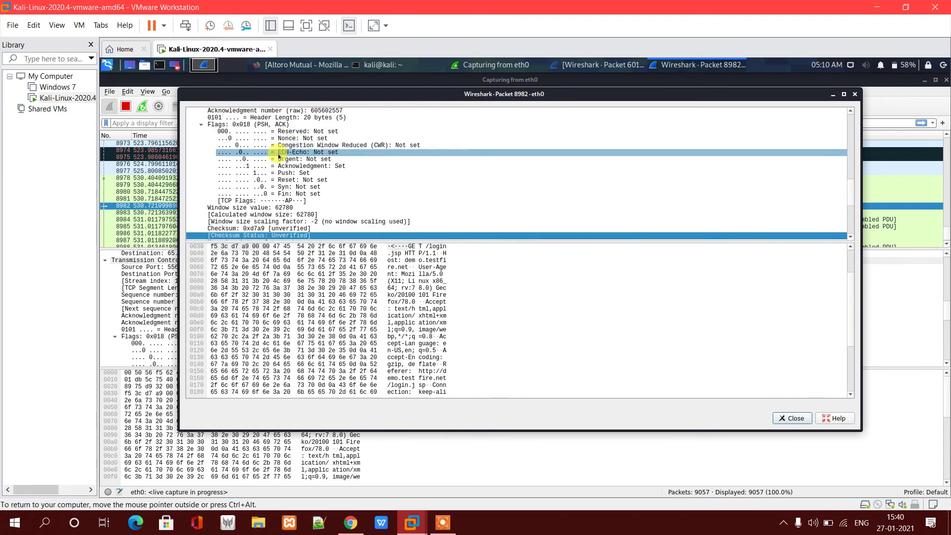
key(Right)
key(Down)
key(Down)
key(Down)
key(Down)
key(Down)
key(Down)
key(Down)
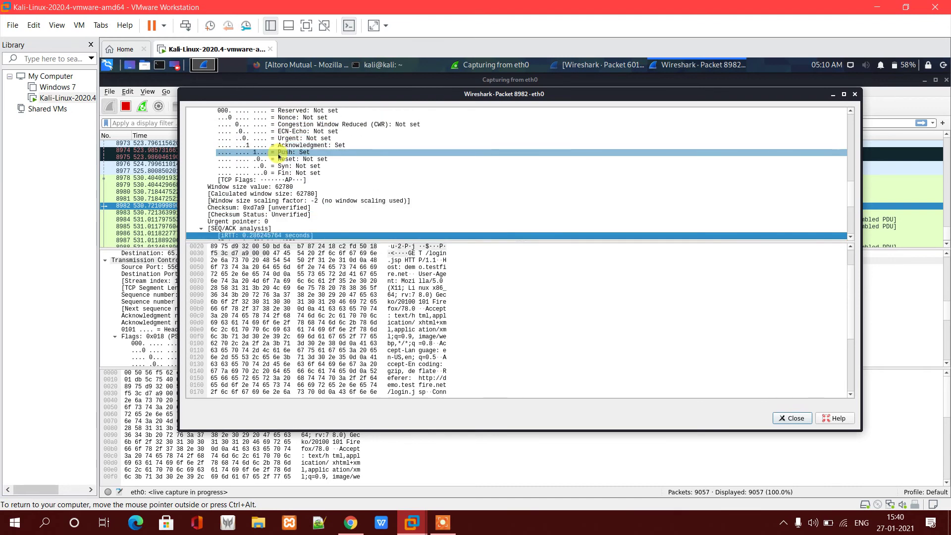
key(Up)
key(Down)
key(Up)
key(Down)
key(Up)
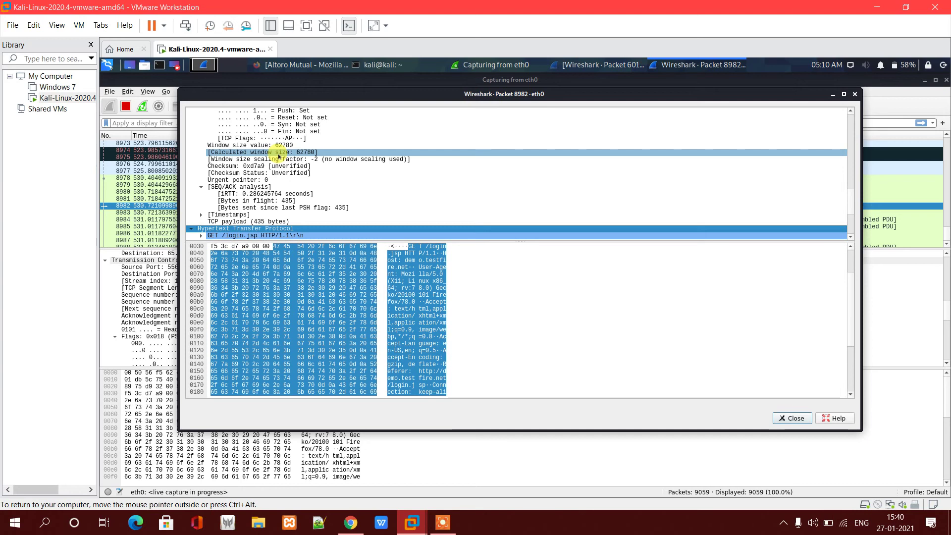
Step: Examine the Hypertext Transfer Protocol request headers of packet 8982, including Host, User-Agent, Accept-Language and Referer
key(Down)
key(Down)
key(Down)
key(Up)
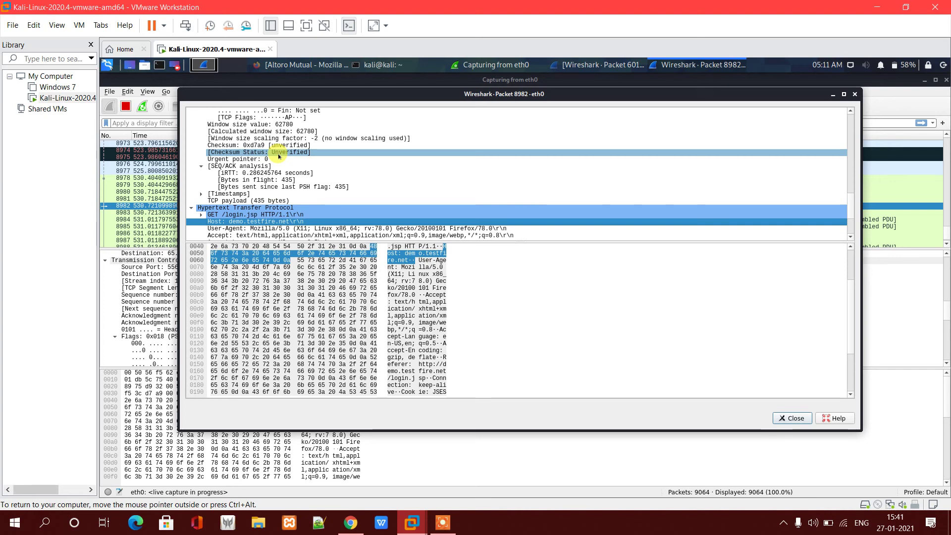
key(Down)
key(Down)
key(Down)
key(Down)
key(Down)
key(Down)
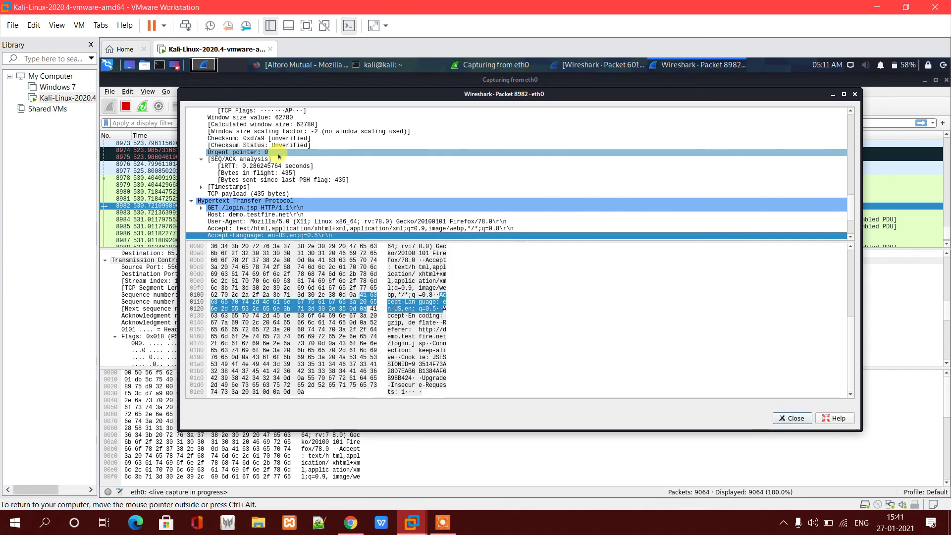
key(Up)
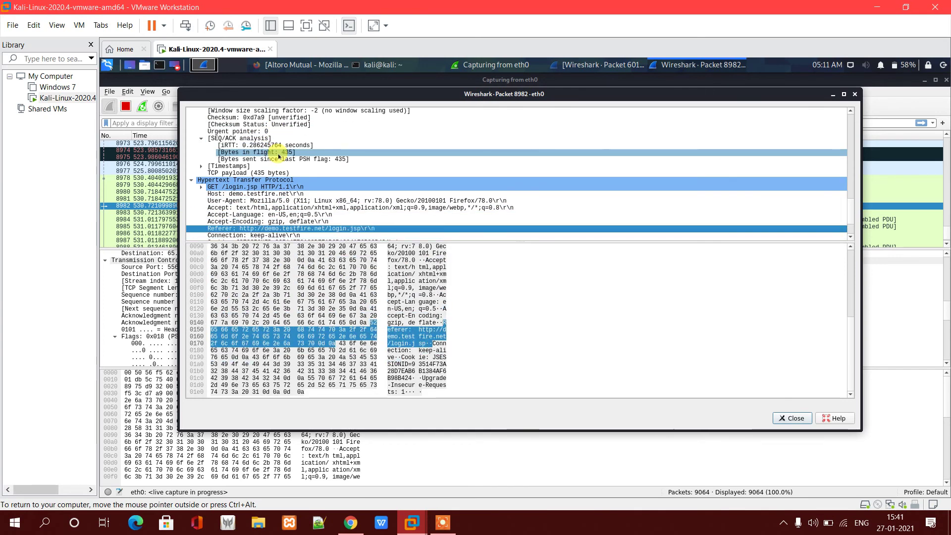
key(Down)
key(Down)
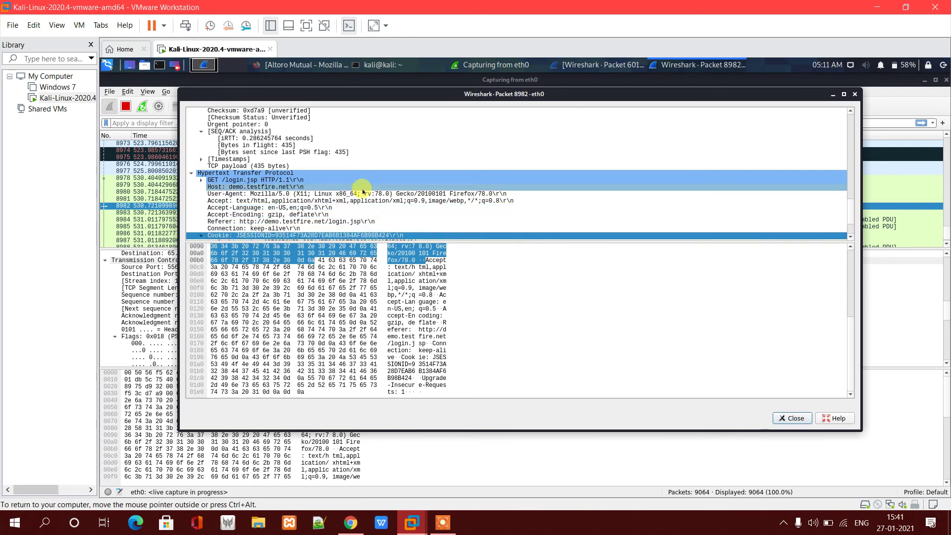
Step: Expand the Cookie header in packet 8982 and review its cookie pair, full request URI and linked frames
key(Down)
key(Down)
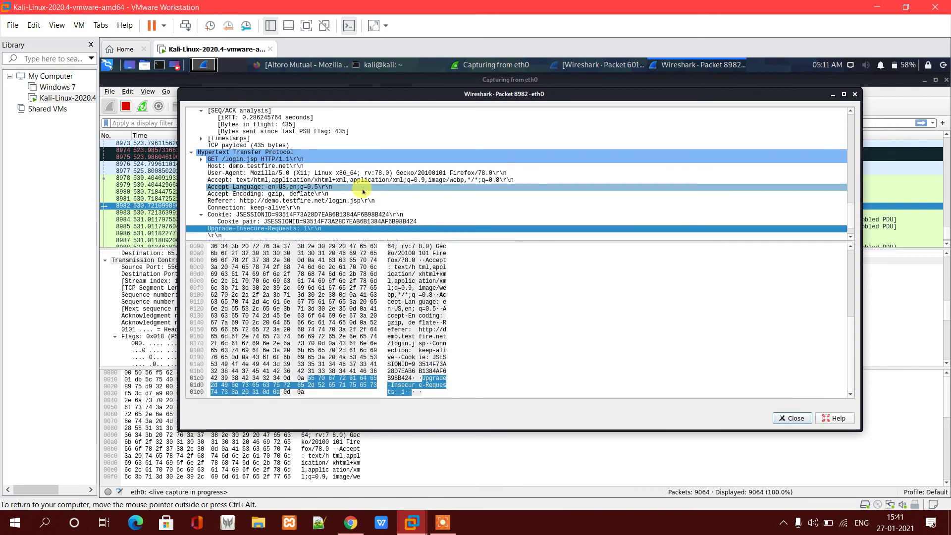
key(Down)
key(Down)
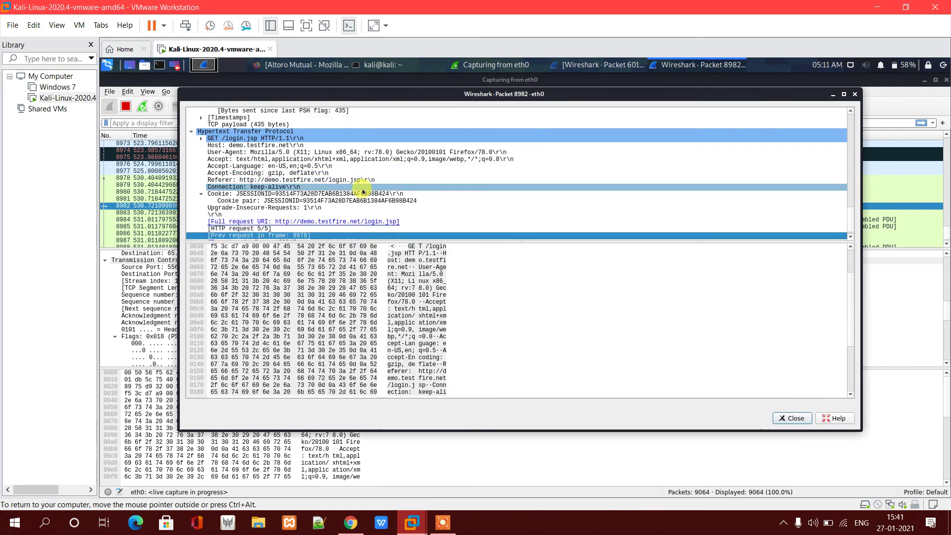
key(Down)
key(Down)
key(Down)
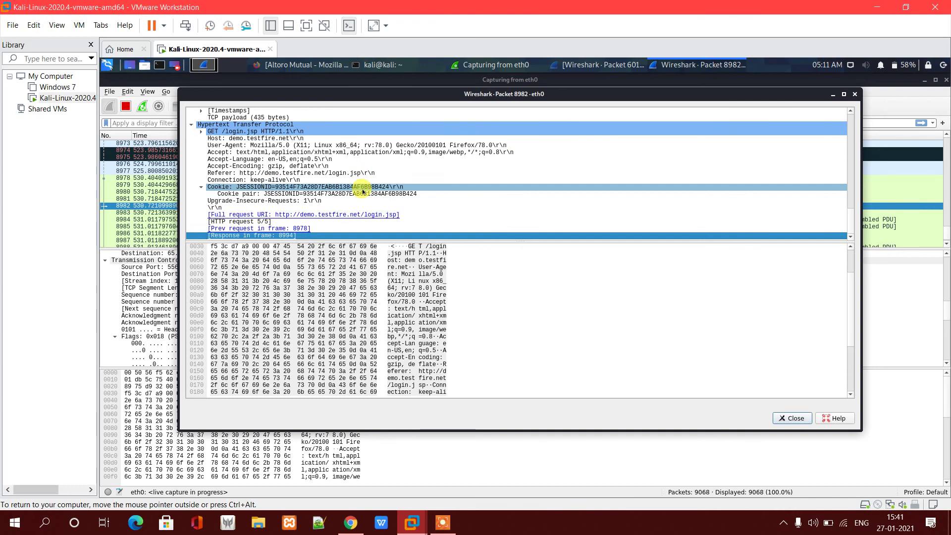
Step: Review packet 8982 upward from its linked frames through the HTTP headers and TCP details to its flags, and close the packet window
key(Up)
key(Up)
key(Up)
key(Up)
key(Up)
key(Up)
key(Up)
key(Up)
key(Up)
key(Up)
key(Up)
key(Up)
key(Up)
key(Up)
key(Up)
key(Up)
key(Up)
key(Up)
key(Up)
key(Up)
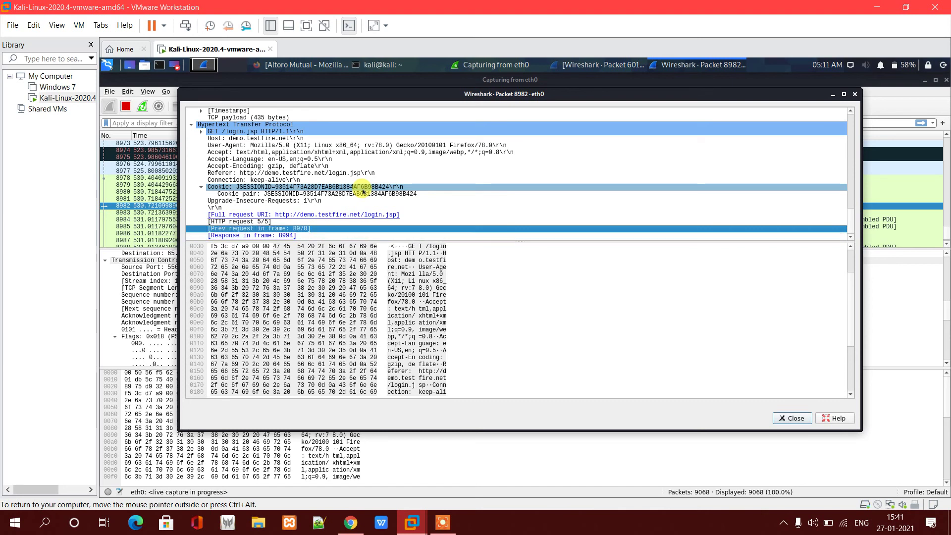
key(Up)
key(Up)
key(Up)
key(Up)
key(Up)
key(Up)
key(Up)
key(Up)
key(Up)
key(Up)
key(Up)
key(Up)
key(Up)
key(Up)
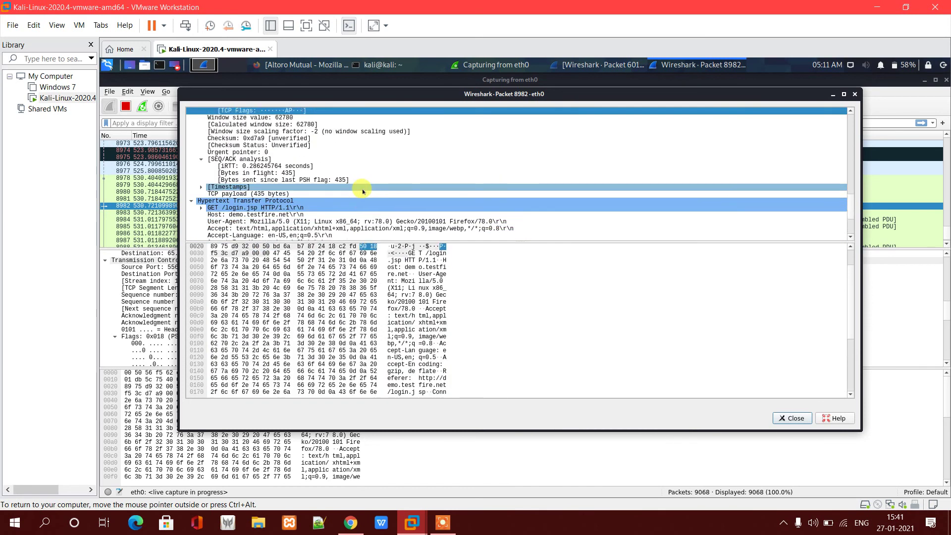
scroll(452, 272, down, 3)
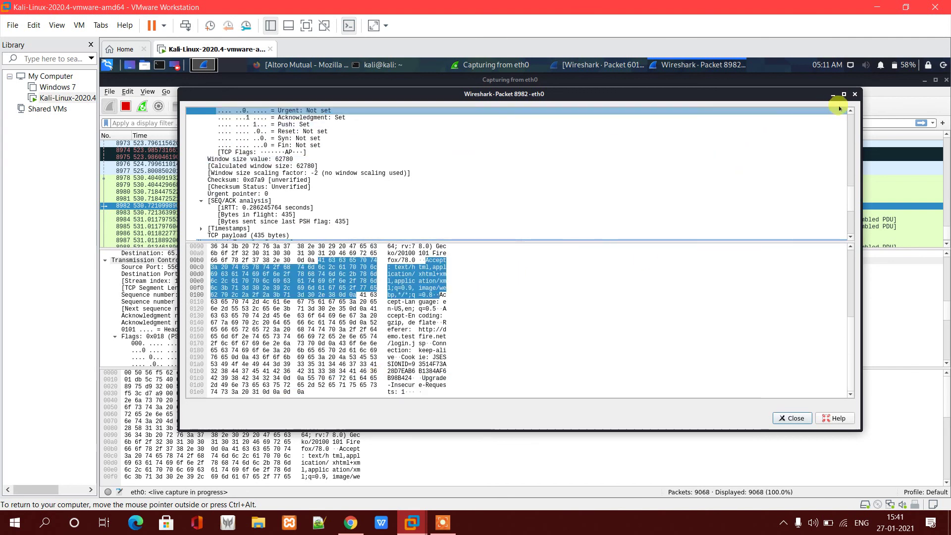
click(854, 95)
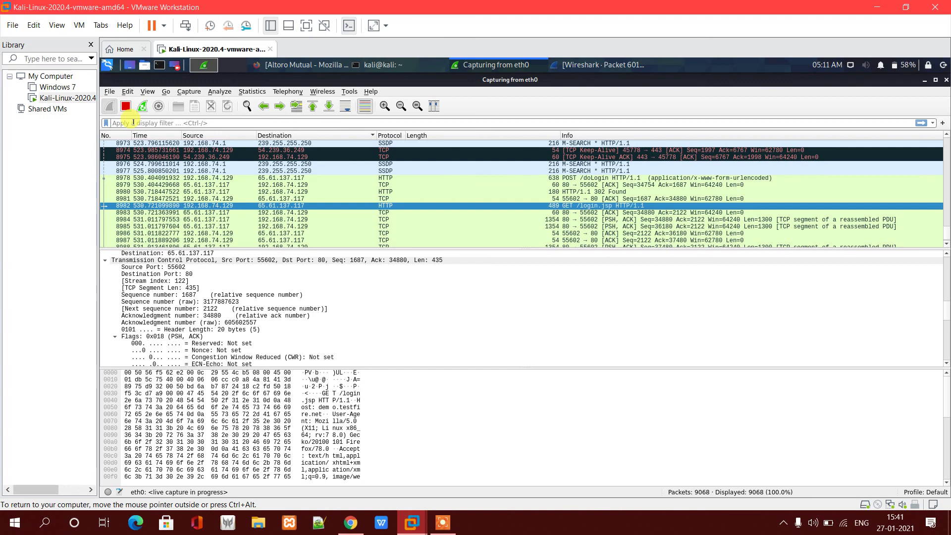
Step: Filter the captured packets to show only http traffic
text(htt)
text(ps)
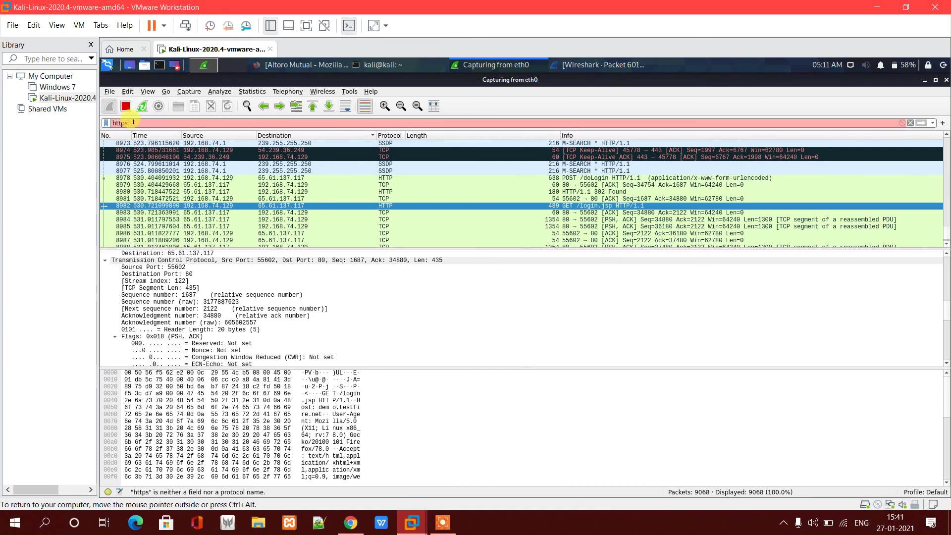
key(BackSpace)
key(Return)
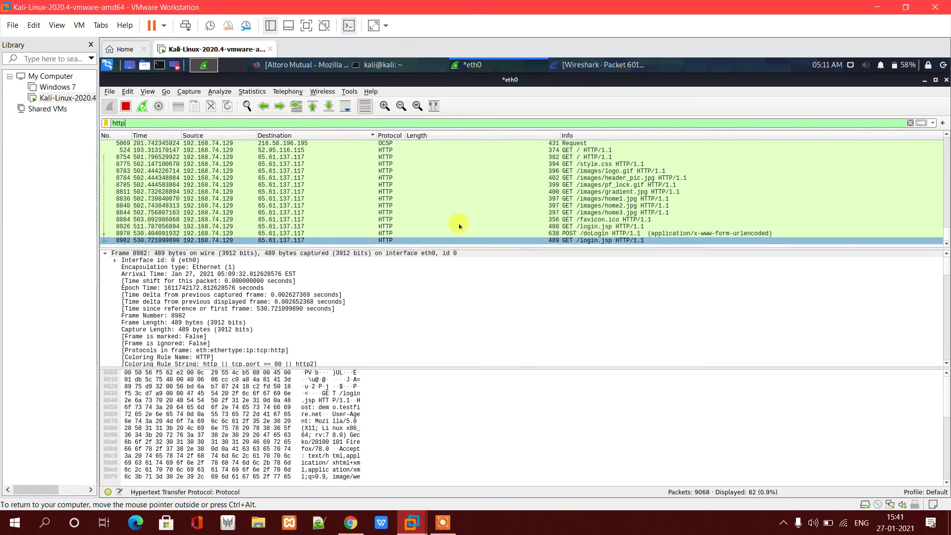
Step: Inspect the filtered requests for home1.jpg and login.jsp, and view the raw bytes of the POST /doLogin packet
click(552, 198)
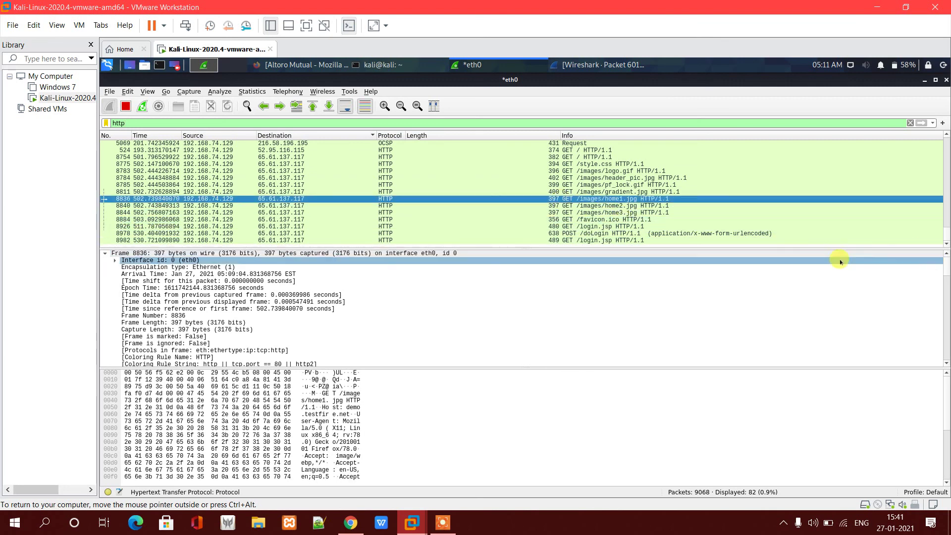
click(644, 241)
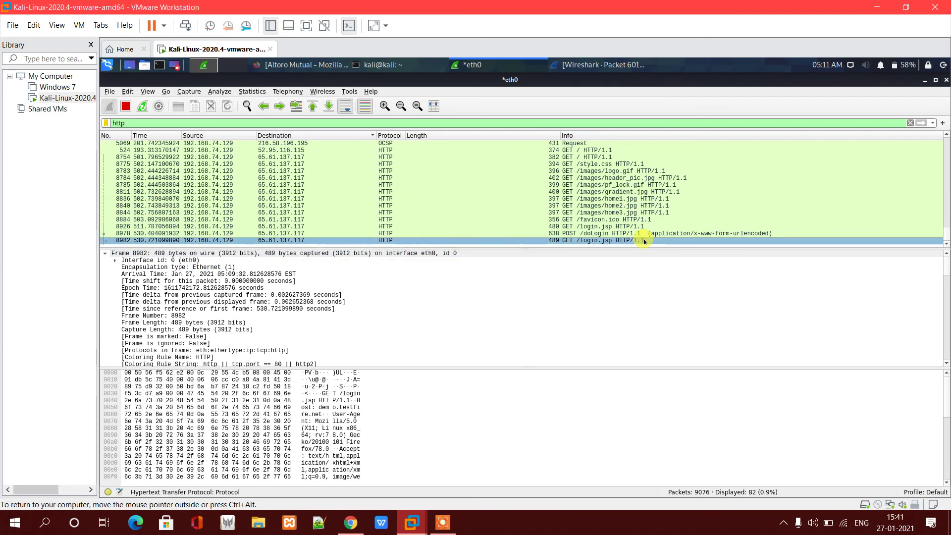
click(627, 234)
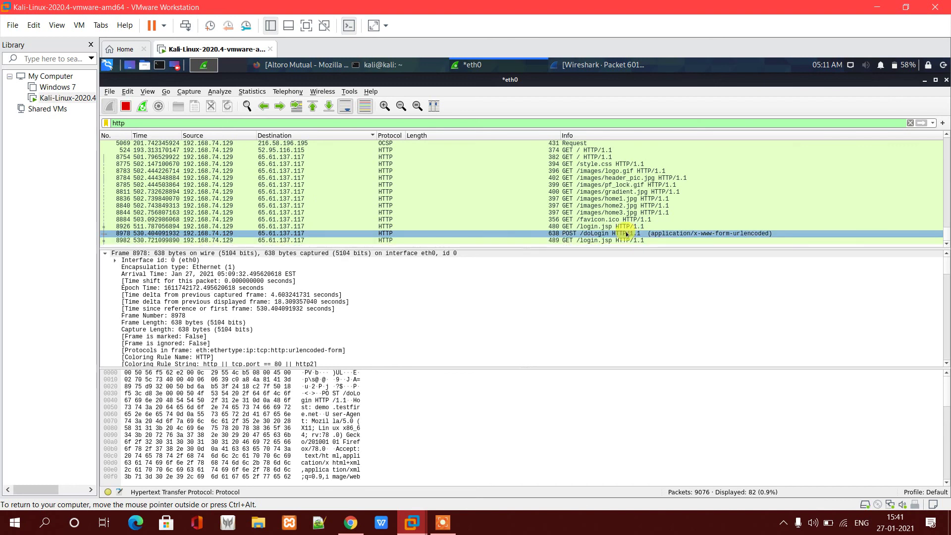
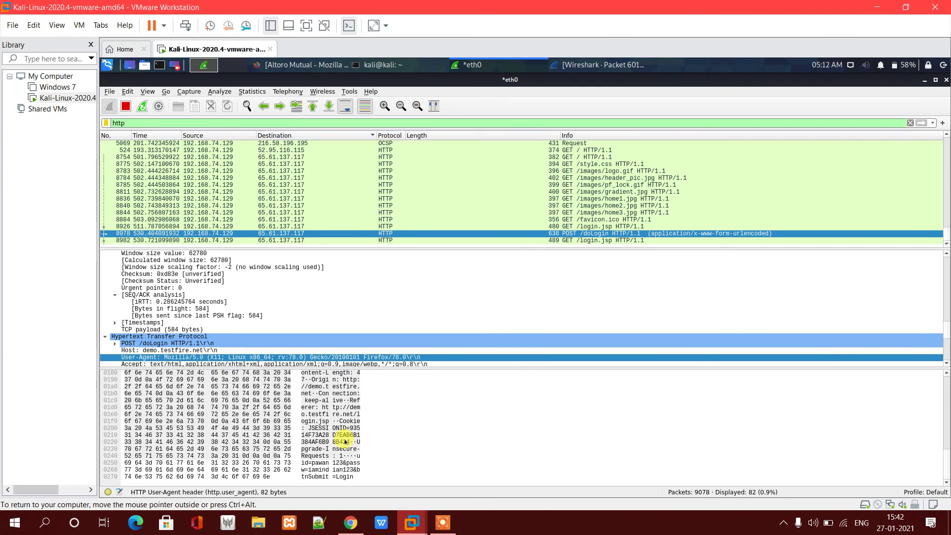
scroll(345, 441, up, 8)
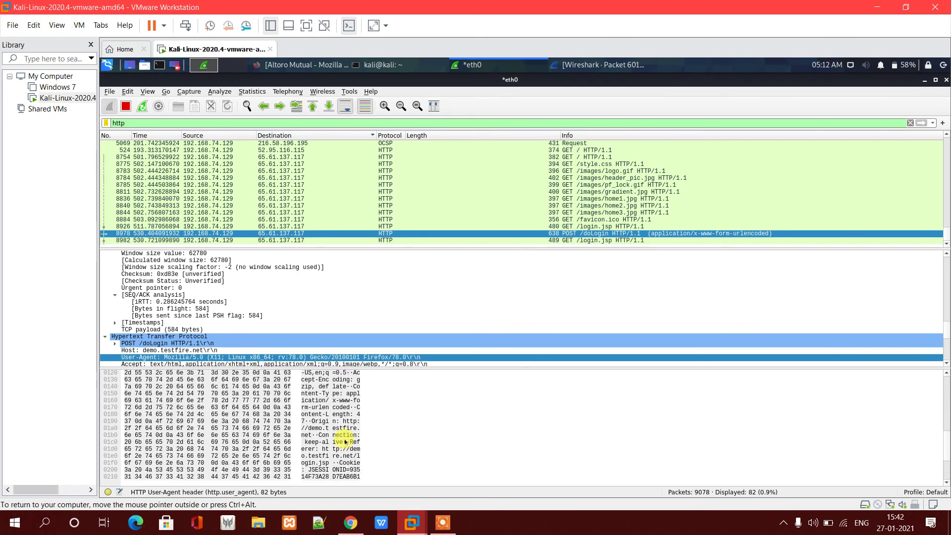
Step: Open packet 8978 in its own window and expand its HTML Form URL Encoded section
double_click(572, 234)
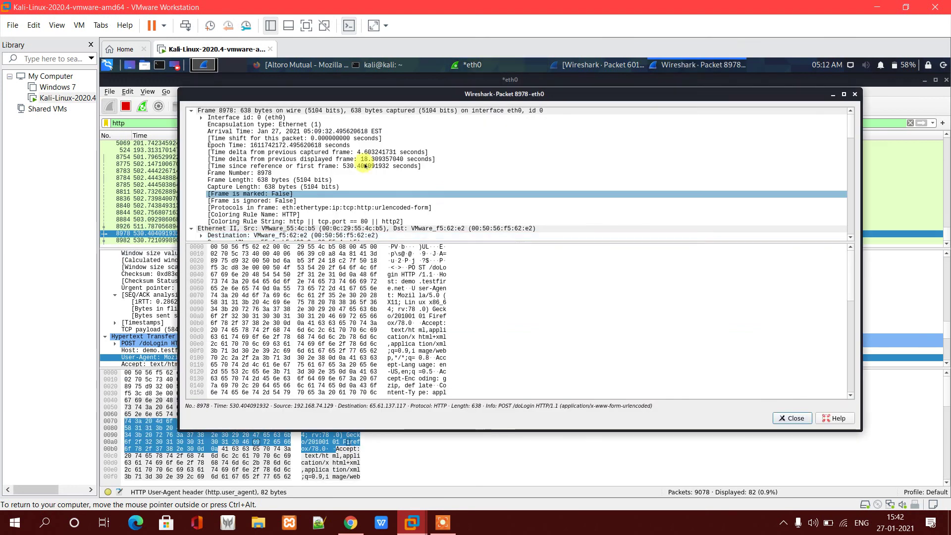
scroll(295, 179, down, 10)
scroll(294, 179, down, 10)
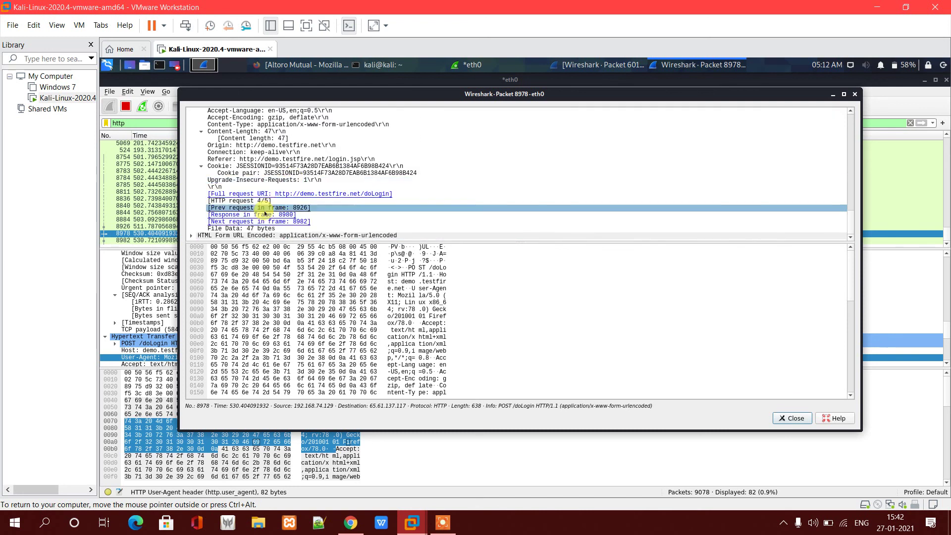
click(248, 236)
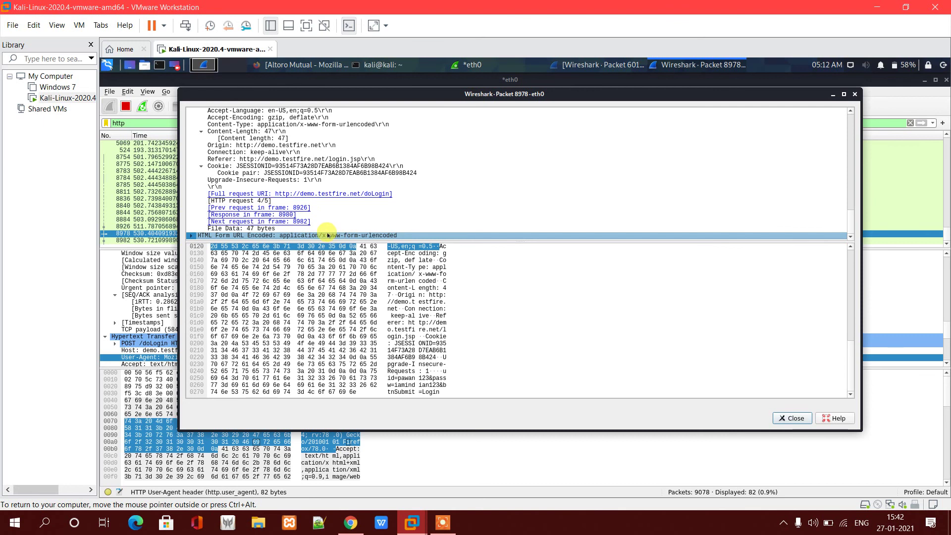
scroll(328, 235, down, 1)
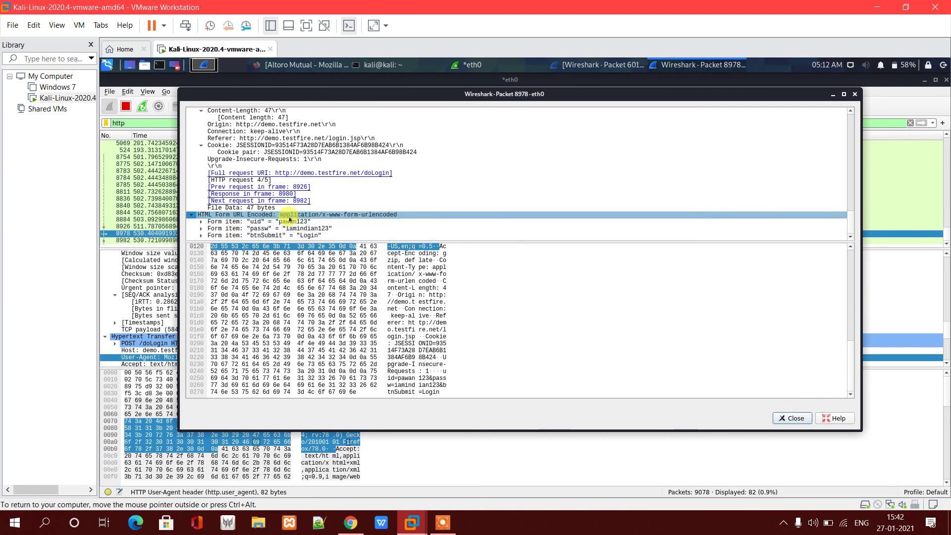
Step: Inspect the submitted uid, passw and btnSubmit form items, expanding passw to see its key and value, and close the packet window
click(299, 223)
double_click(312, 231)
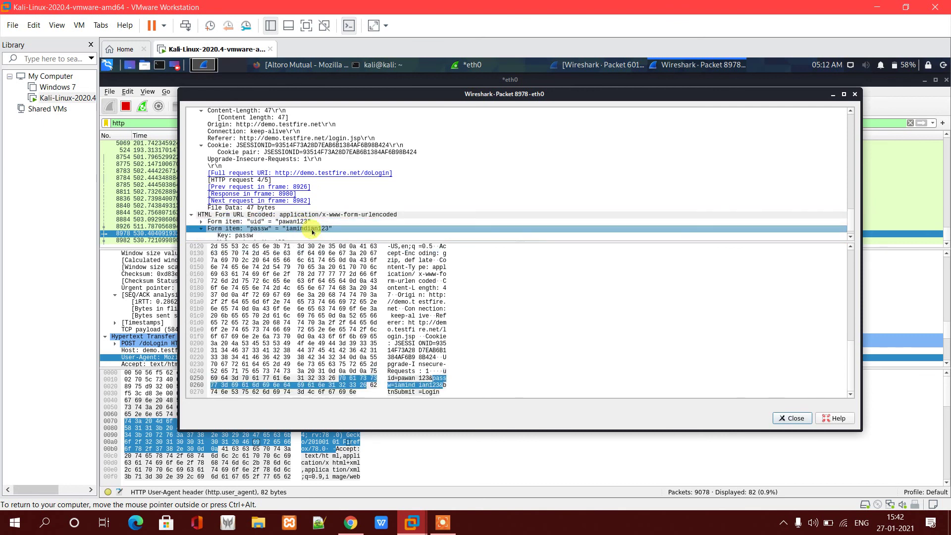
scroll(312, 232, down, 1)
click(291, 229)
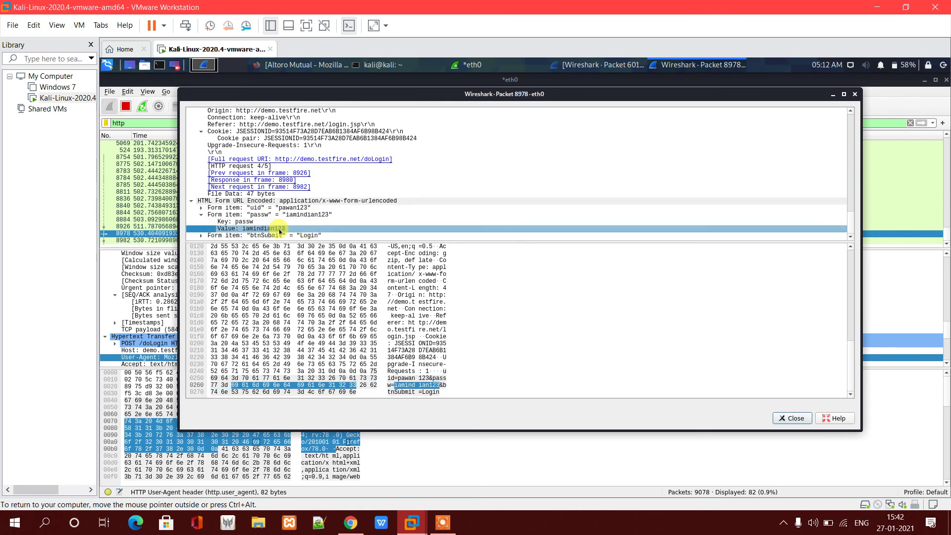
click(287, 235)
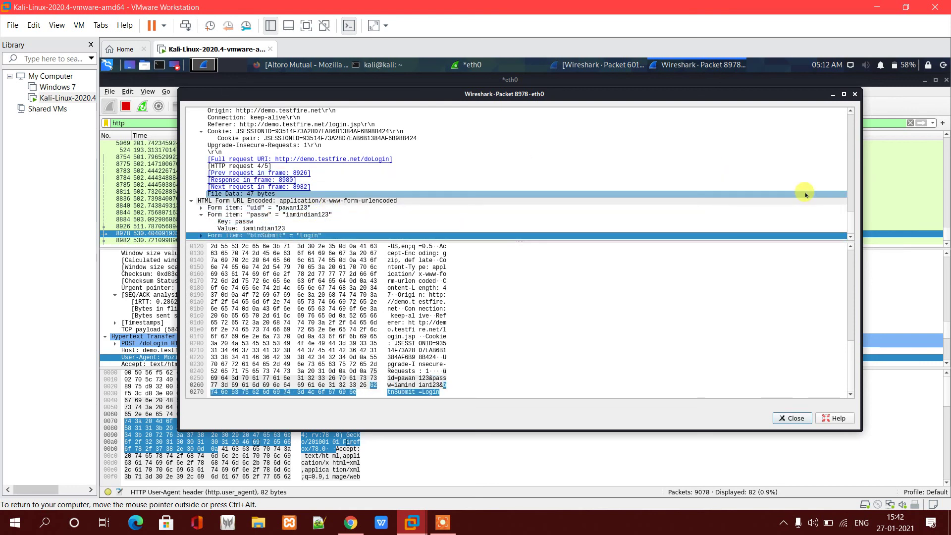
click(855, 95)
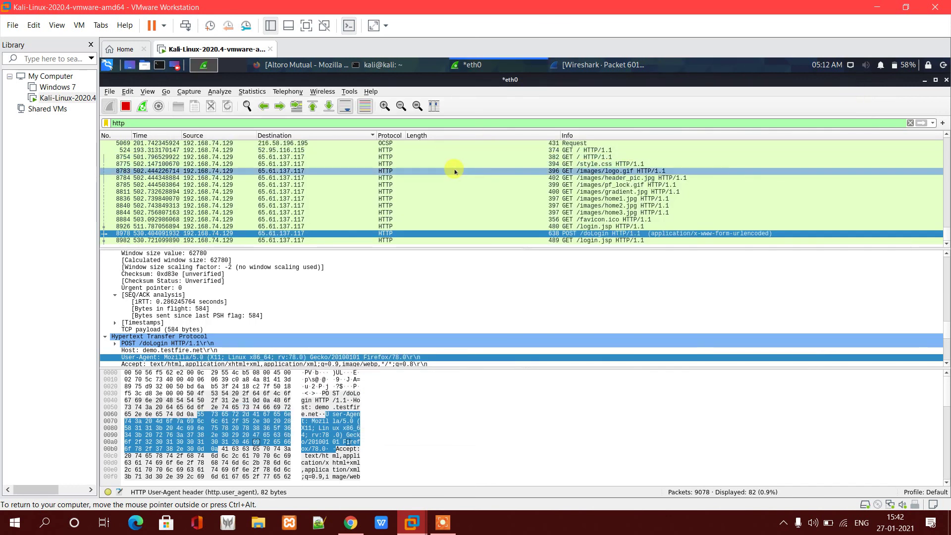
Step: Look through the filtered OCSP responses and requests, and clear the http display filter
scroll(455, 171, up, 10)
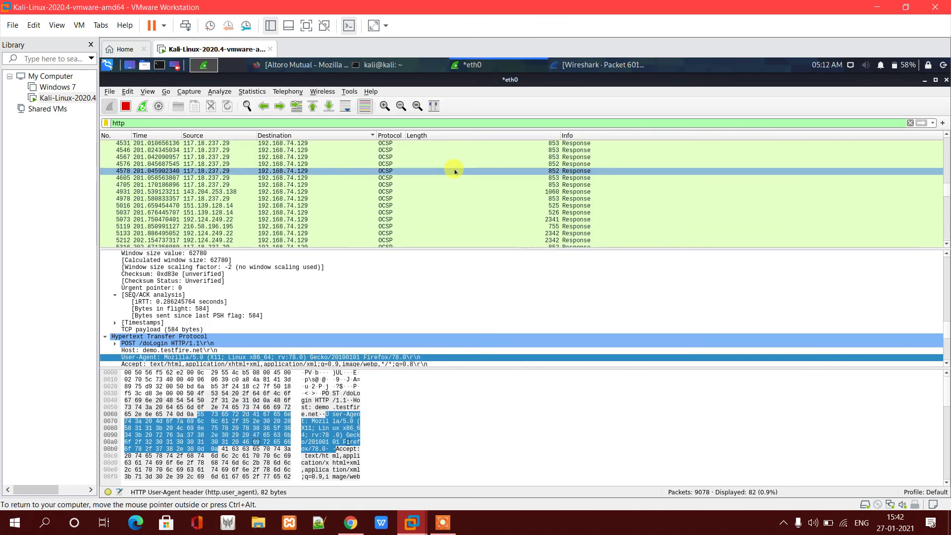
scroll(455, 171, up, 5)
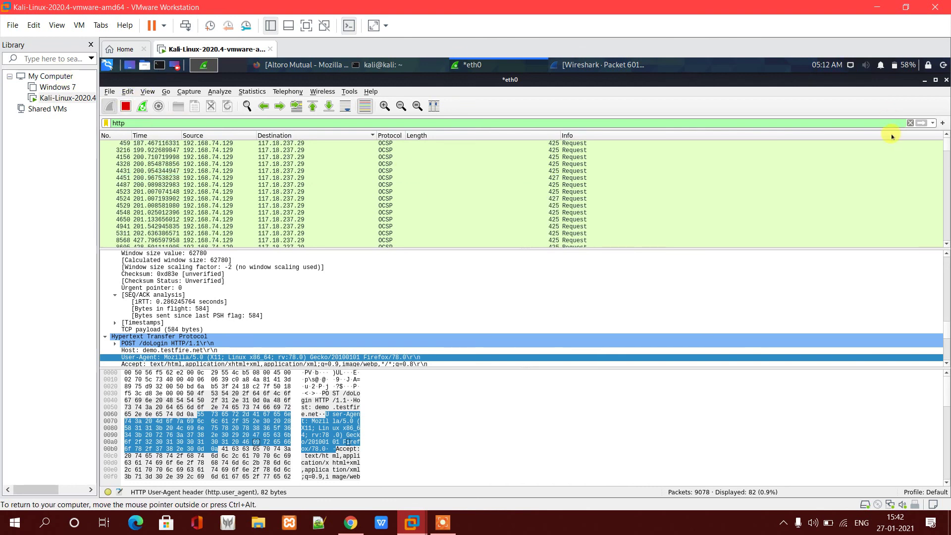
click(910, 123)
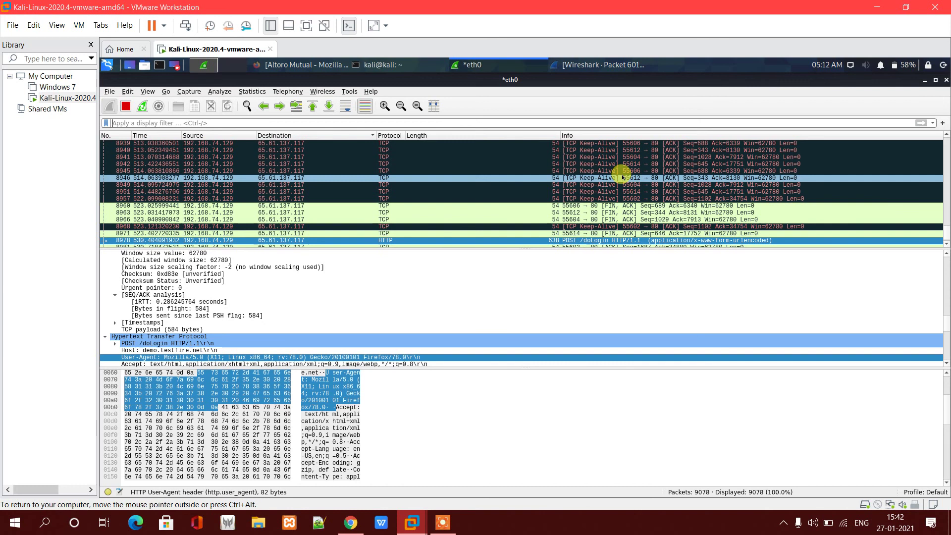
Step: Examine the ARP and MDNS packets in the unfiltered capture, and minimise the virtual machine window
scroll(623, 178, down, 10)
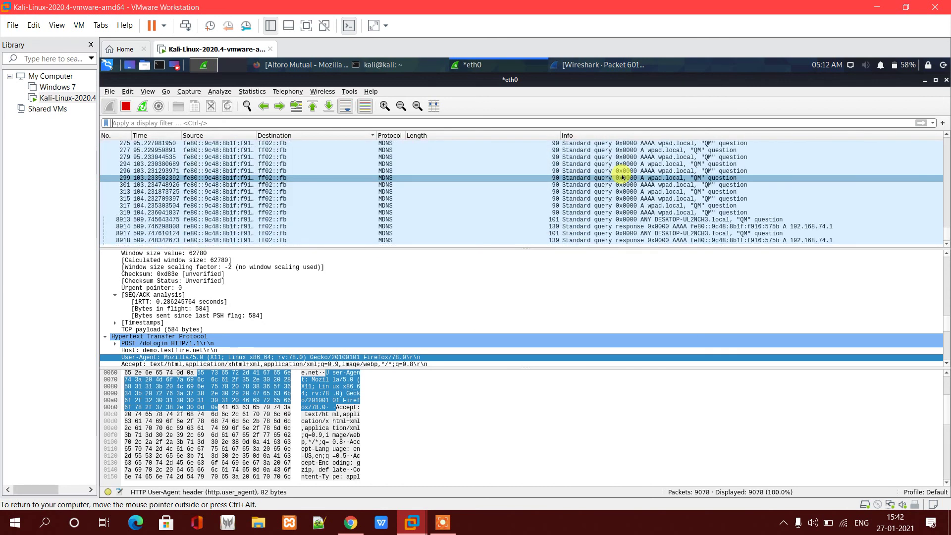
scroll(501, 178, up, 5)
scroll(503, 181, down, 1)
click(311, 213)
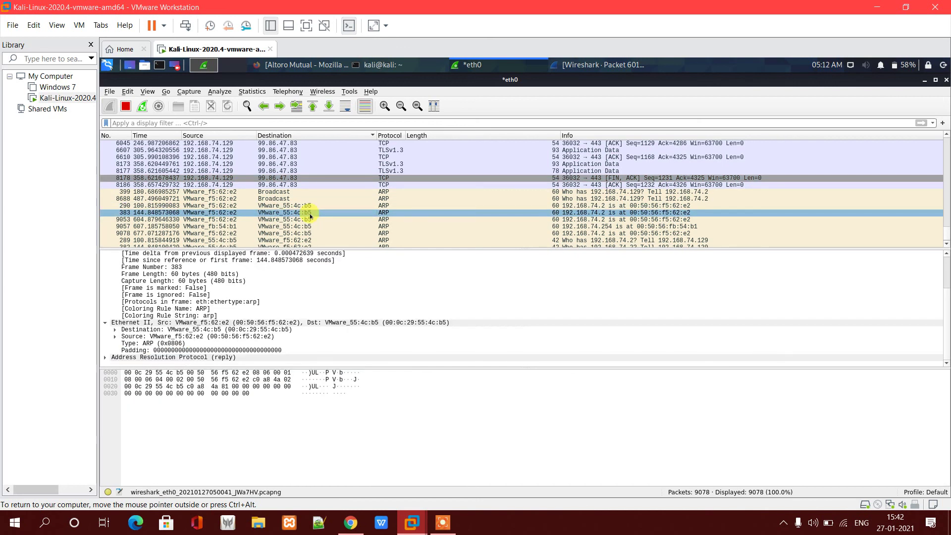
scroll(310, 216, down, 1)
drag(259, 216, 275, 246)
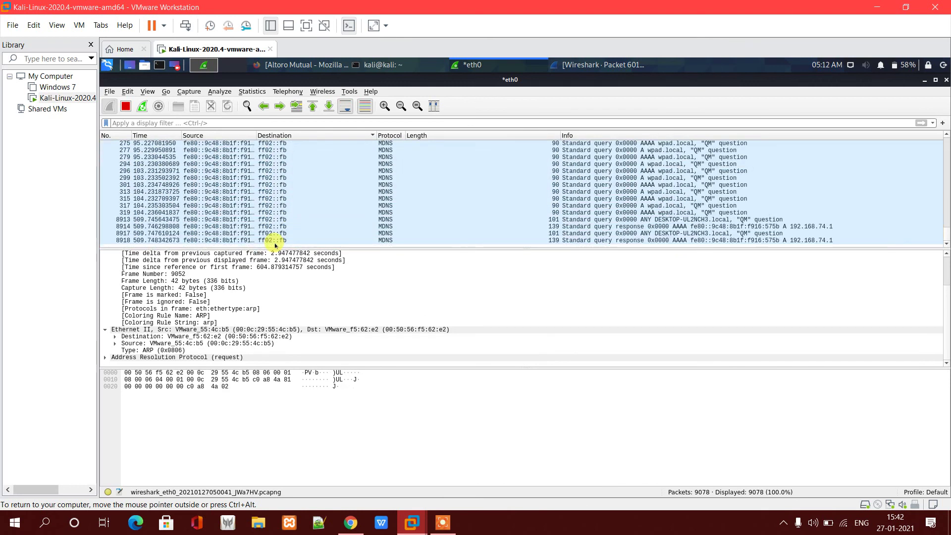
click(876, 7)
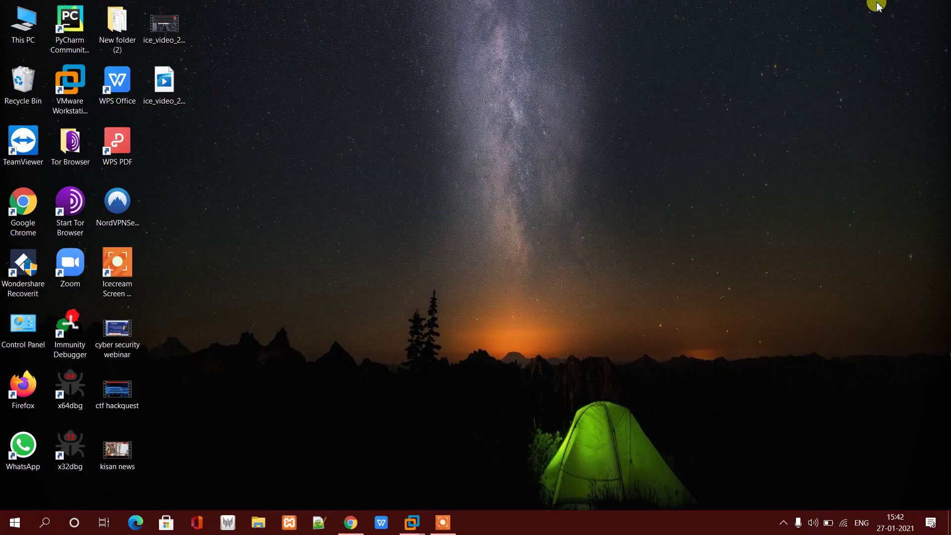